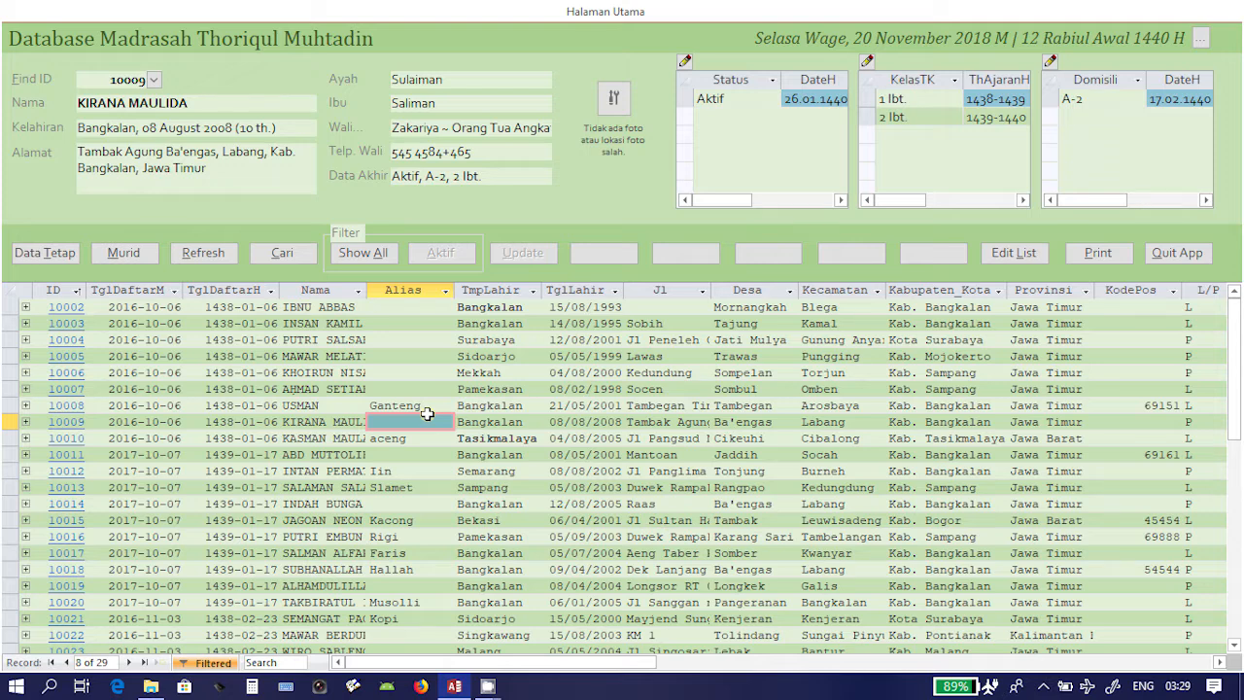
- Review the KelasTK history of the students in the first and third rows of the active list
click(420, 307)
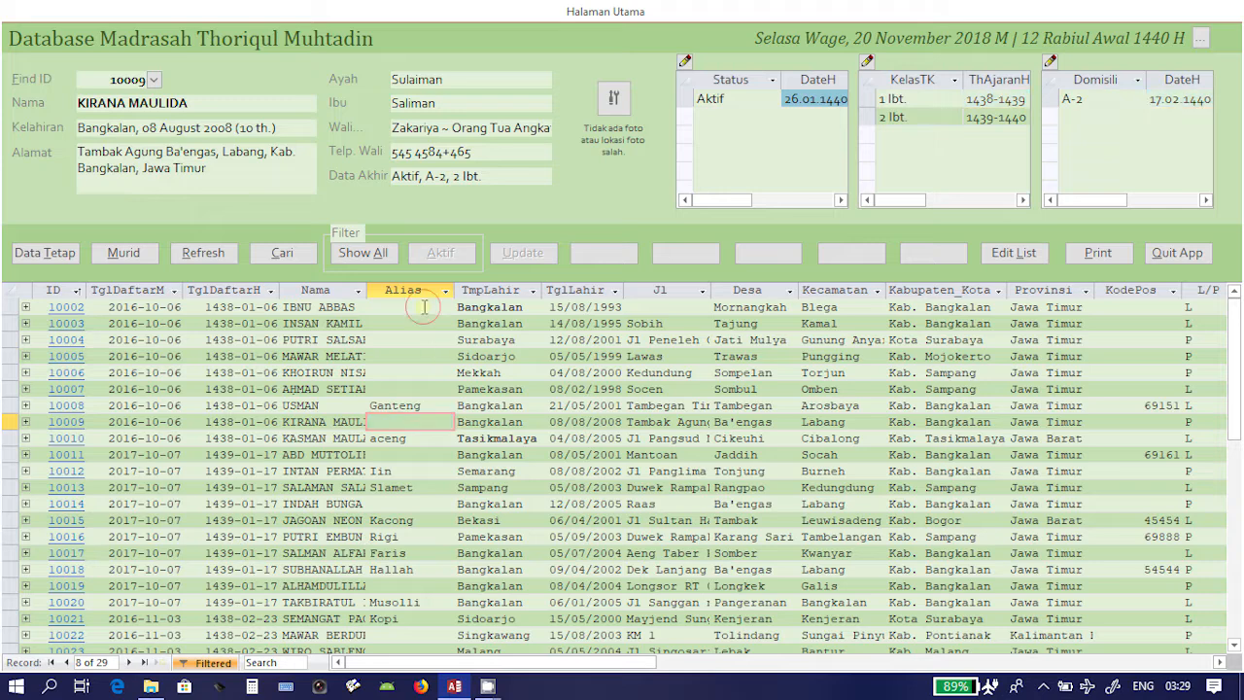
click(907, 100)
click(907, 116)
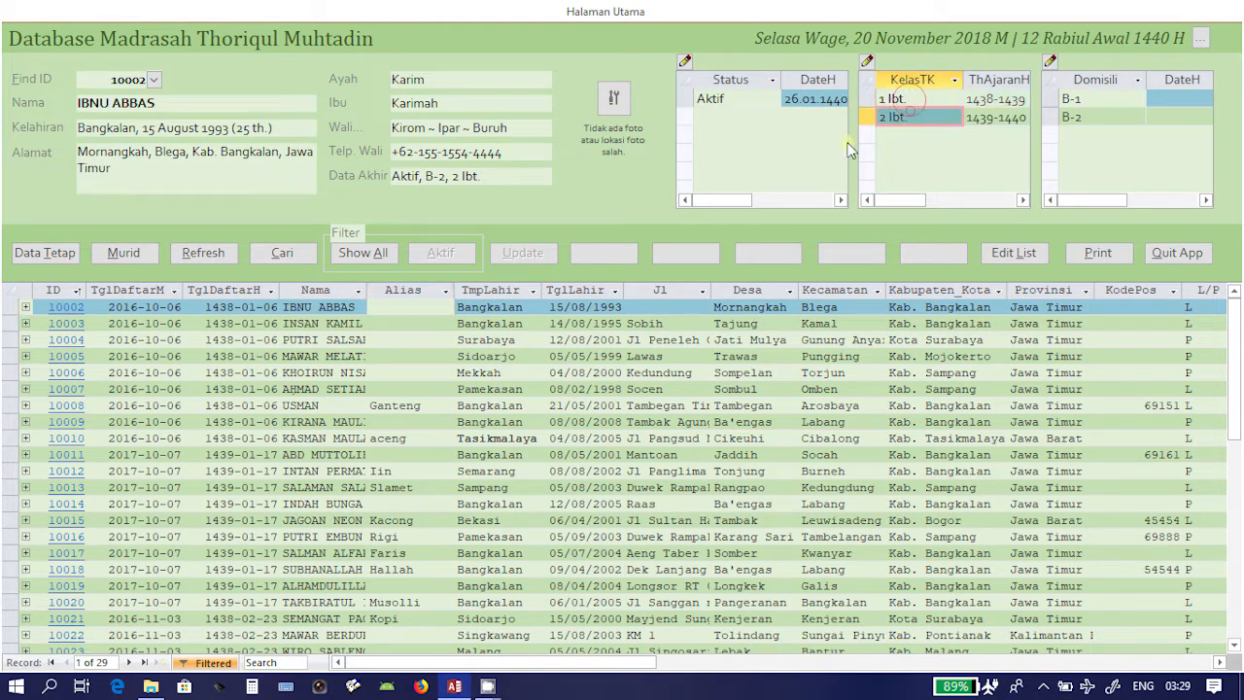
click(501, 324)
click(499, 340)
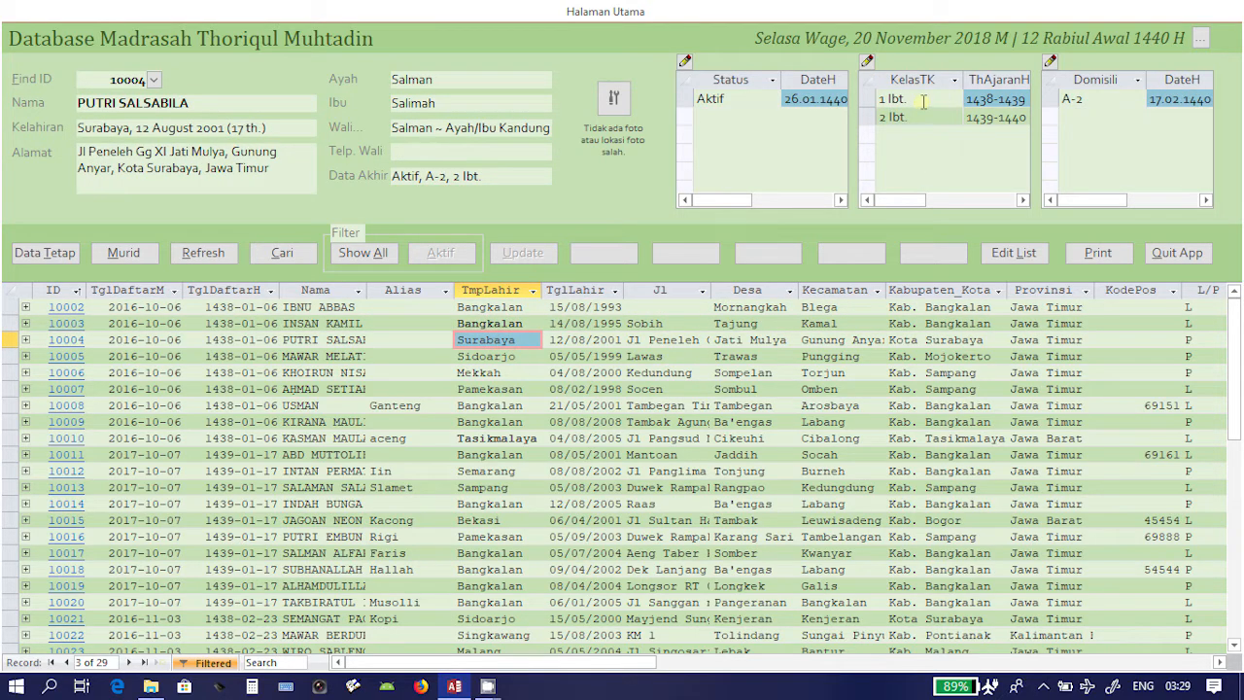
click(342, 340)
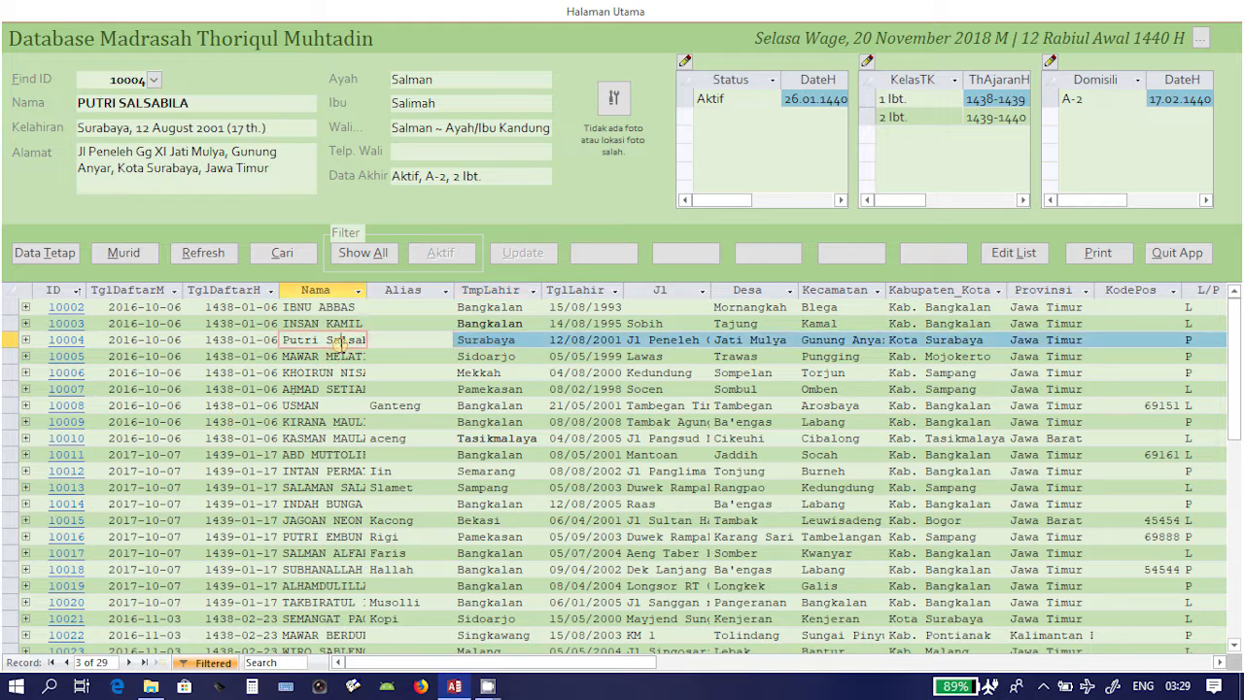
click(913, 102)
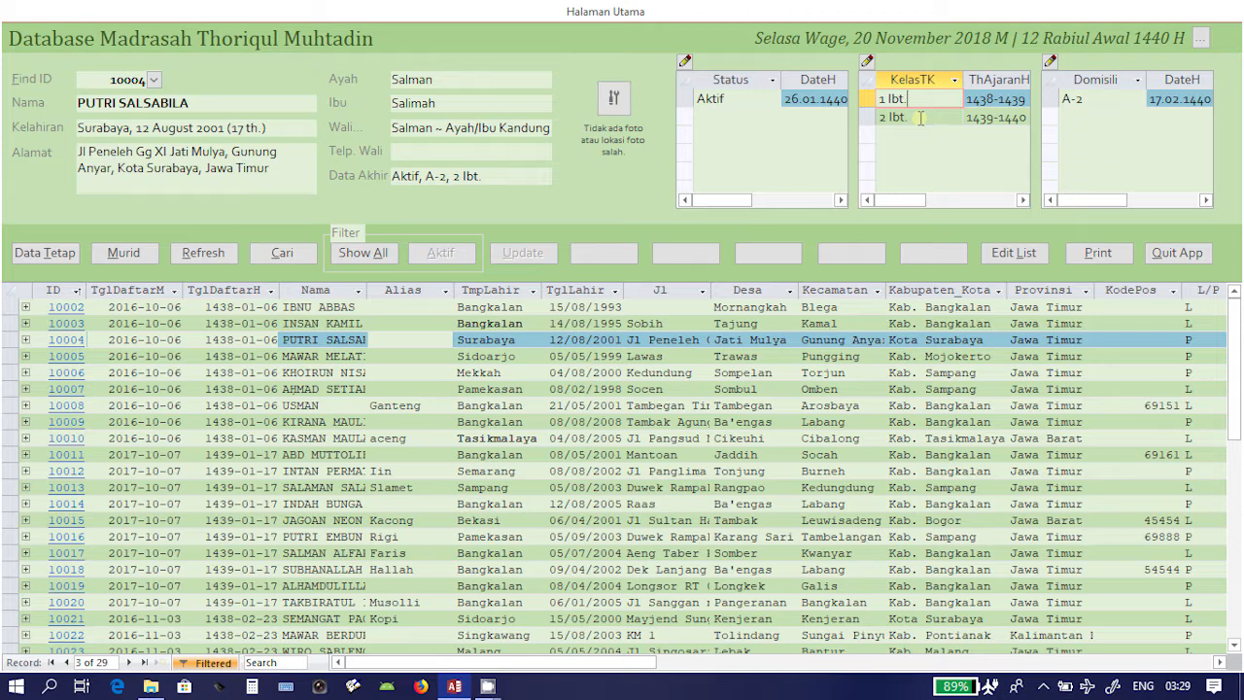
click(920, 118)
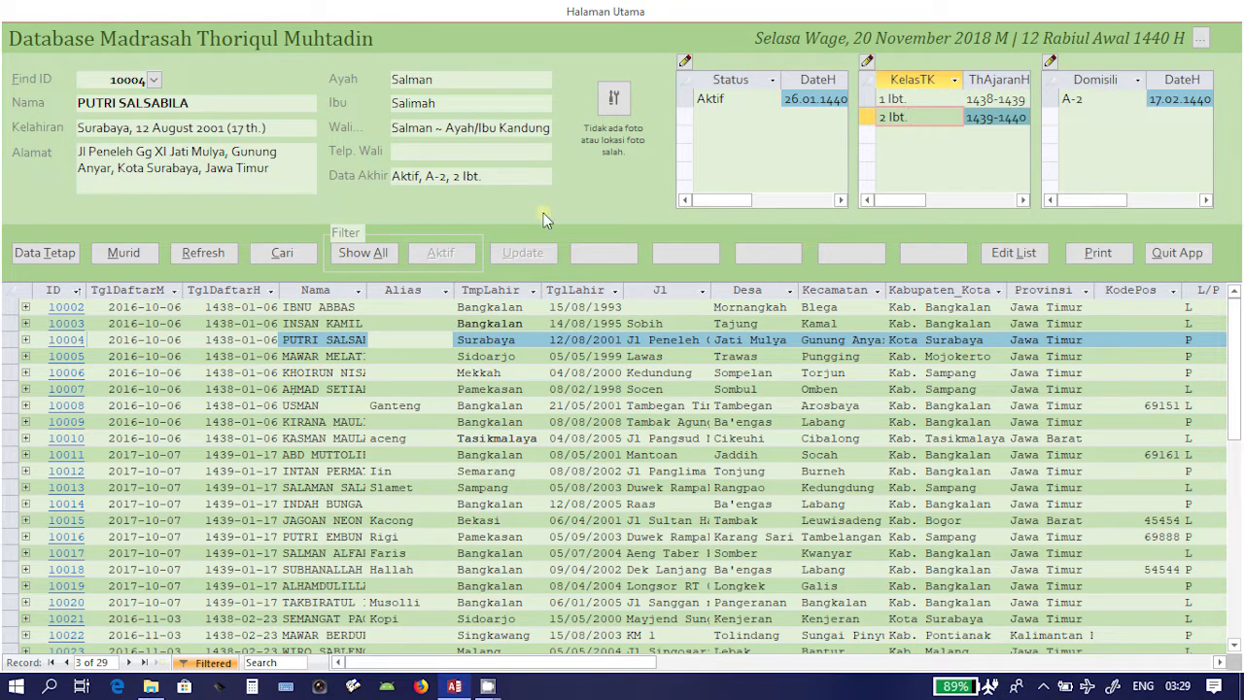
- Look through several student records and check both KelasTK entries of the student in the fourth row
click(651, 421)
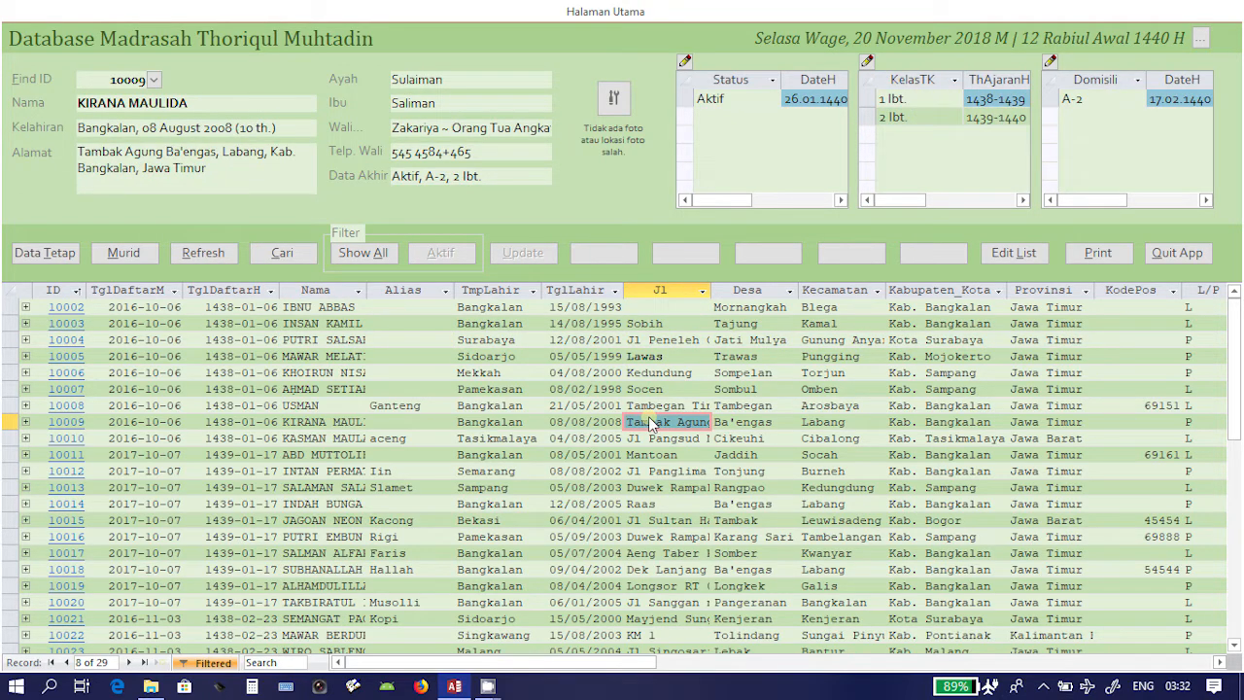
click(658, 328)
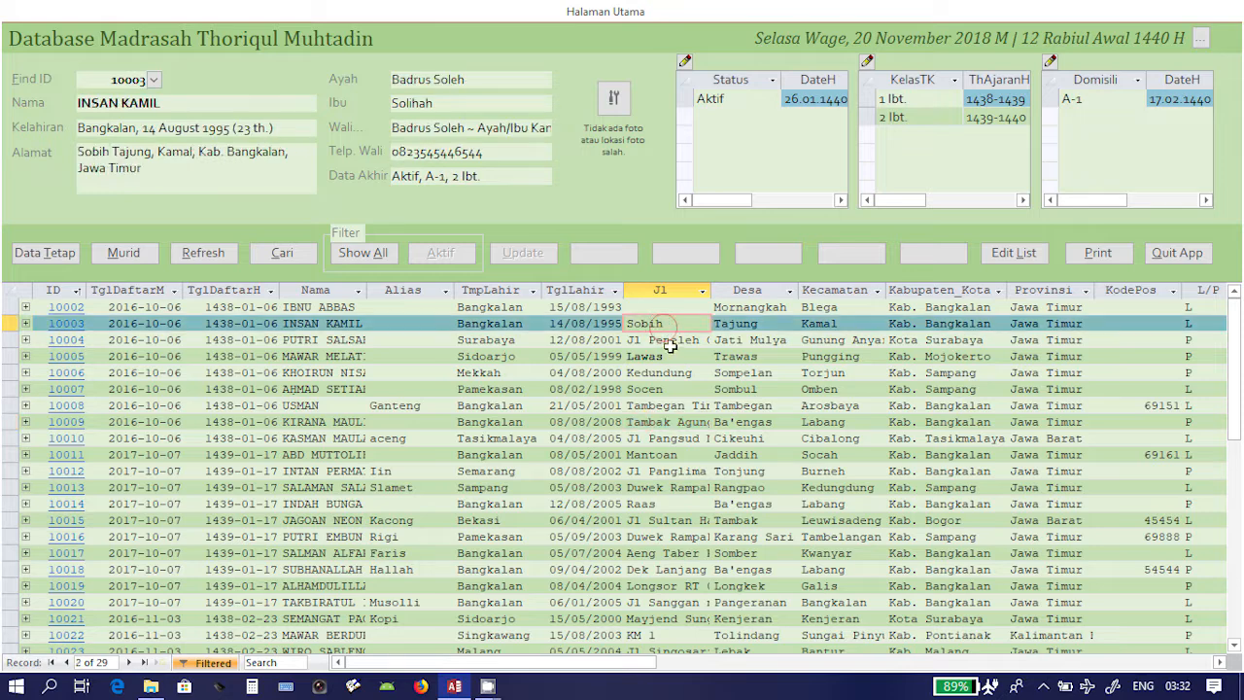
click(670, 342)
click(673, 357)
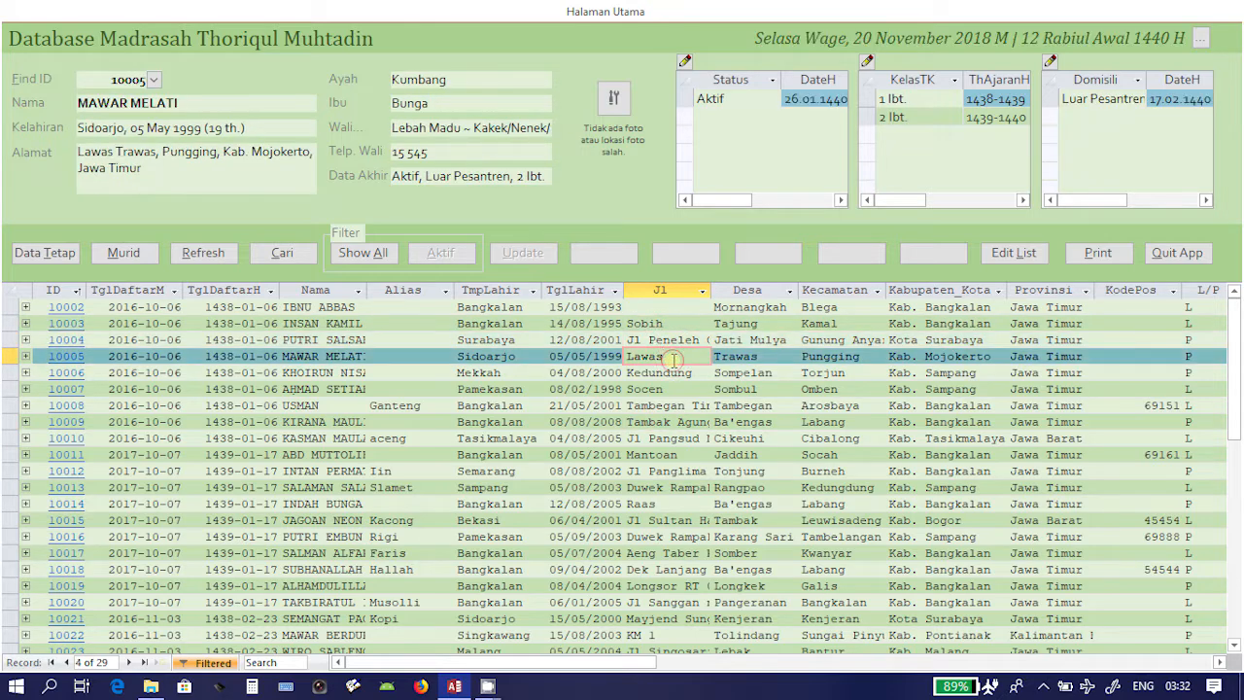
click(919, 101)
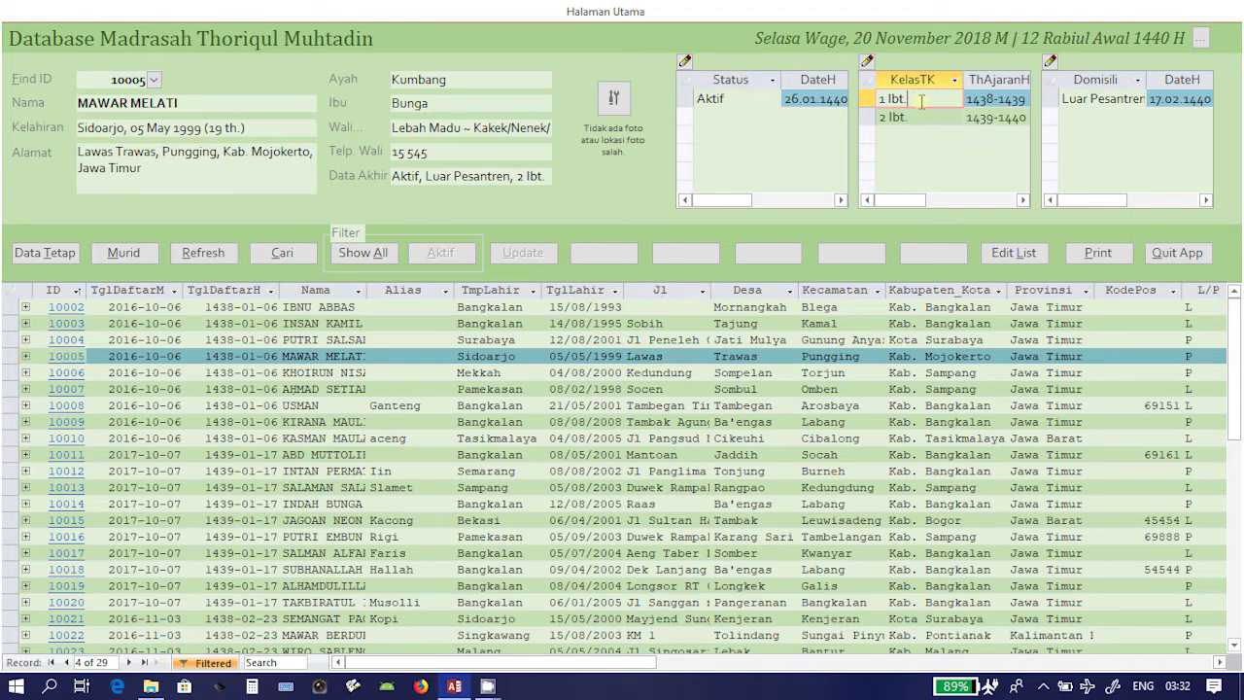
click(918, 116)
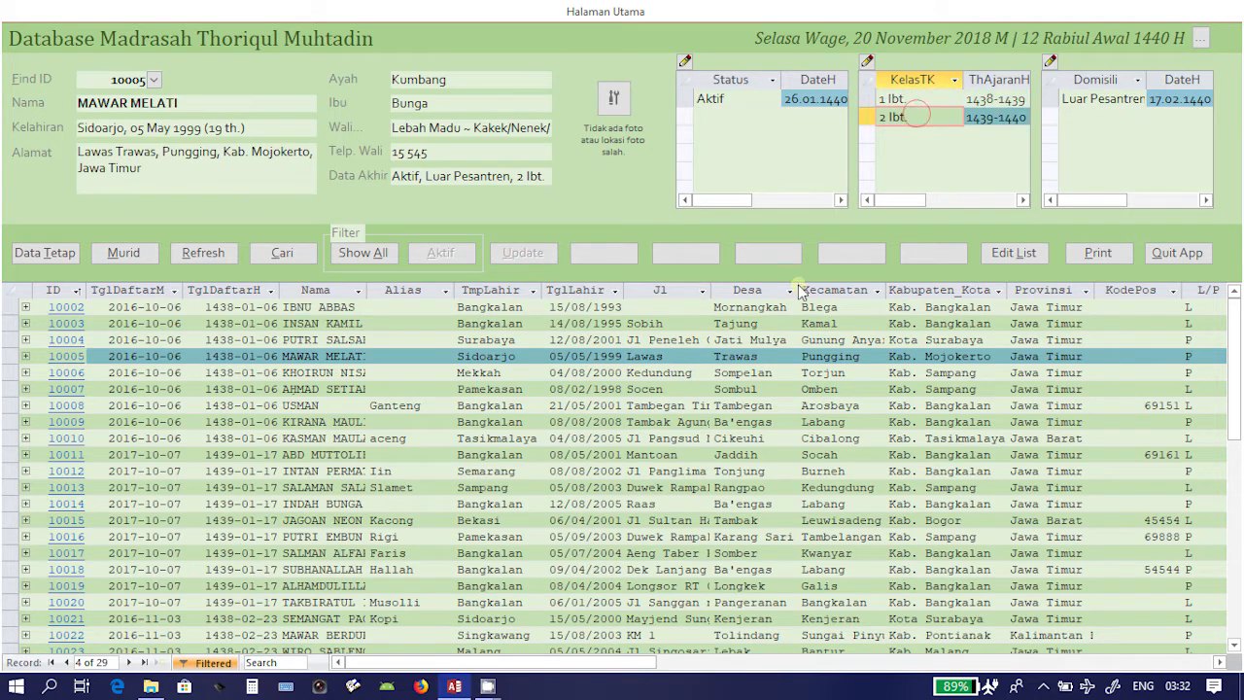
- Browse more student records in the main list, comparing their personal details with their status, class and residence histories
click(680, 373)
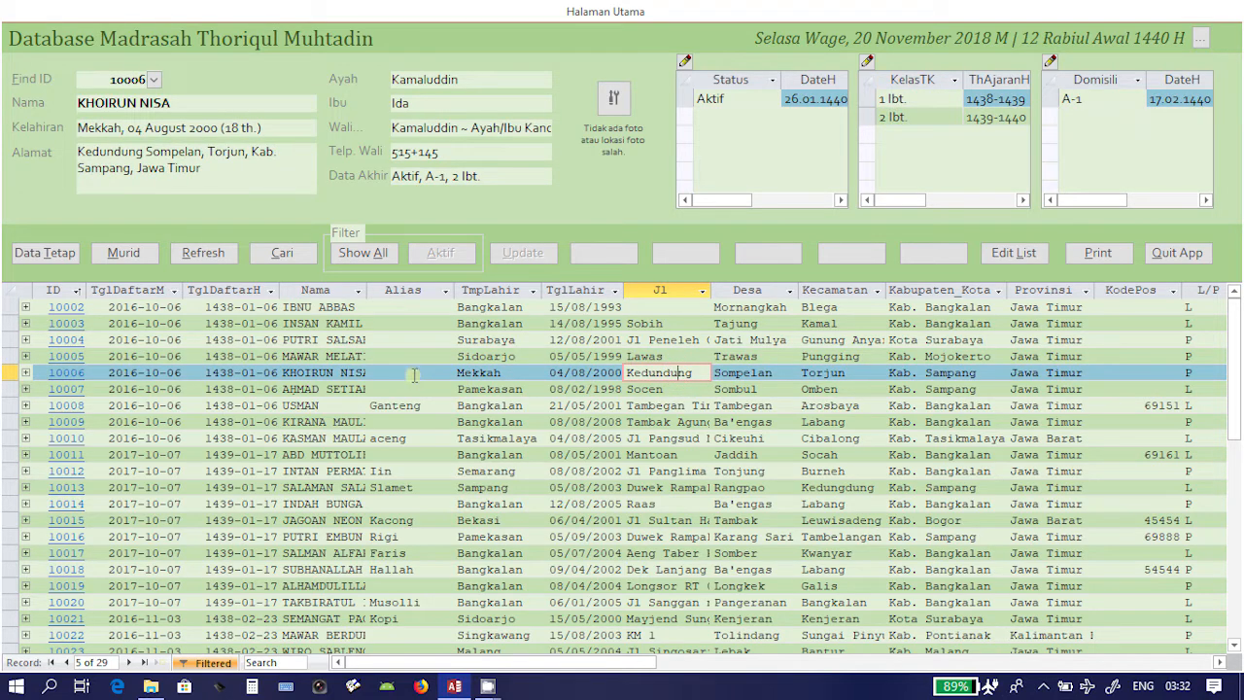
click(657, 439)
click(655, 471)
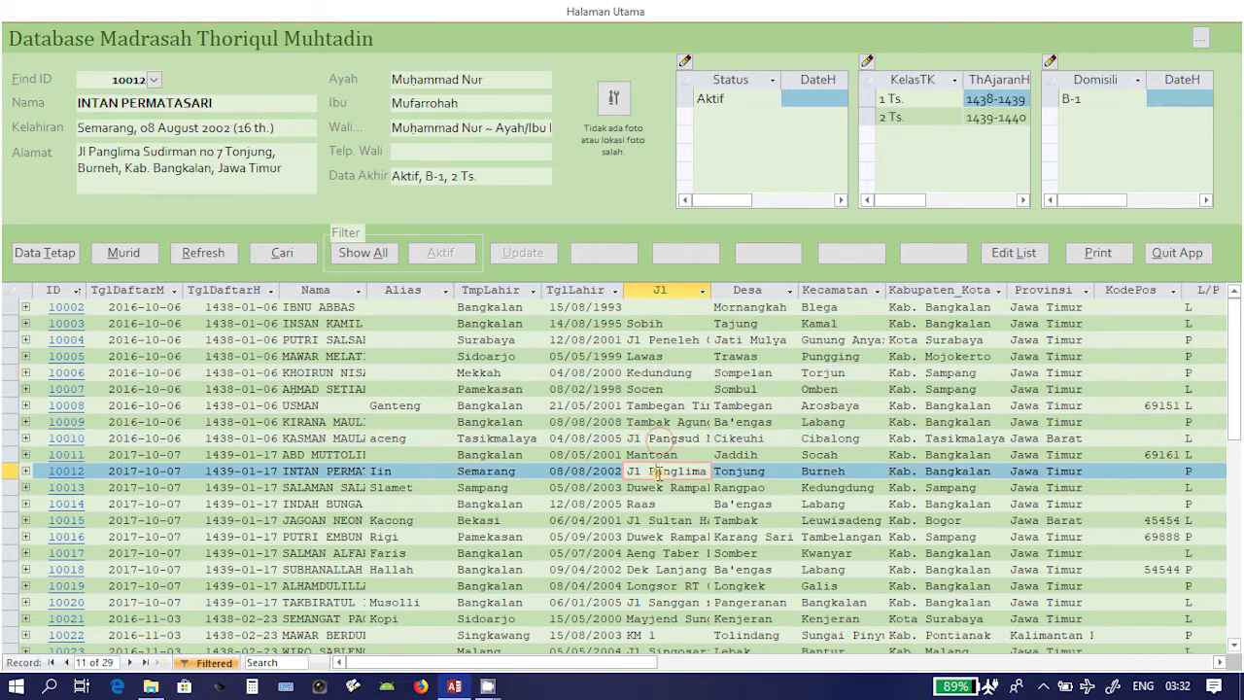
click(777, 453)
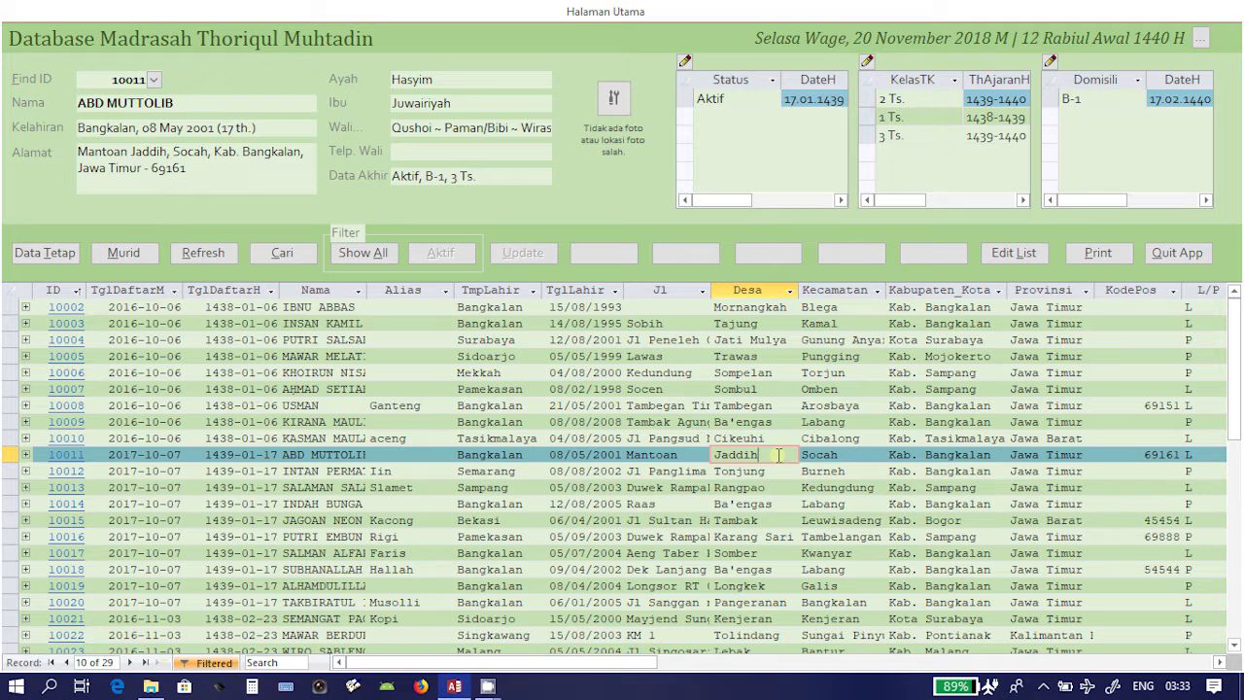
click(775, 389)
click(773, 401)
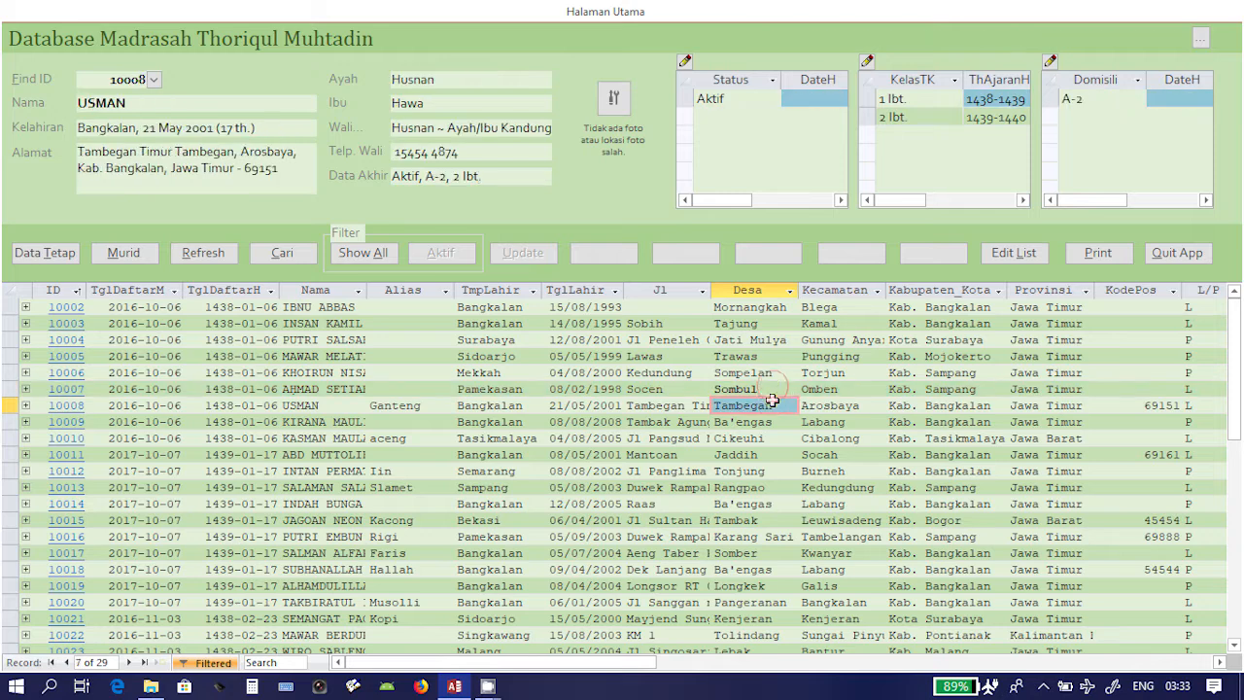
click(774, 342)
click(744, 323)
click(662, 308)
click(662, 325)
click(646, 341)
click(646, 373)
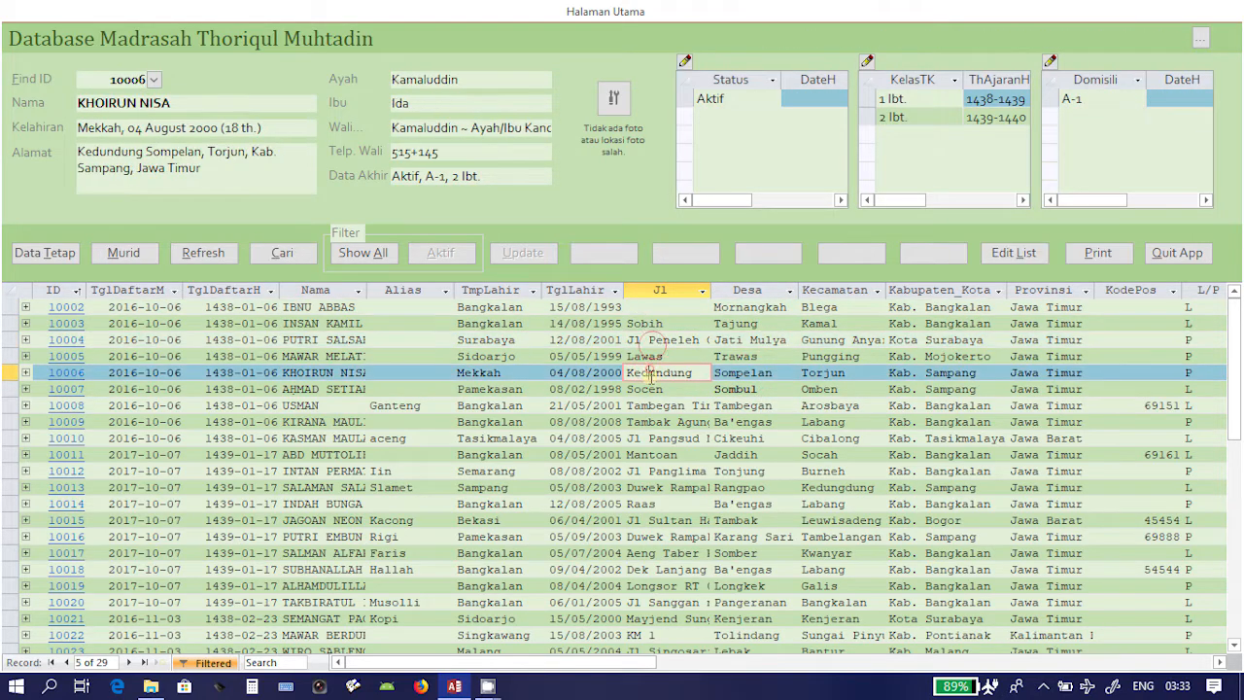
click(647, 388)
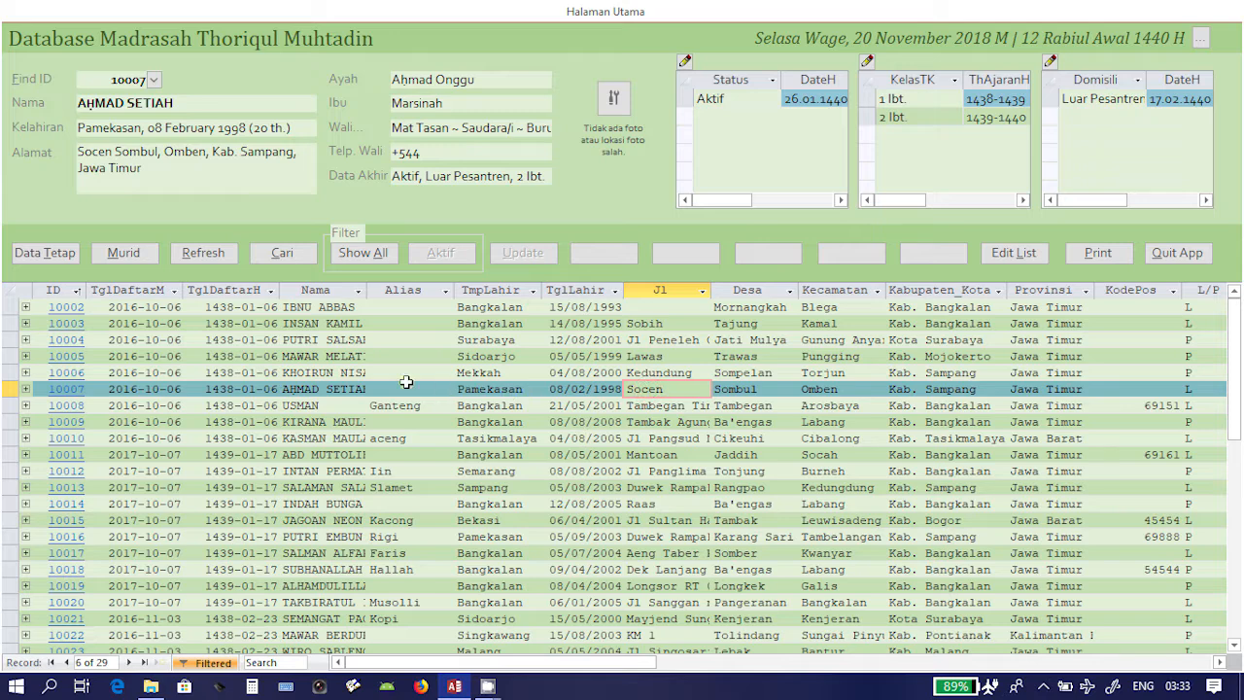
click(399, 339)
click(400, 323)
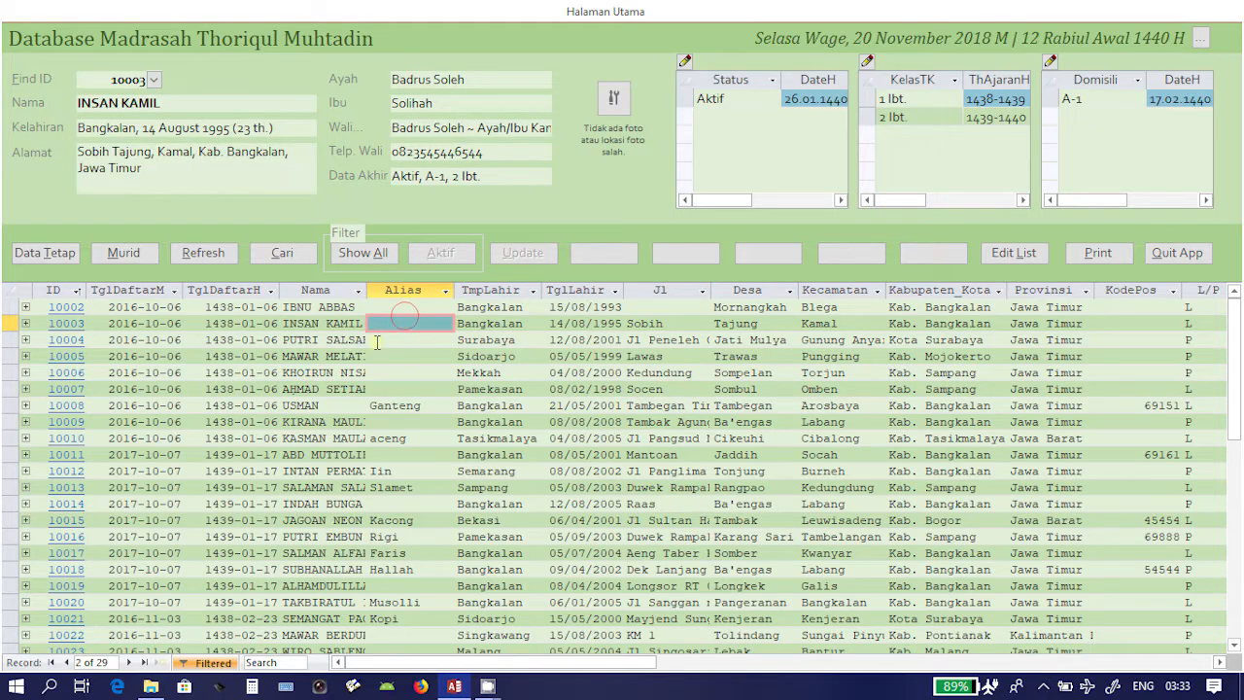
click(312, 426)
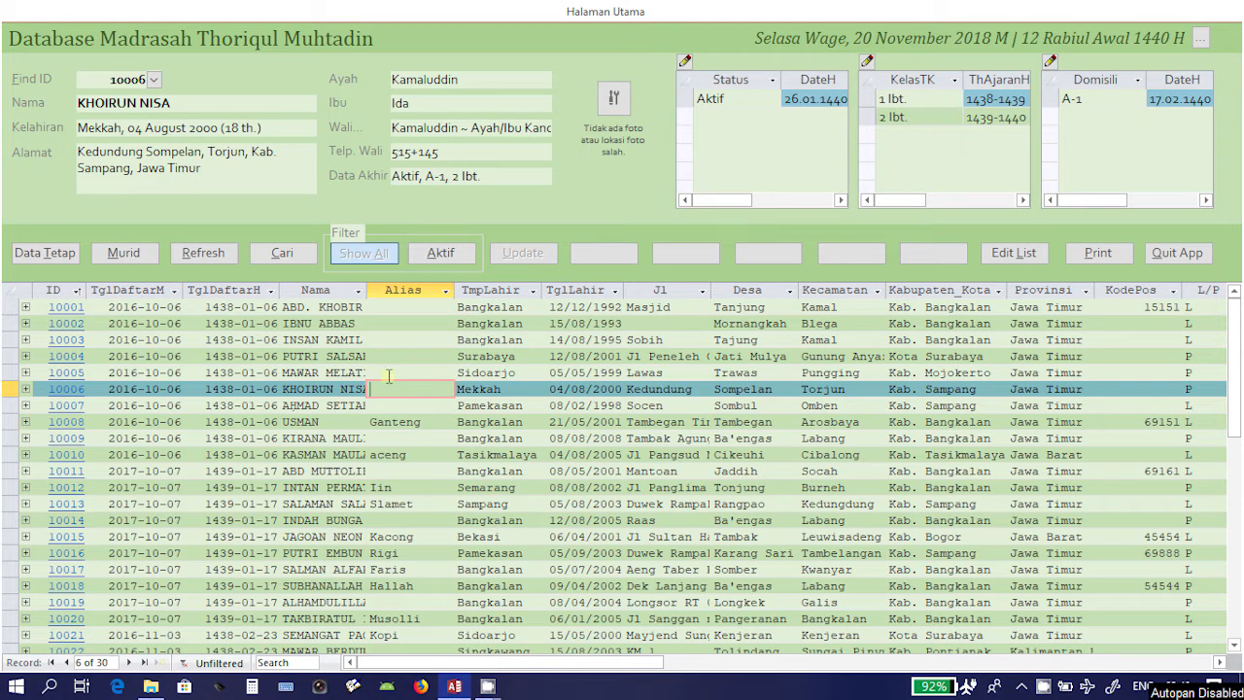
- Set the status of the student in the full list's second row to Berhenti, save the update and refresh the list
click(408, 323)
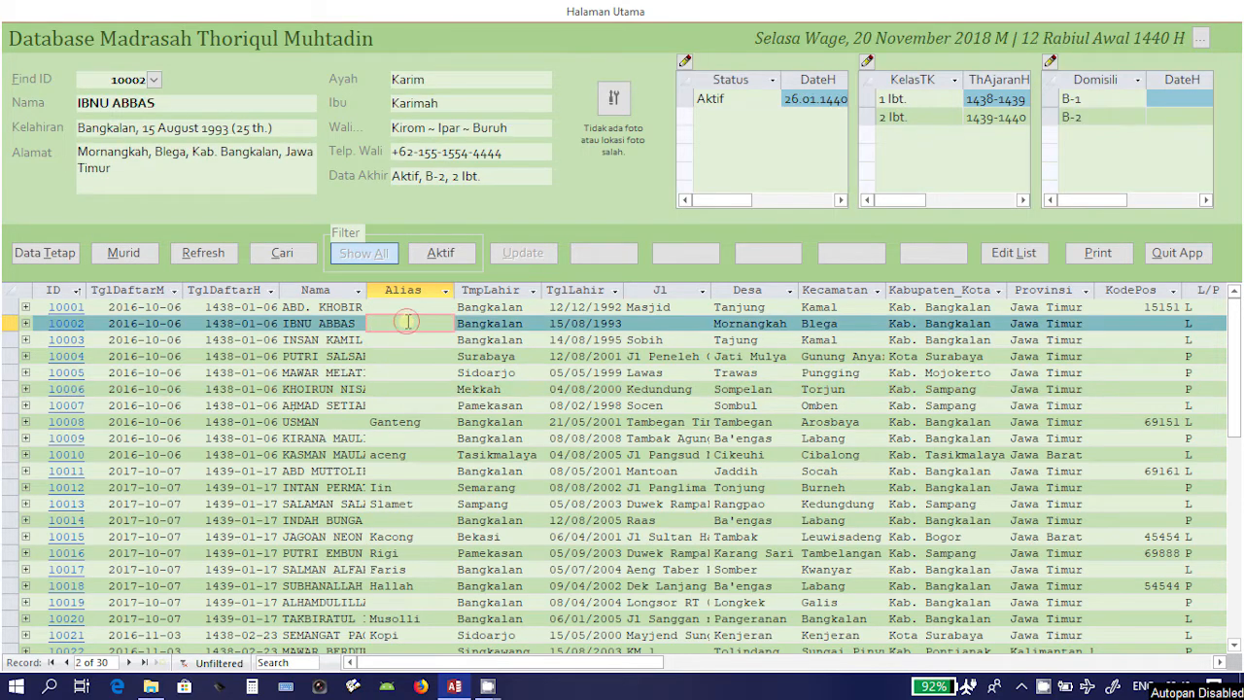
click(685, 61)
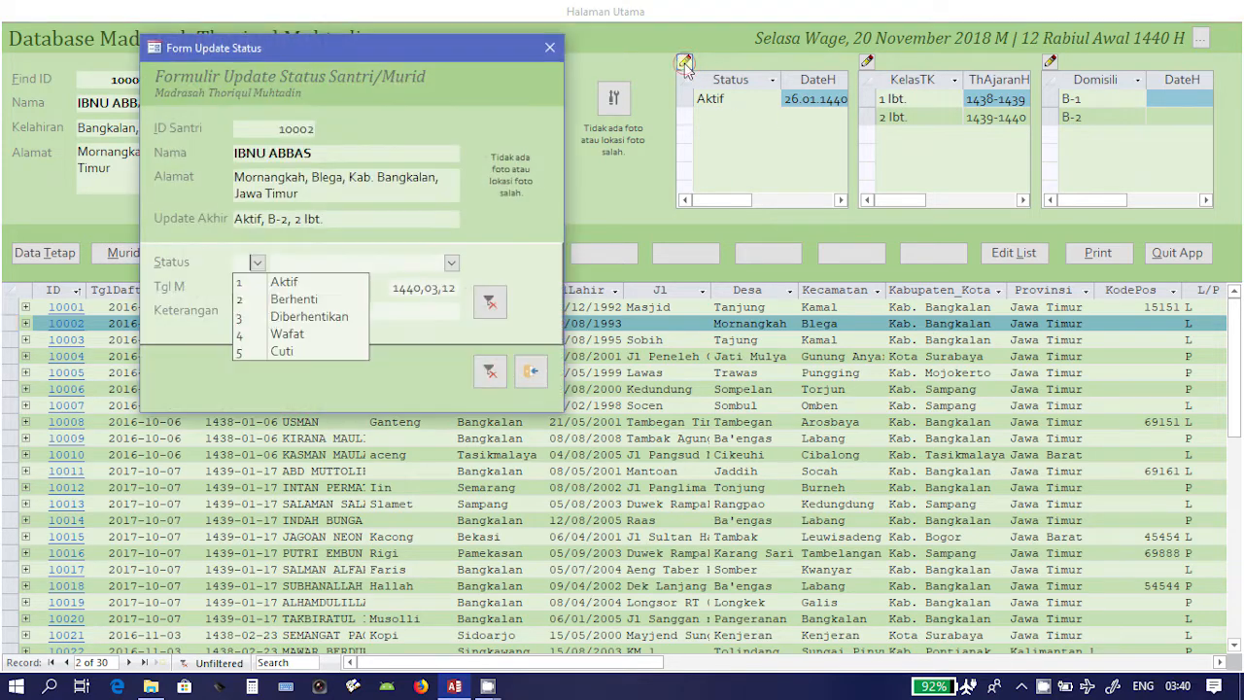
click(311, 301)
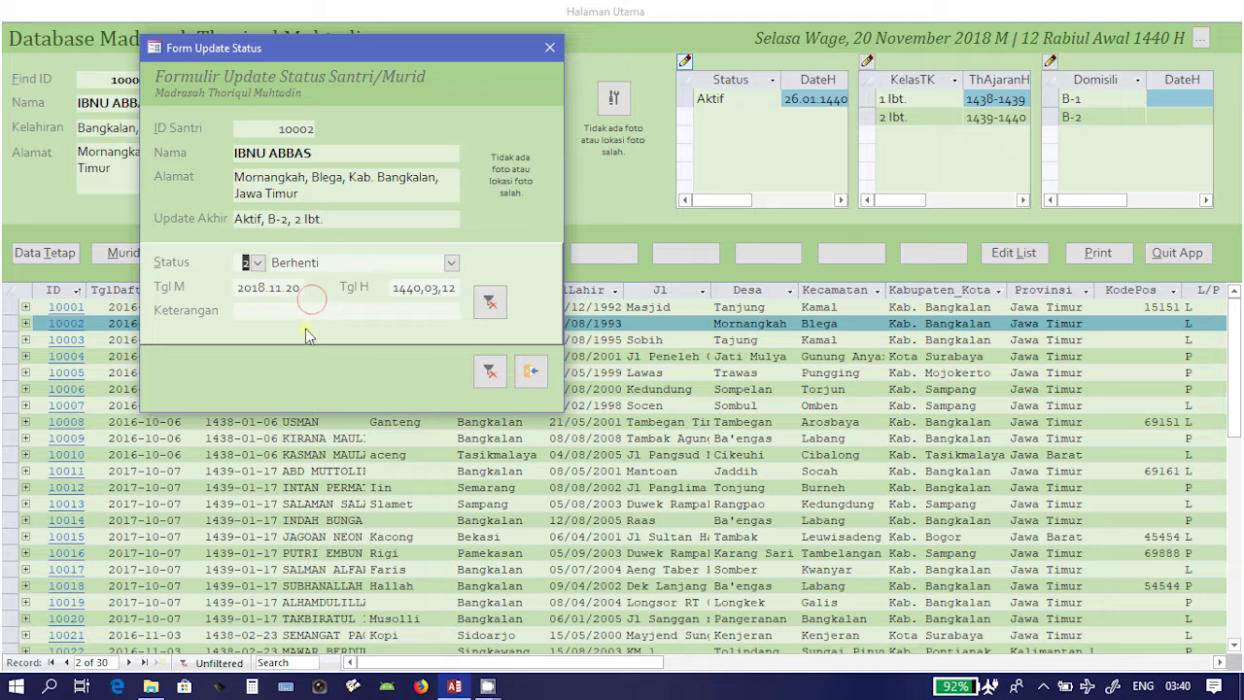
click(533, 375)
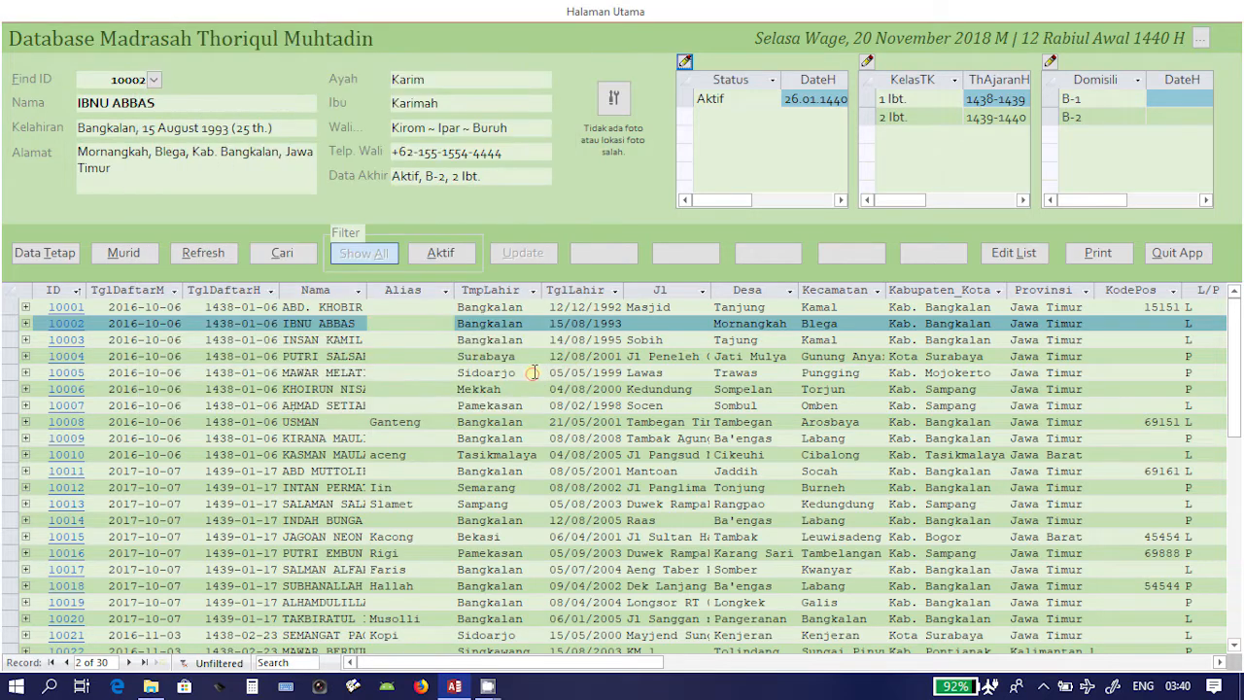
click(211, 254)
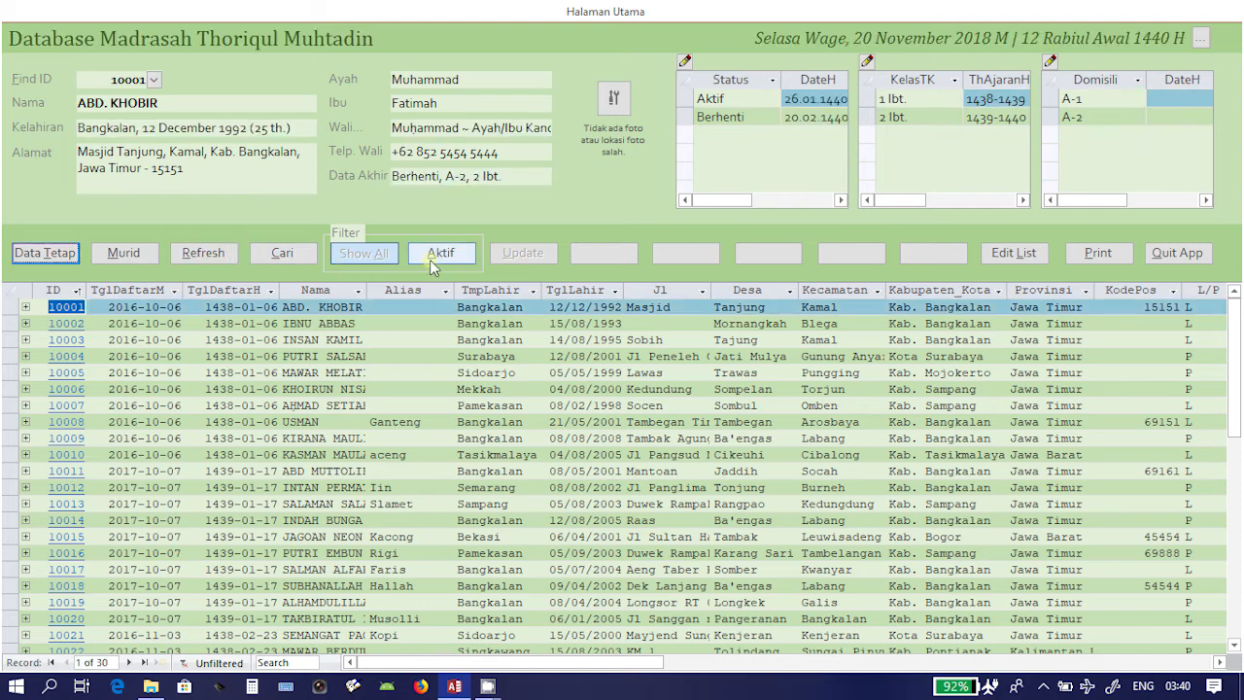
- Check the updated student under the Aktif filter and in the full list, reviewing the latest-data summary and the Status history dates
click(364, 252)
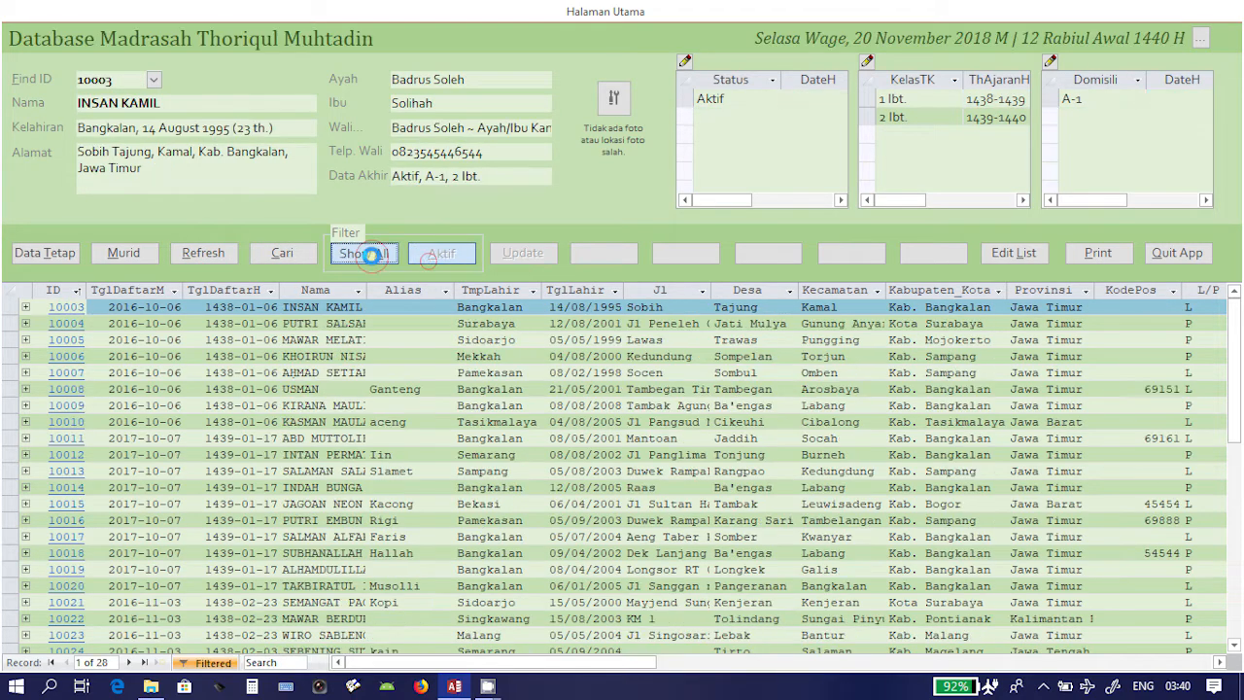
click(385, 329)
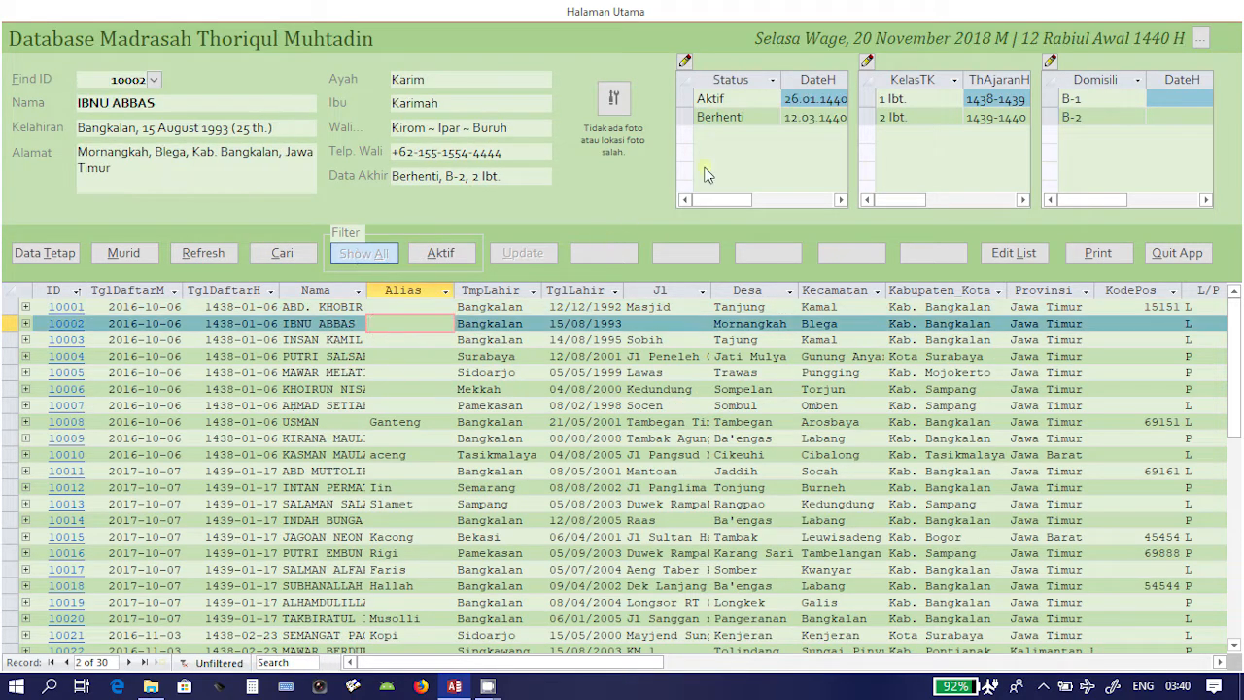
click(745, 117)
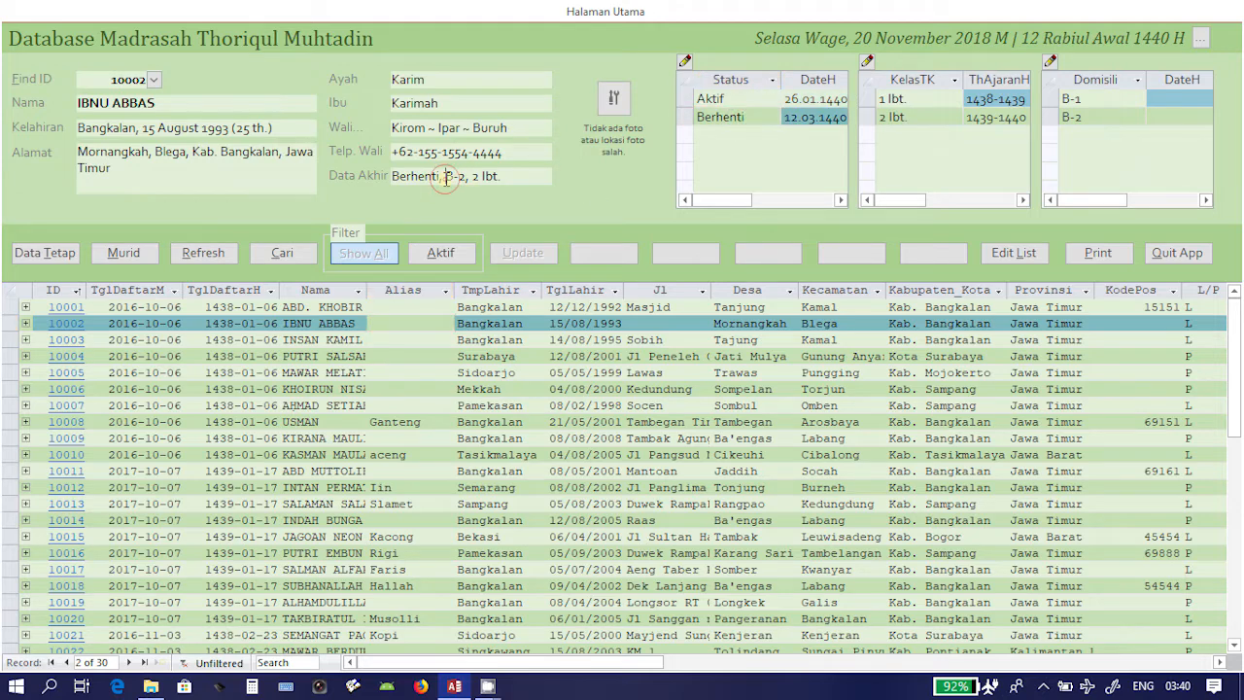
drag(501, 176, 378, 188)
click(746, 101)
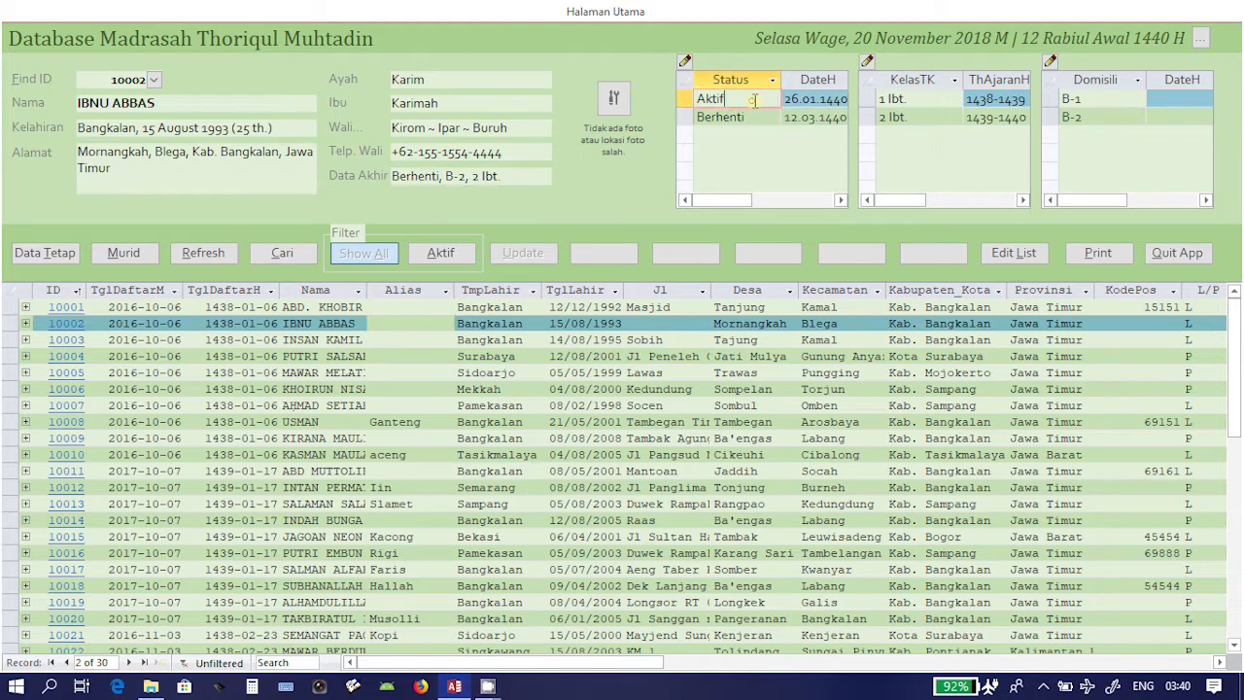
key(Tab)
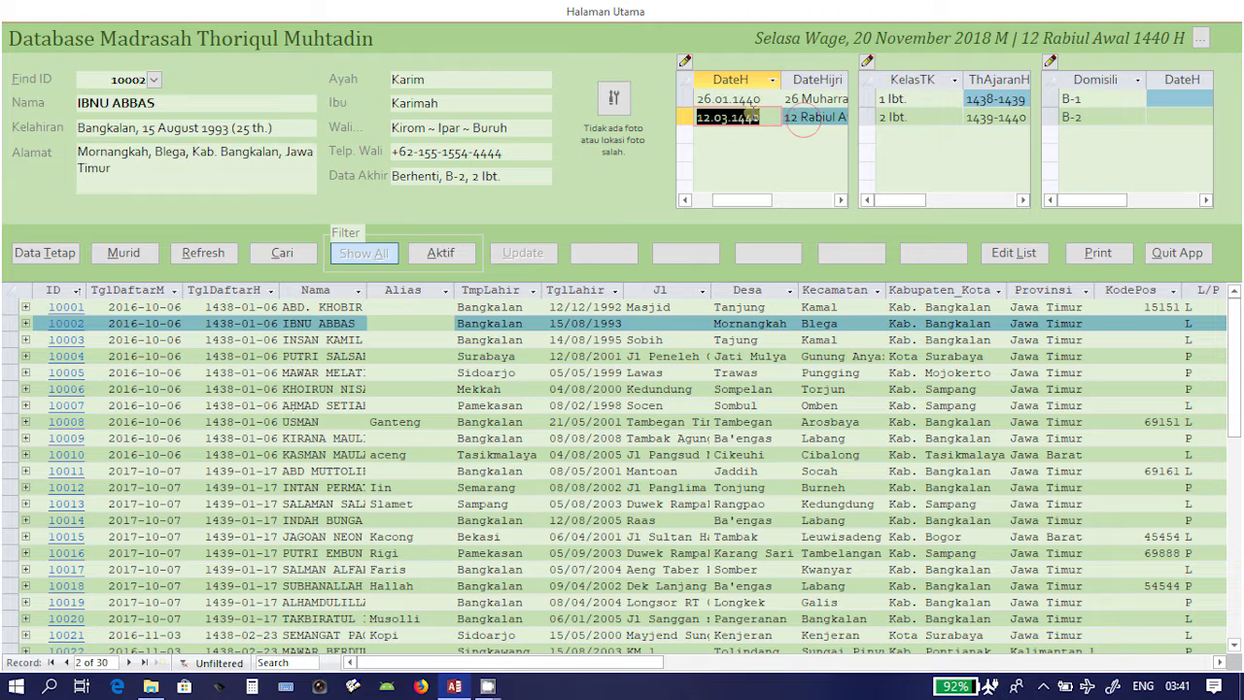
click(426, 327)
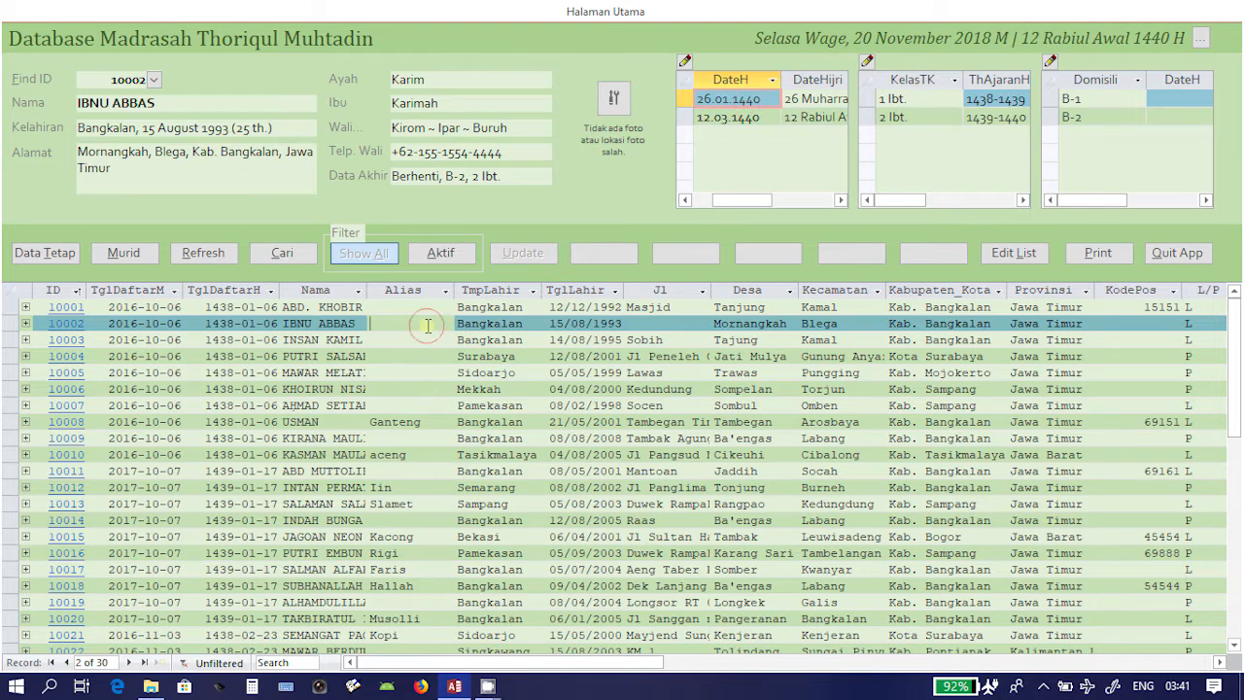
- Browse other students in the unfiltered list to compare their details and latest status data
click(412, 346)
click(416, 320)
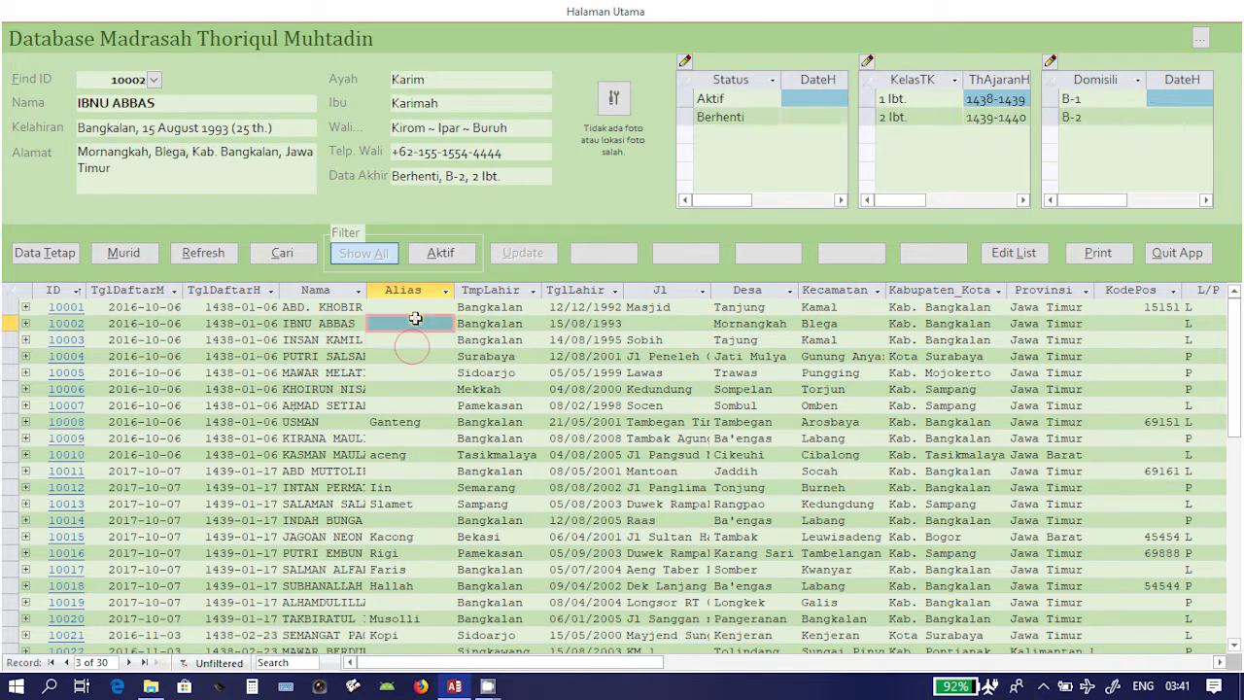
click(403, 345)
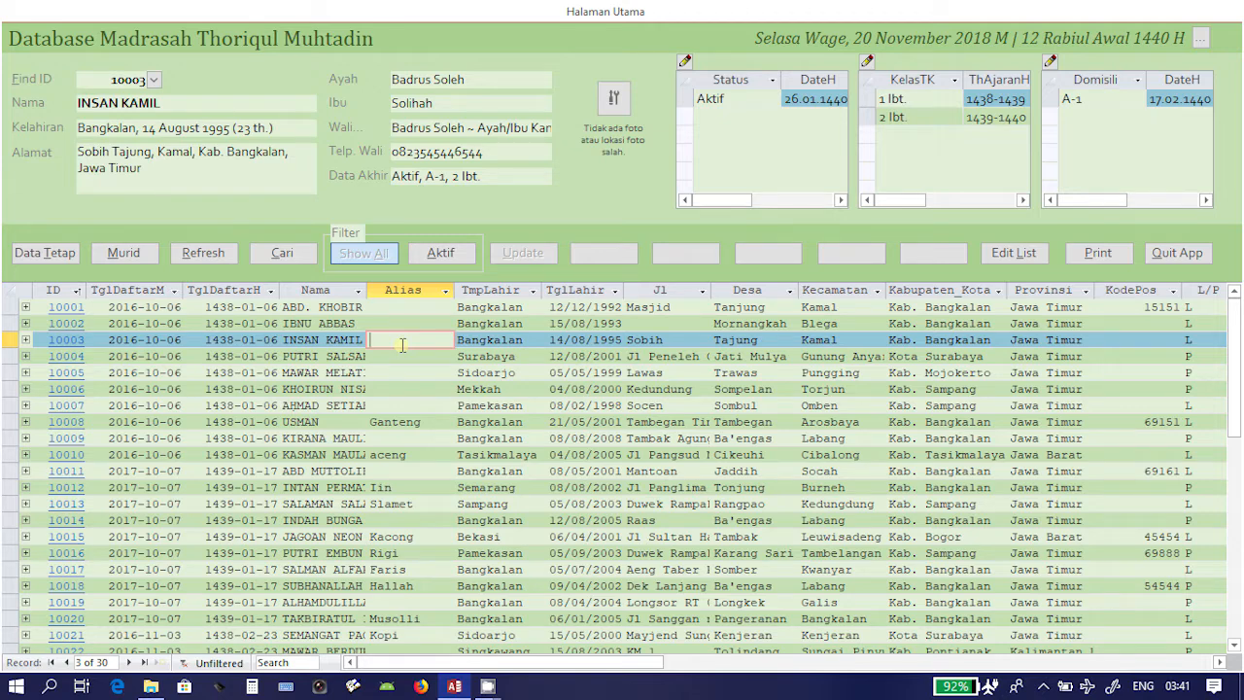
click(419, 502)
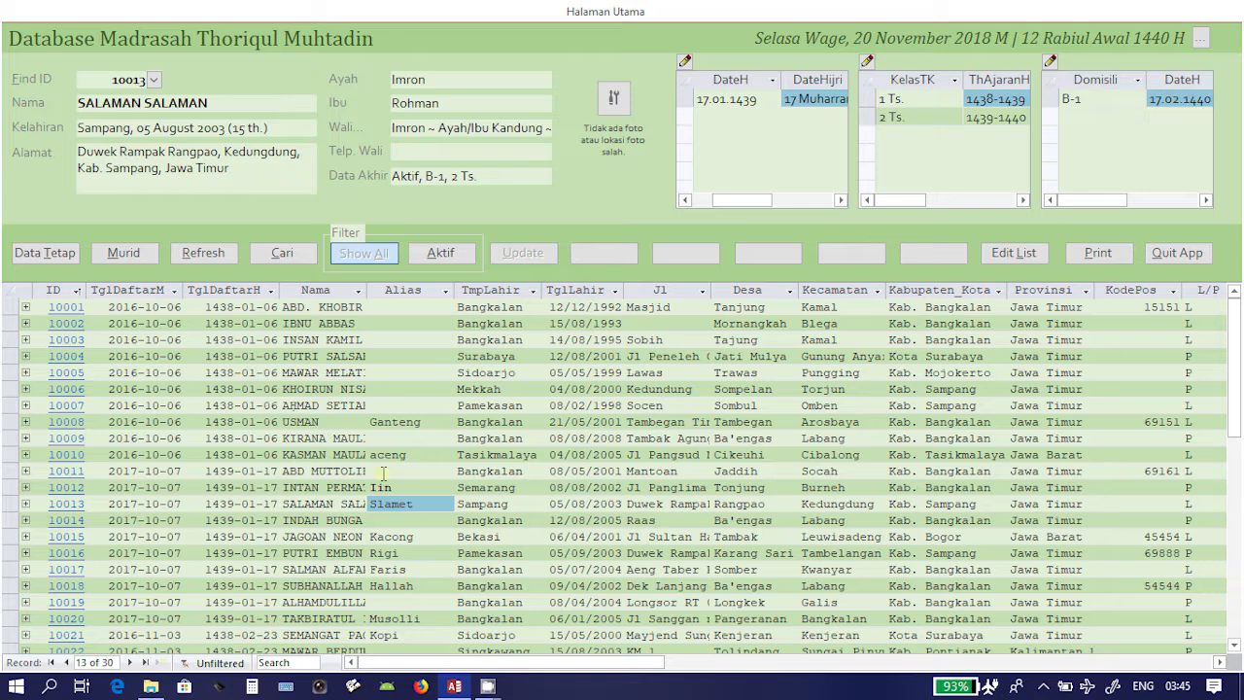
click(329, 422)
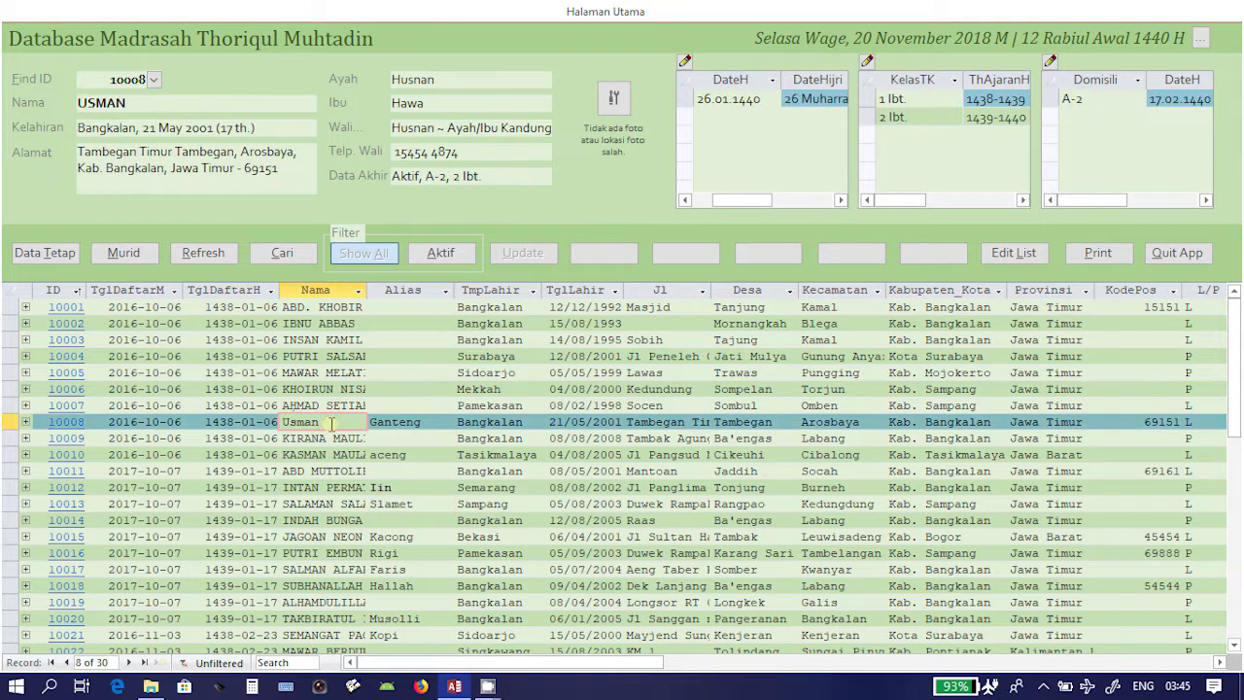
click(467, 425)
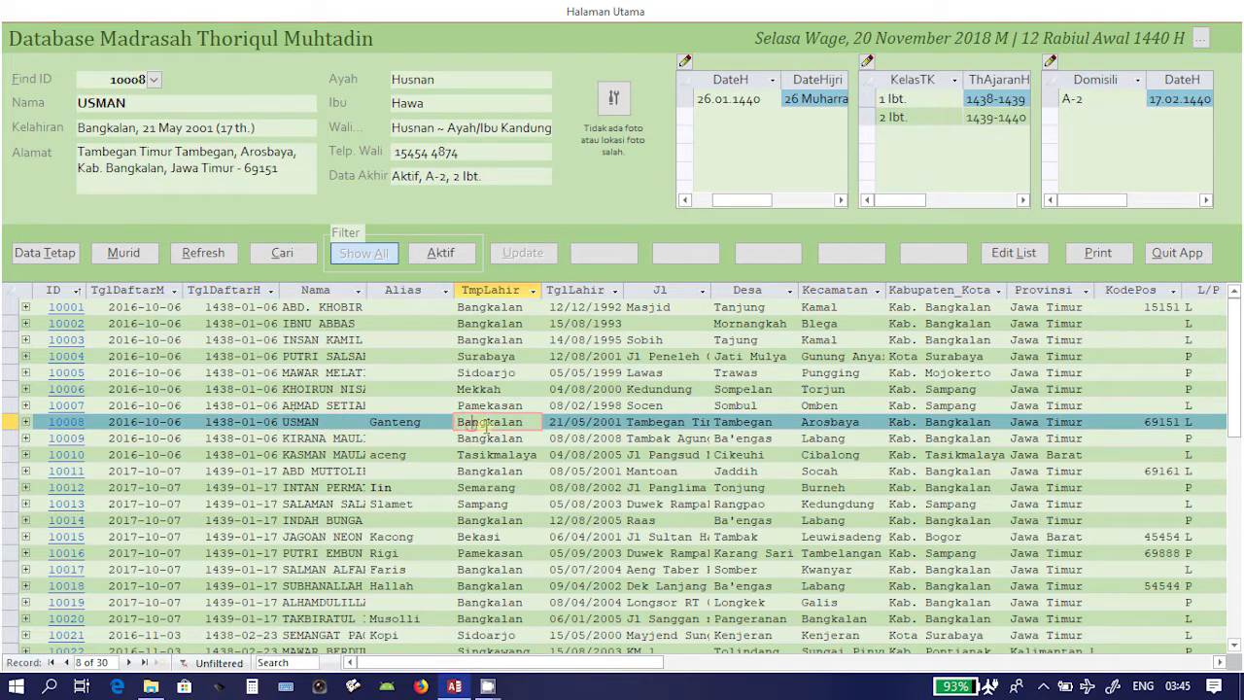
- Browse students in the full list, comparing their status dates, class levels and residence entries
click(773, 406)
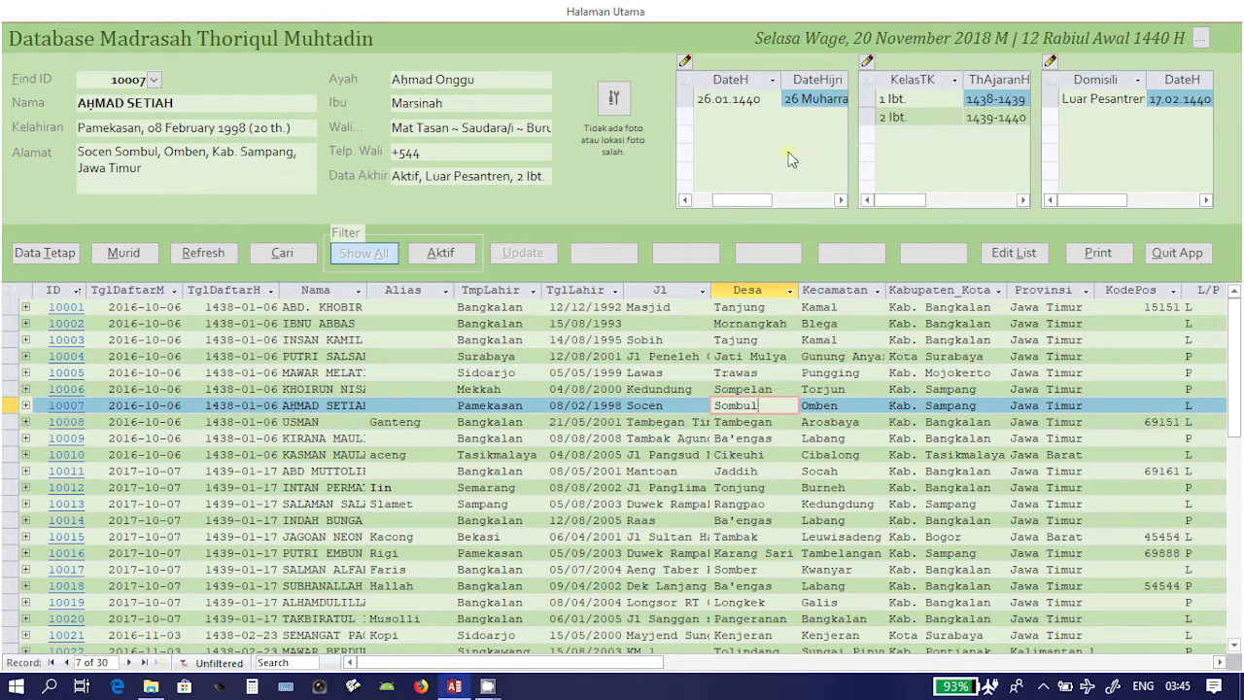
click(747, 100)
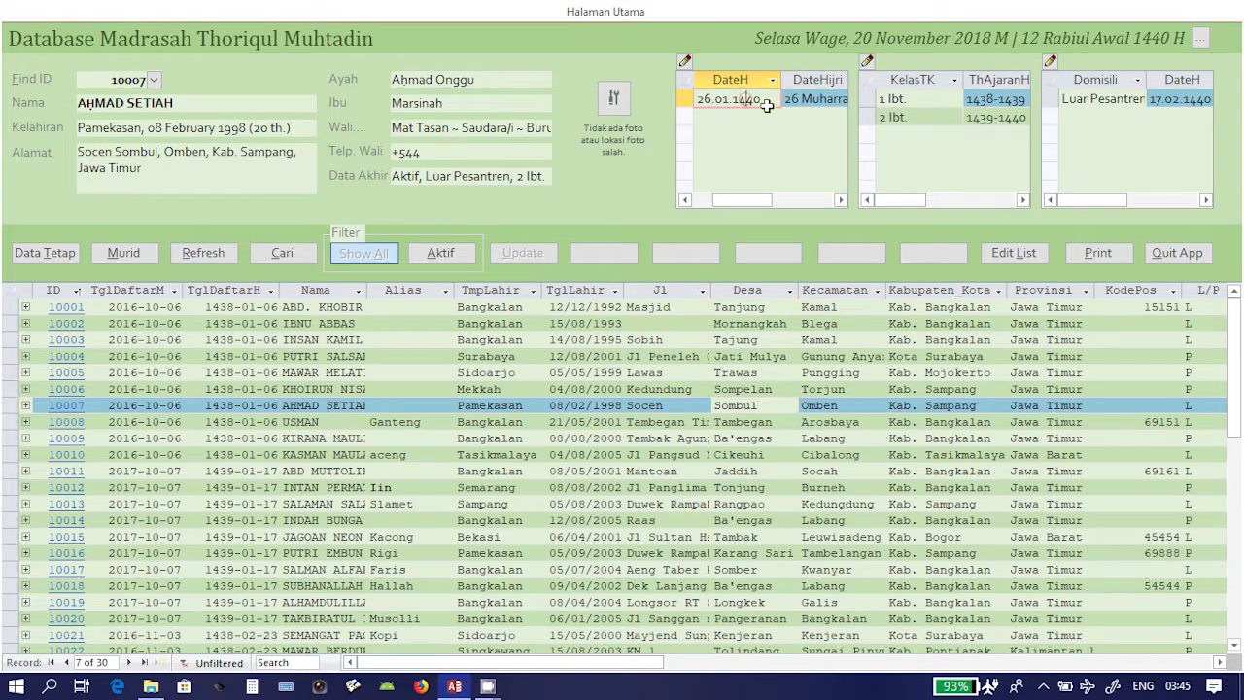
click(901, 98)
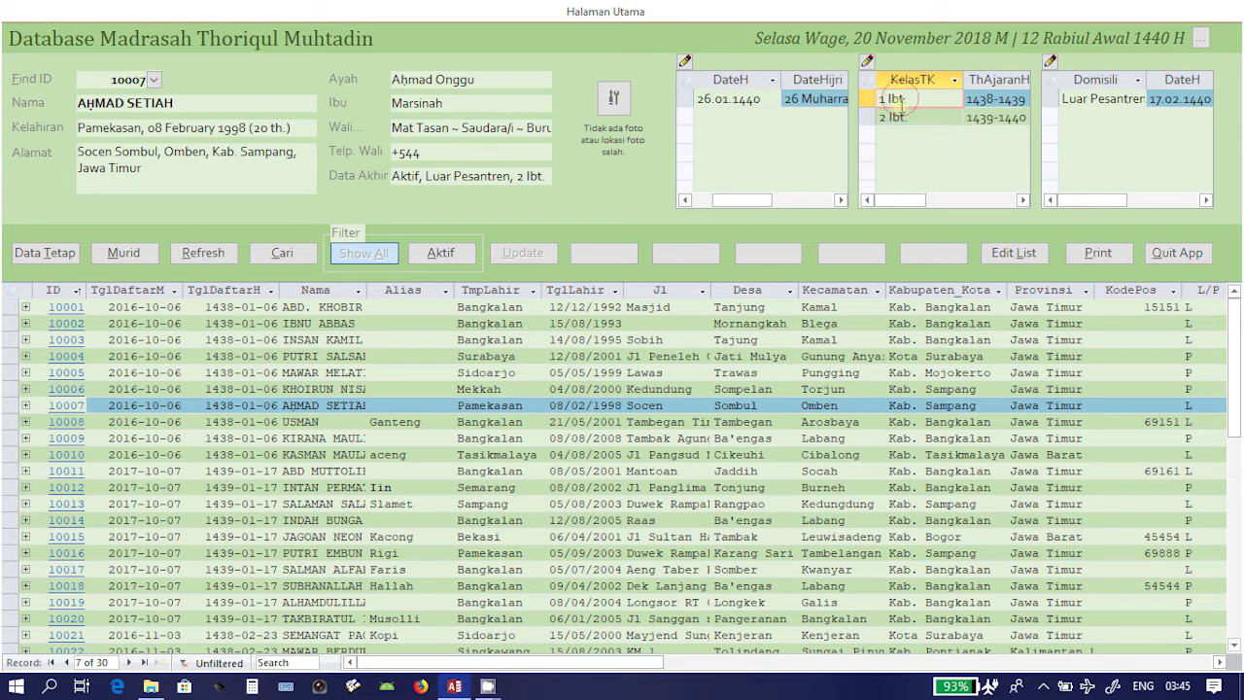
click(1089, 100)
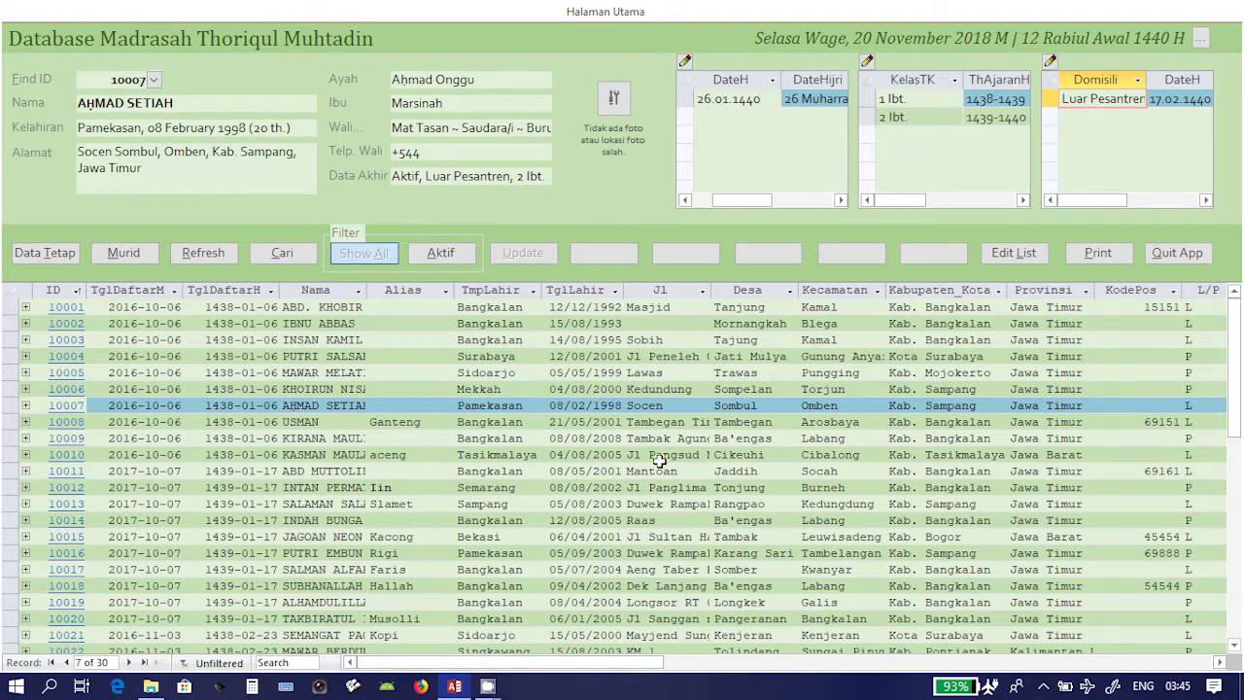
click(768, 470)
click(424, 372)
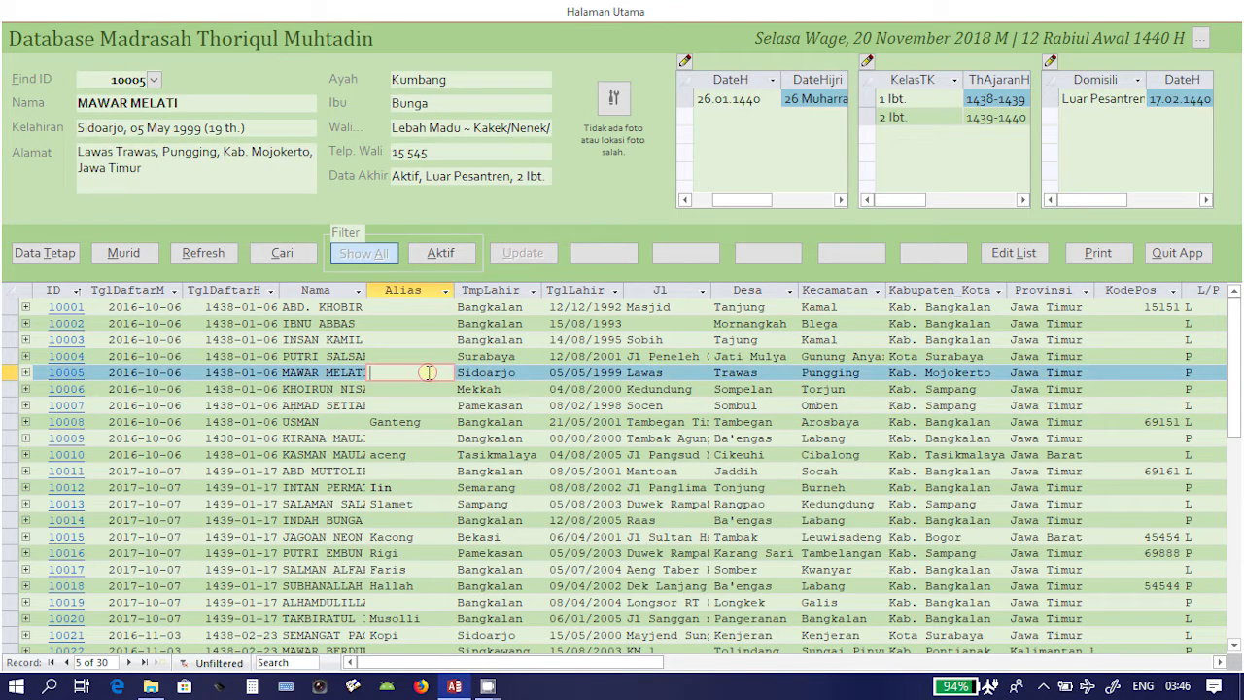
- Start a class update for the student in the list's second row and set the class to 3, 1, Ibt
click(416, 321)
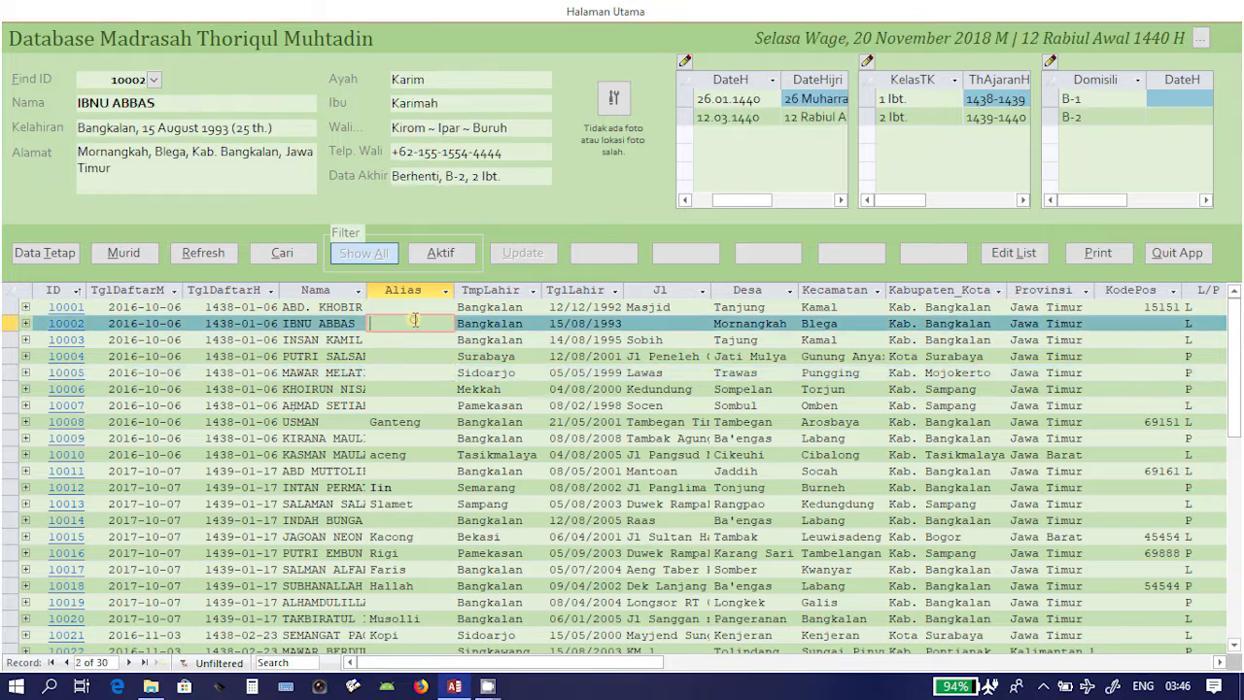
click(867, 62)
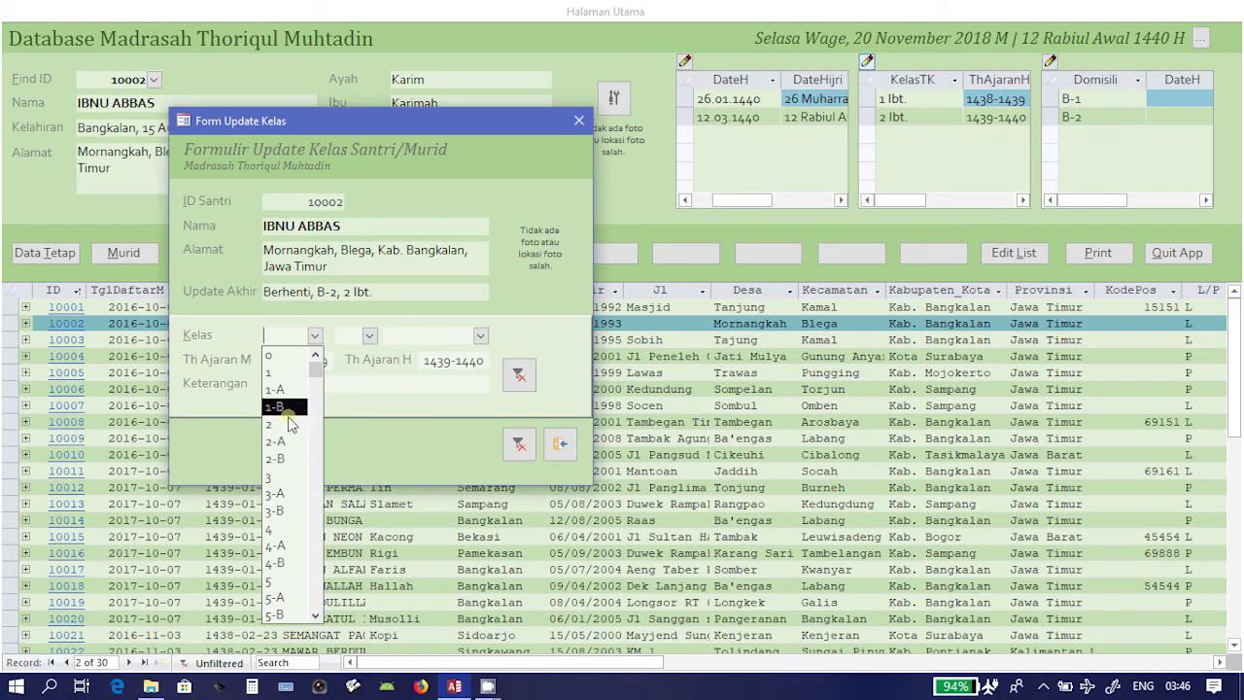
click(291, 478)
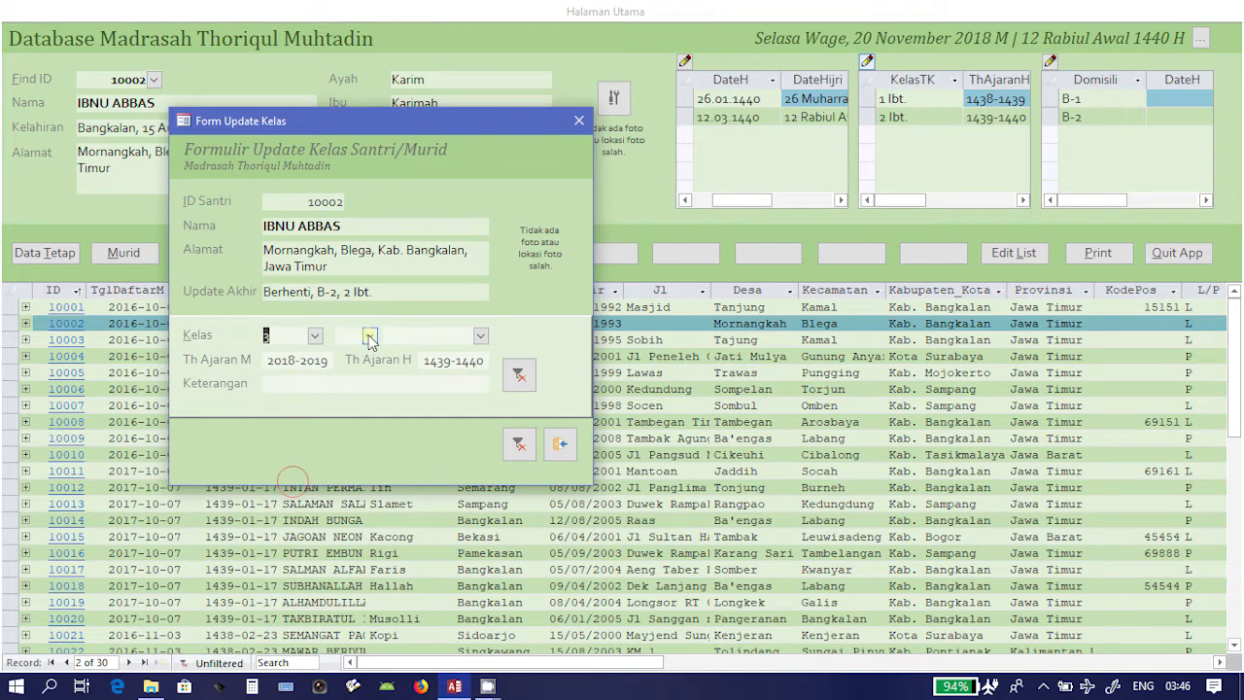
click(369, 335)
click(375, 375)
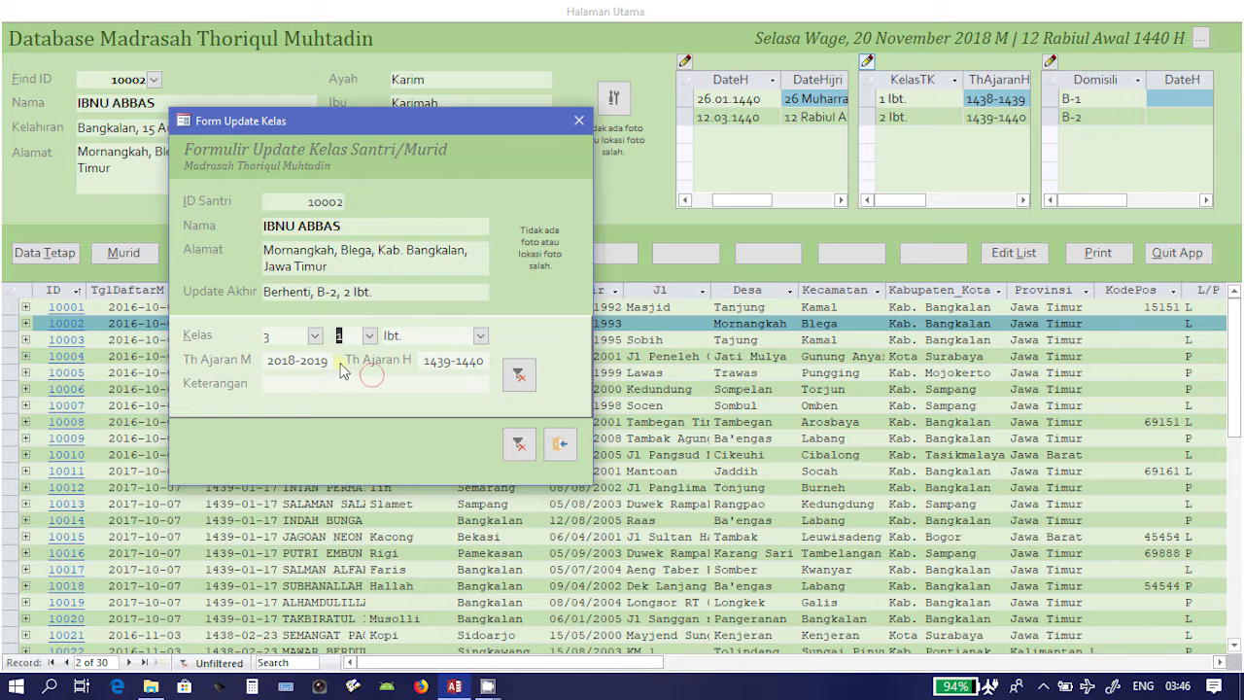
- Set the Th Ajaran M school year of the class update to 2019-2020
click(332, 360)
click(297, 359)
click(327, 359)
key(BackSpace)
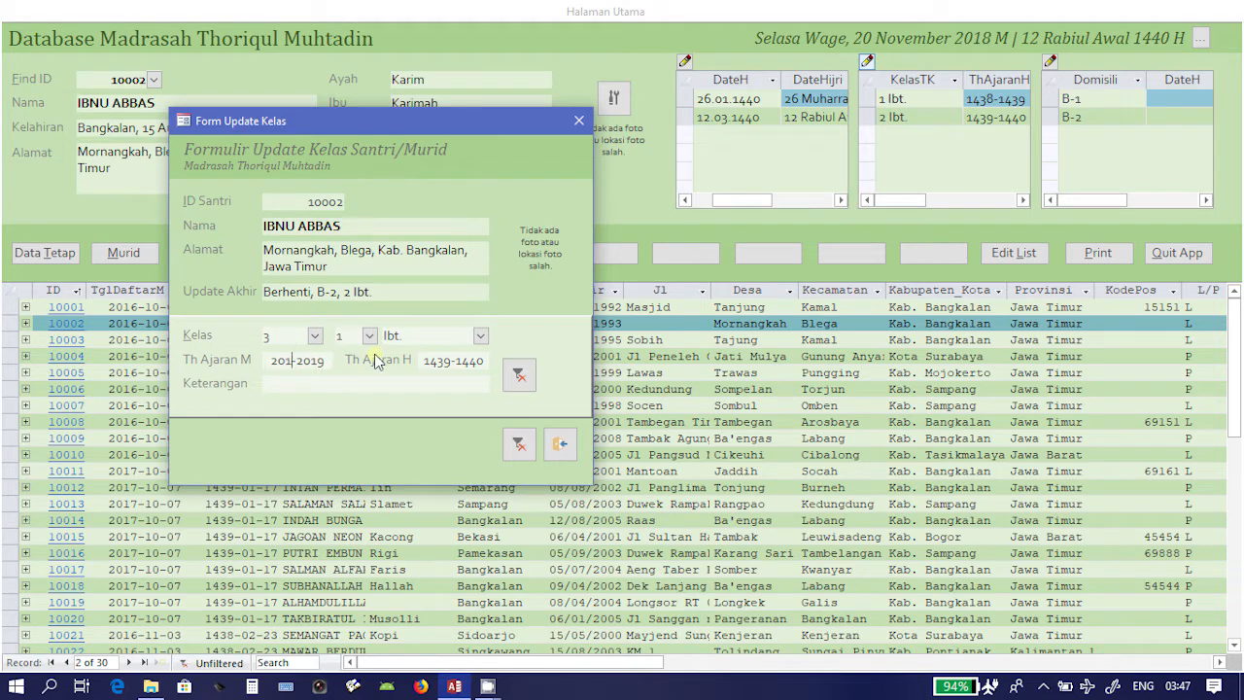
text(9)
key(shift+End)
text(20)
key(Tab)
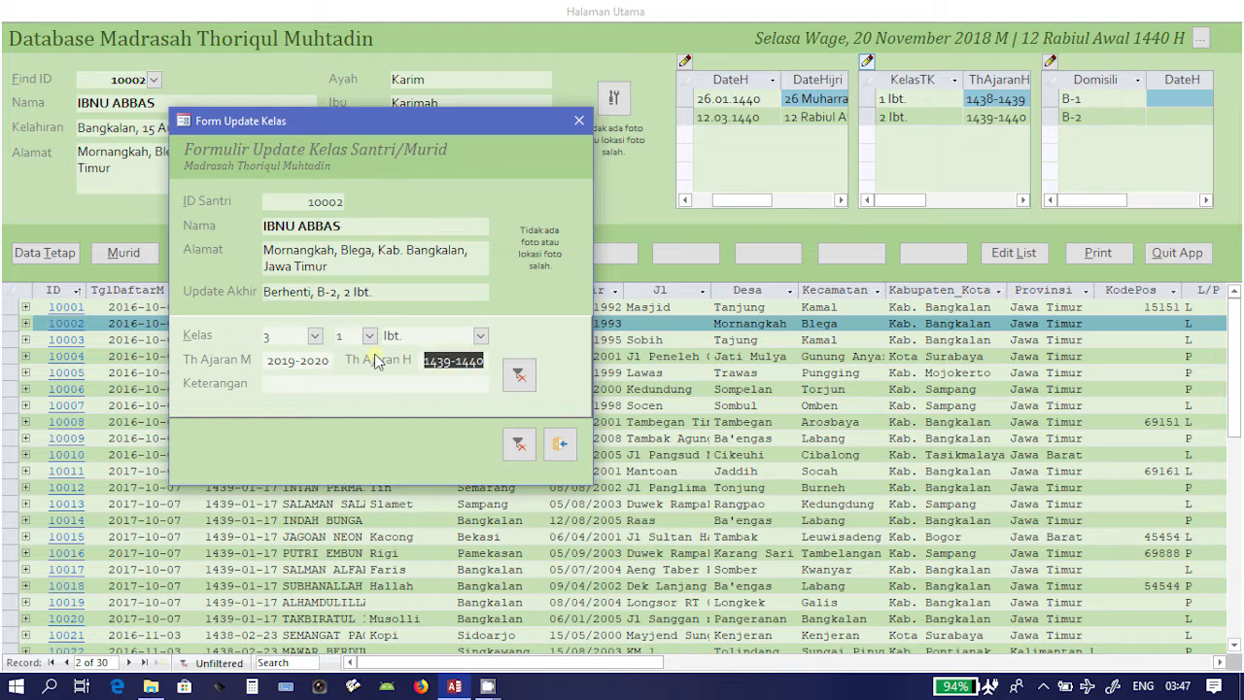
- Set the Th Ajaran H school year to 1440-1441, leave Keterangan empty, and save the class update by closing its form
click(445, 362)
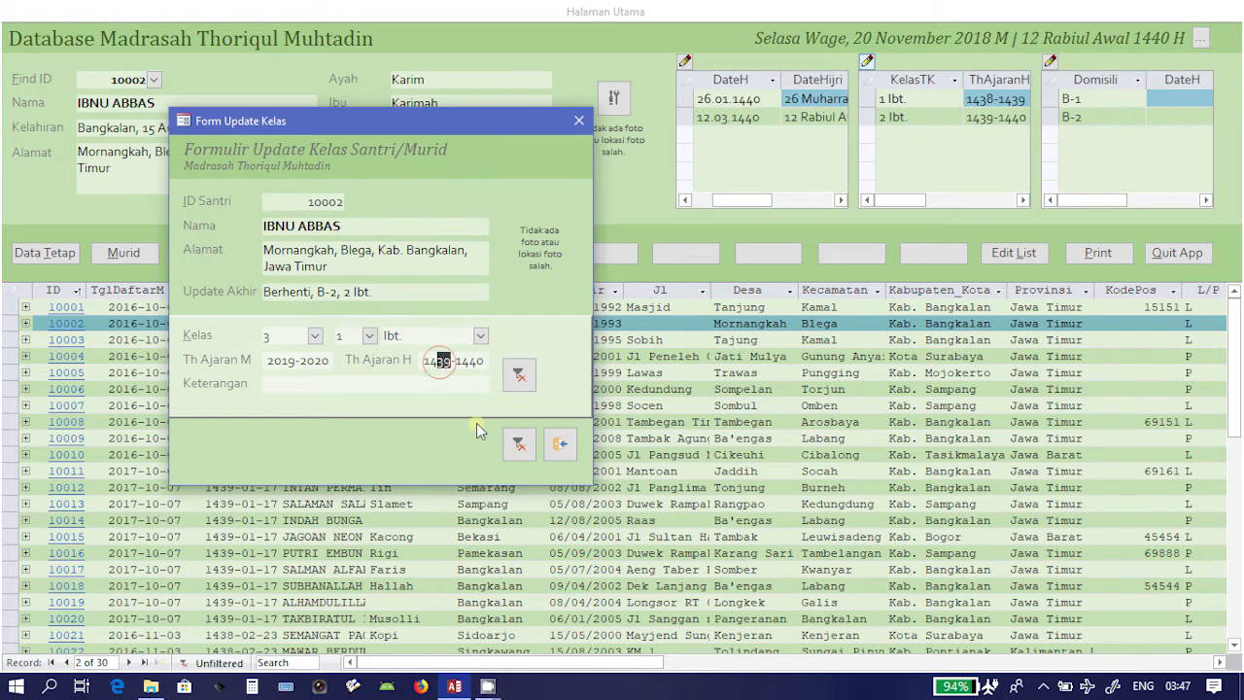
text(40)
key(BackSpace)
text(1)
click(469, 386)
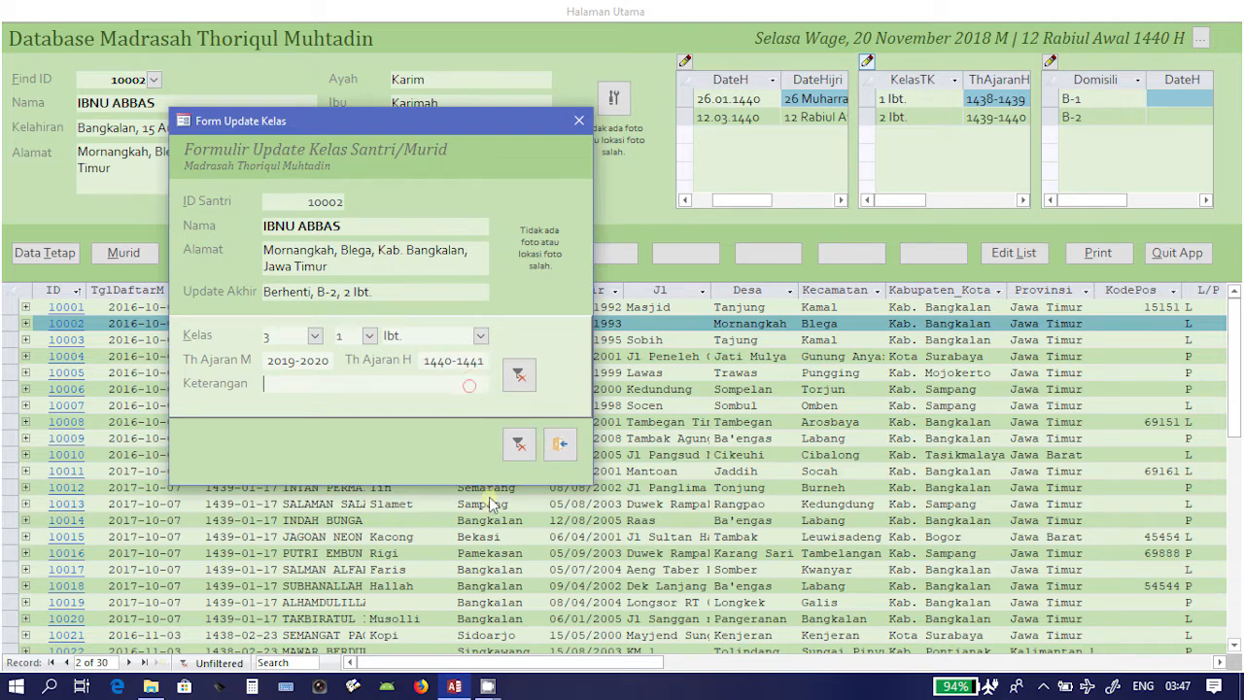
click(559, 443)
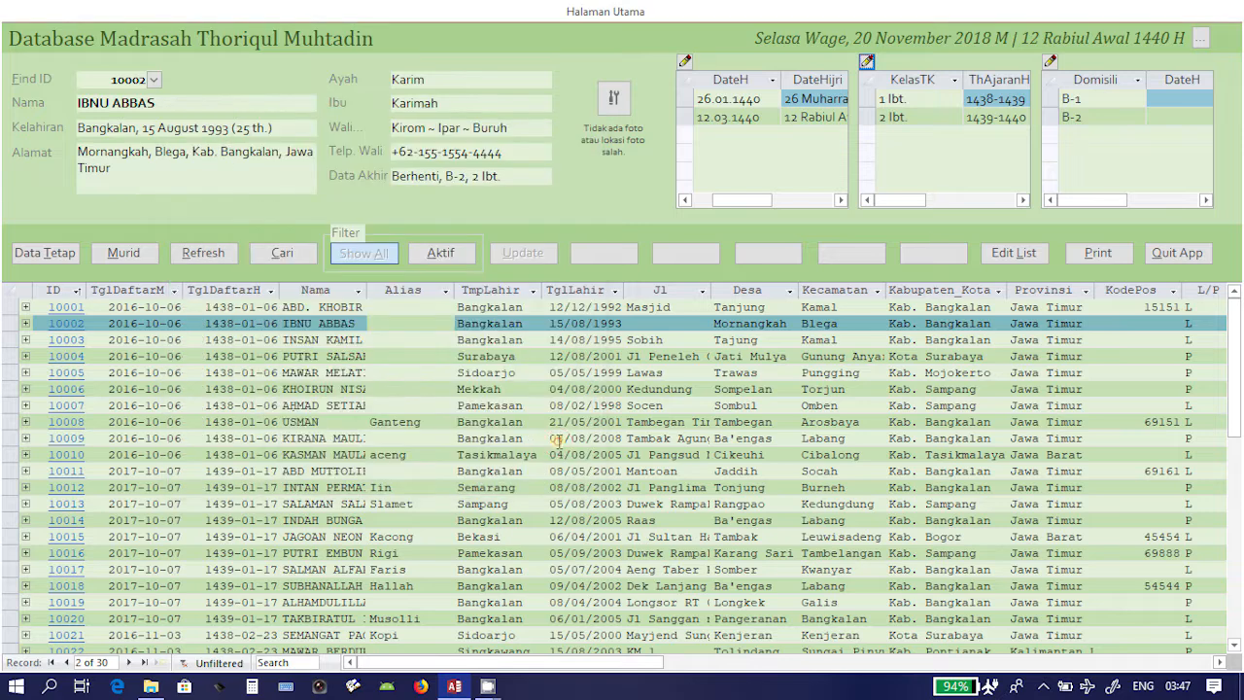
- Reselect the updated student to review the class history and the Status history with its dates
click(533, 339)
click(531, 323)
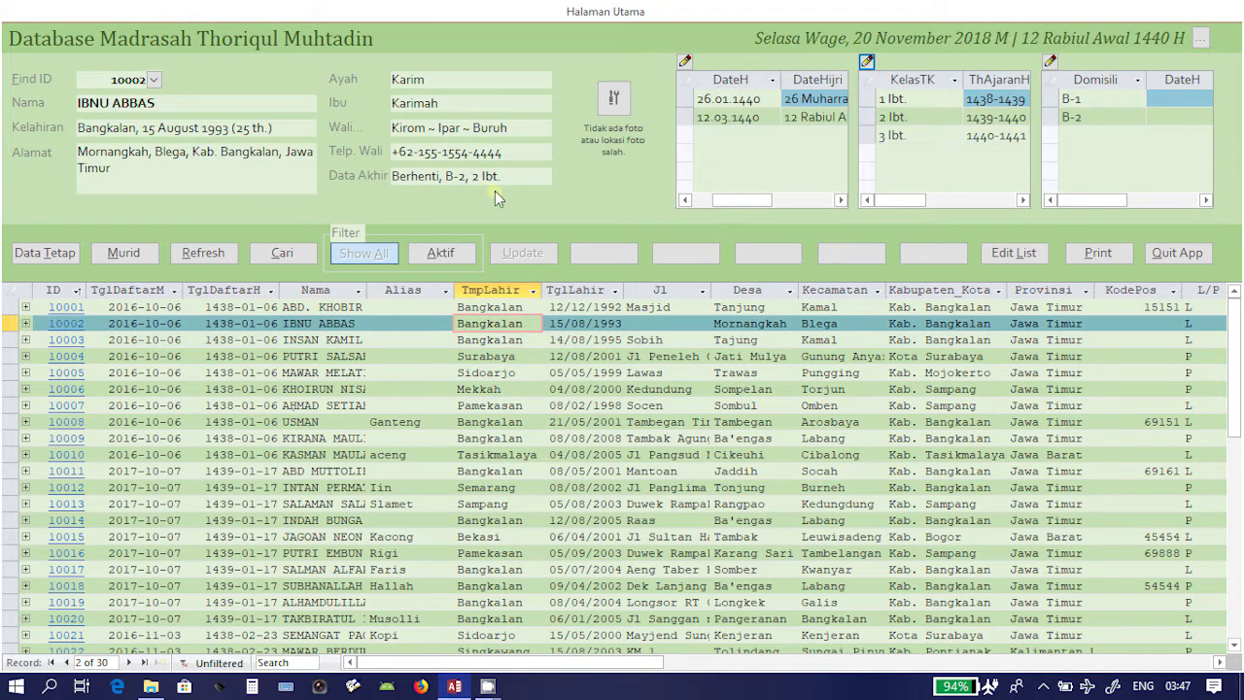
click(906, 136)
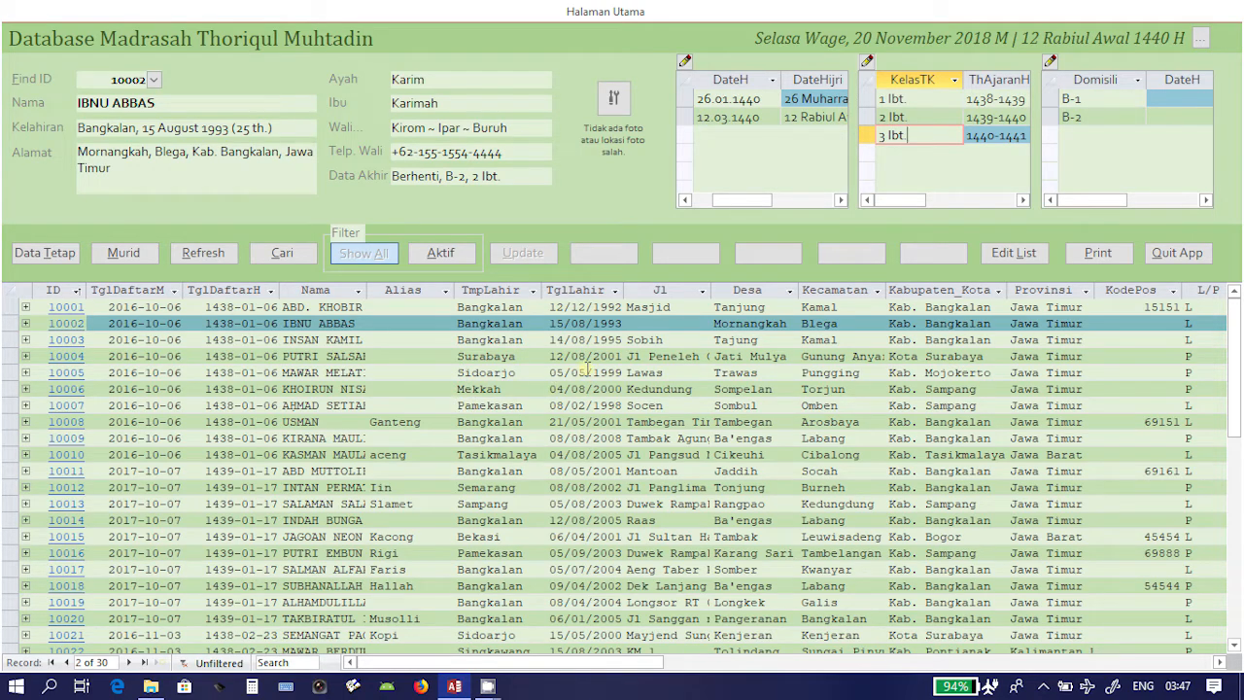
drag(726, 198, 663, 201)
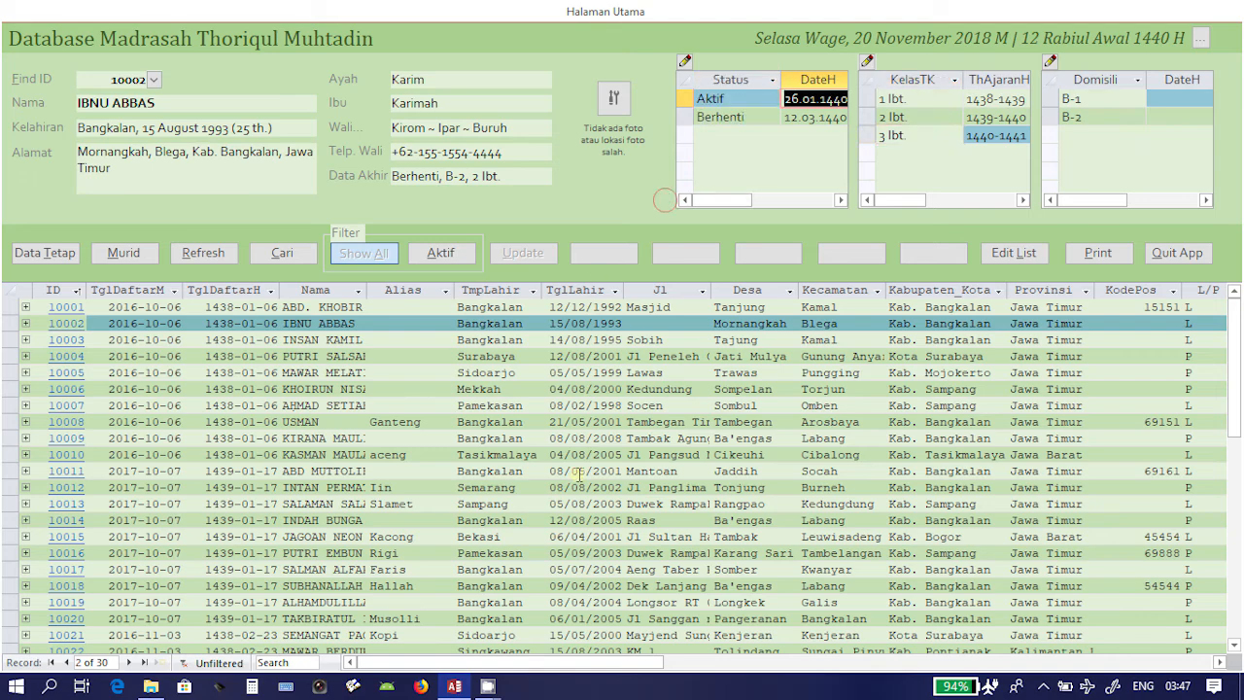
click(581, 422)
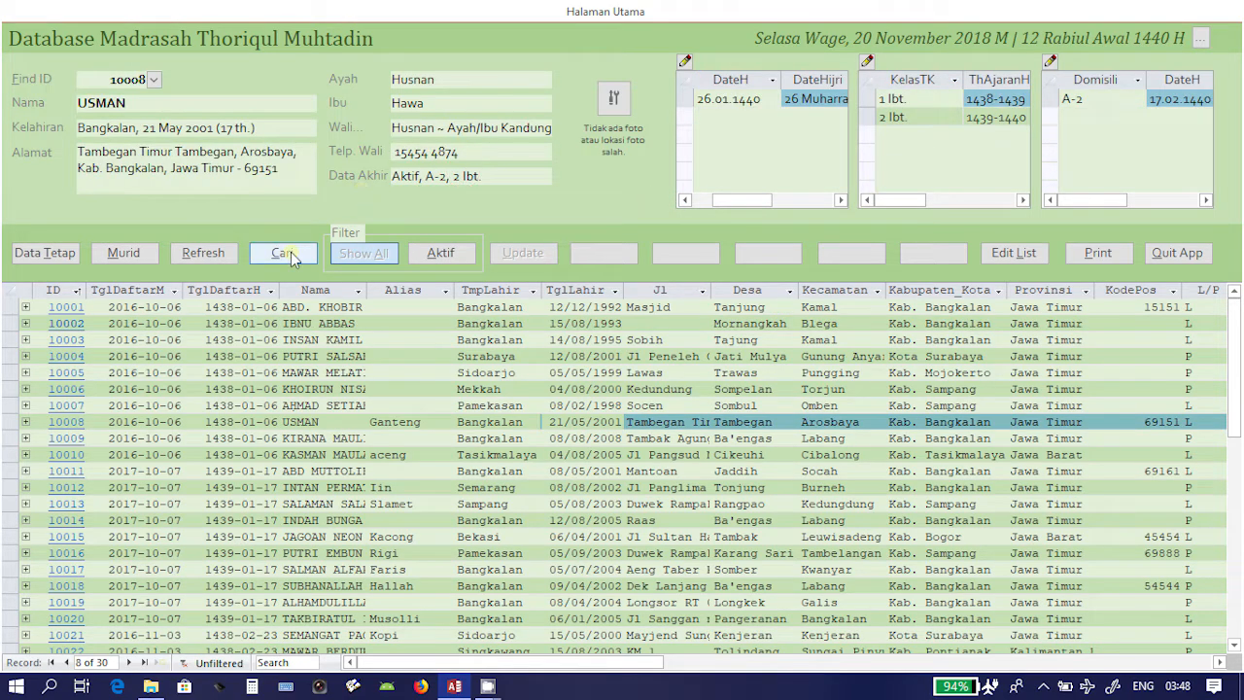
- Refresh the student list and check the class in the second-row student's Data Akhir summary
click(204, 253)
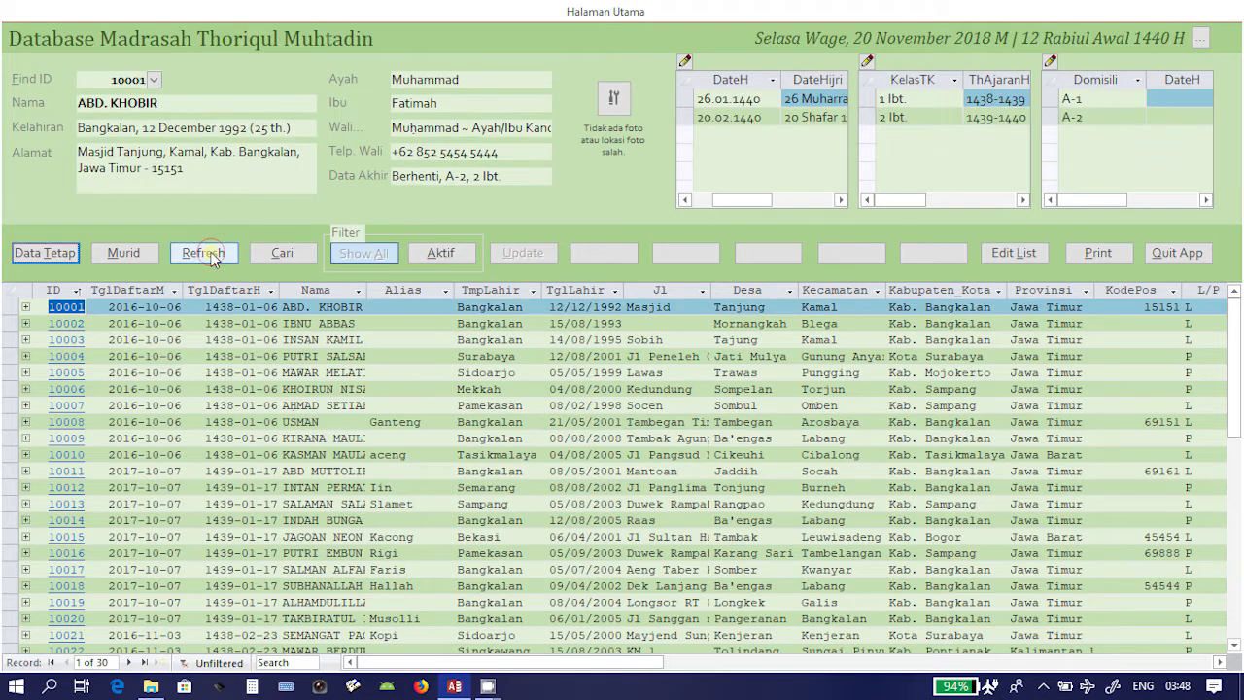
click(391, 324)
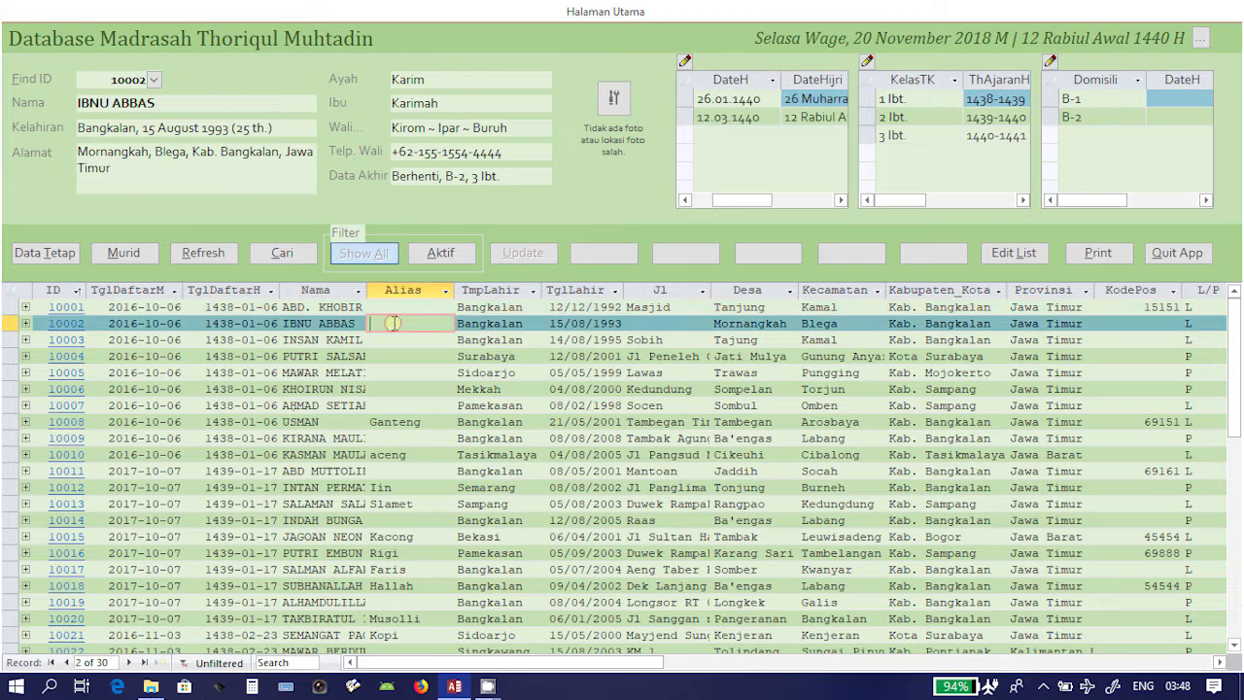
key(Tab)
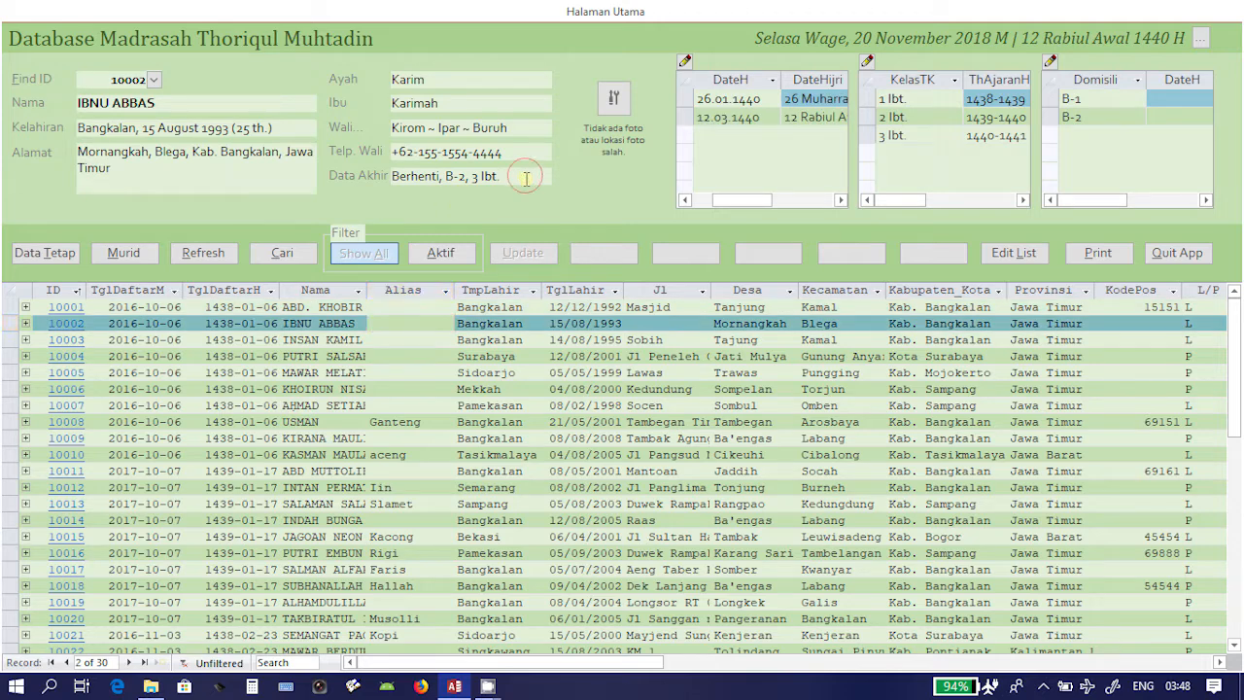
double_click(417, 176)
click(508, 179)
- Reopen the student's class update form, show all class records and page through them to examine classes and school years
click(868, 63)
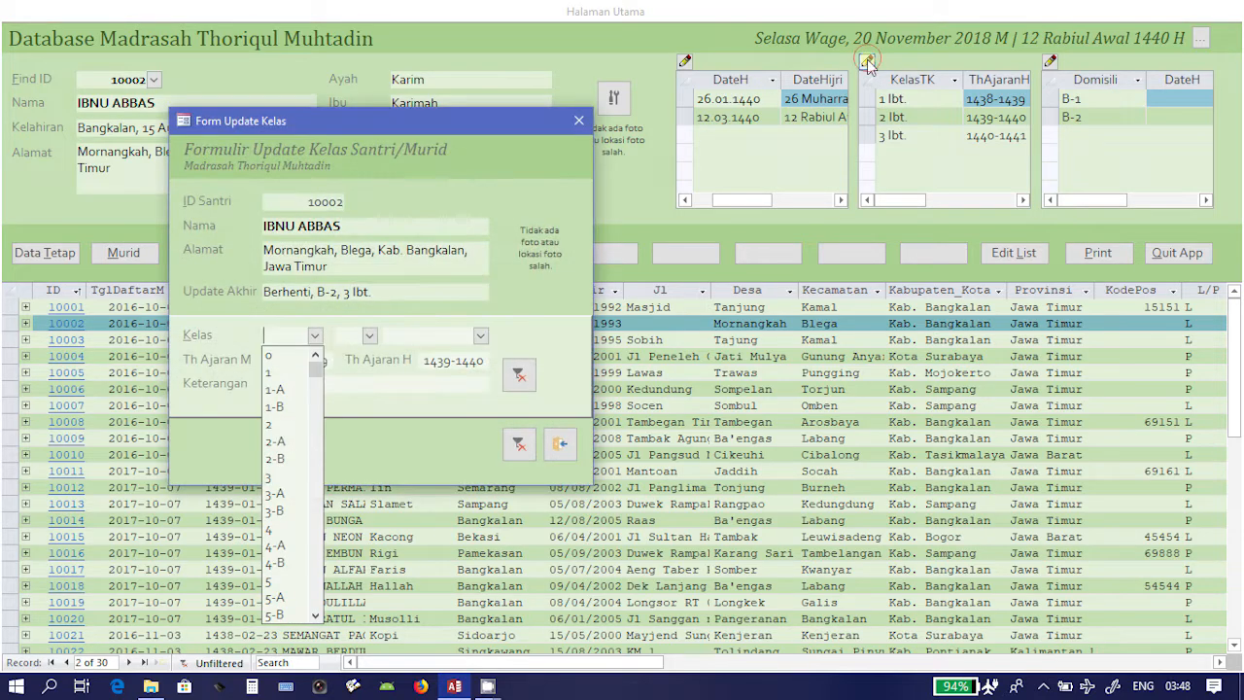
click(453, 362)
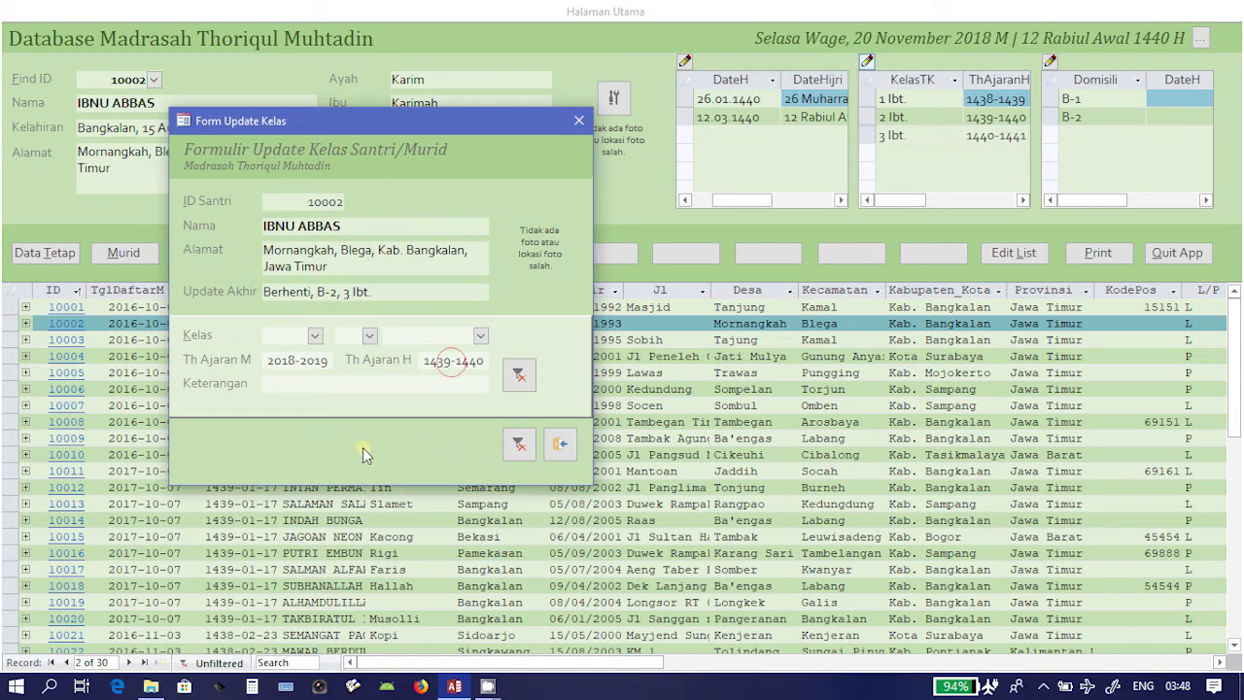
click(520, 379)
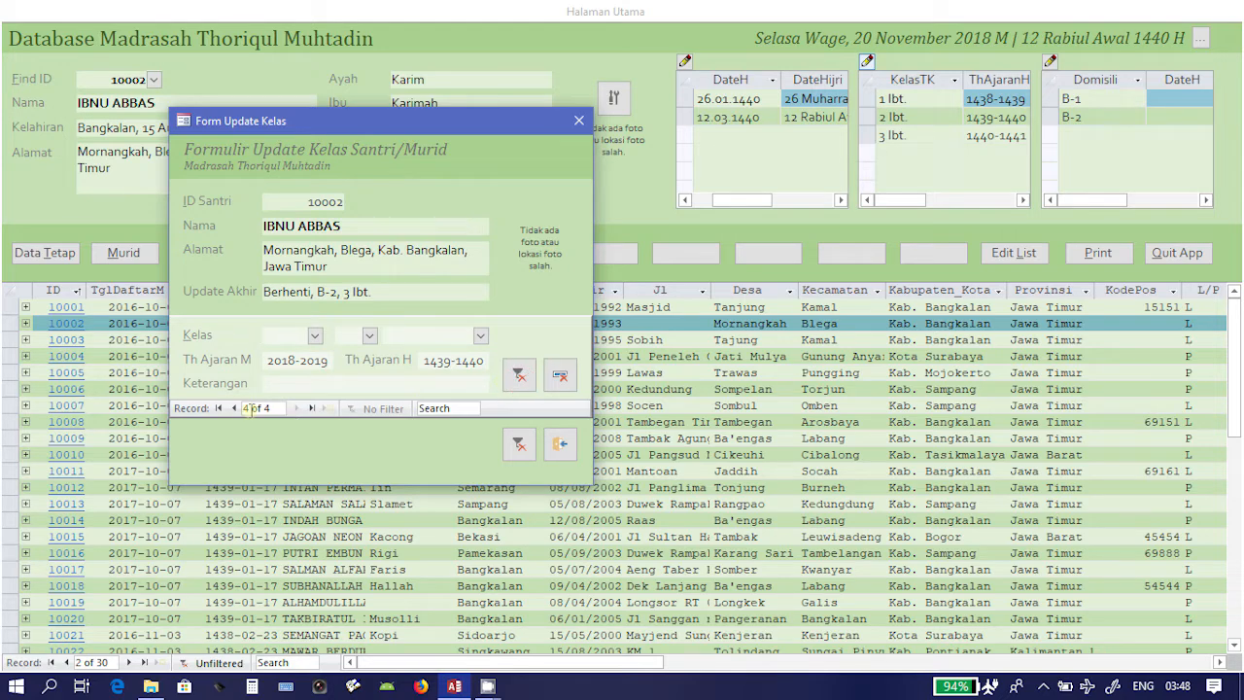
click(232, 409)
click(232, 409)
click(232, 409)
click(293, 408)
click(294, 408)
click(286, 361)
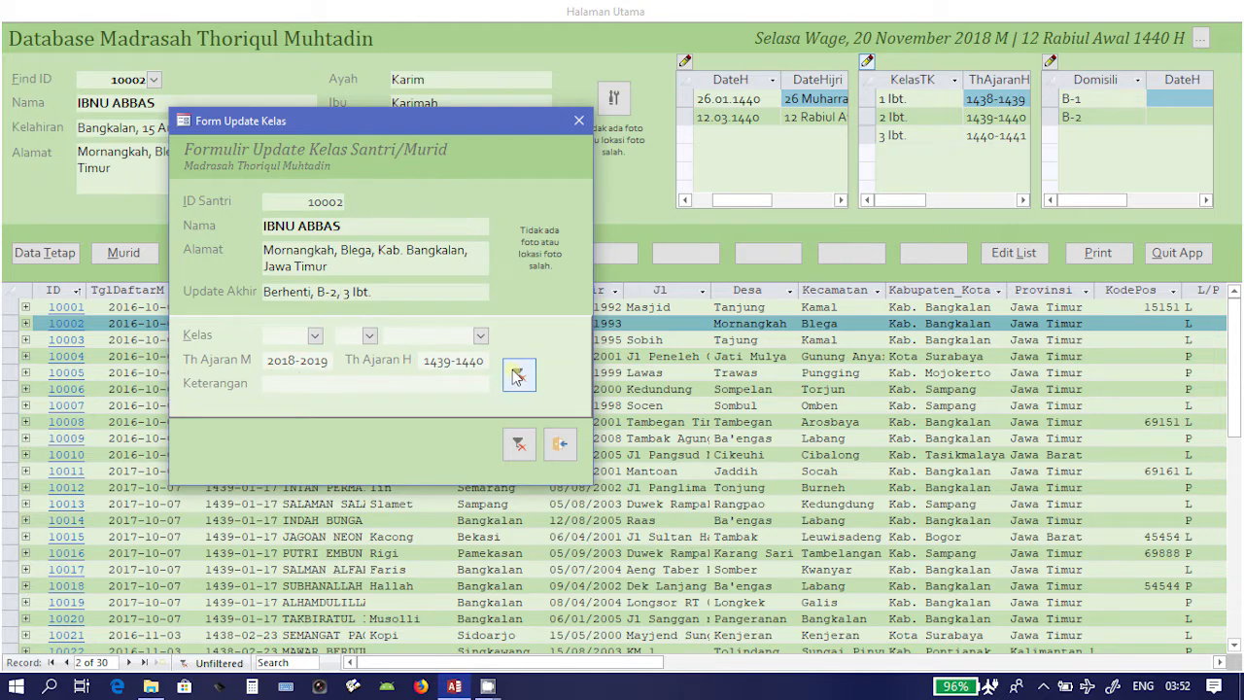
- Show all class records in the form and delete the student's class 3 Ibt. record for 1440-1441
click(517, 376)
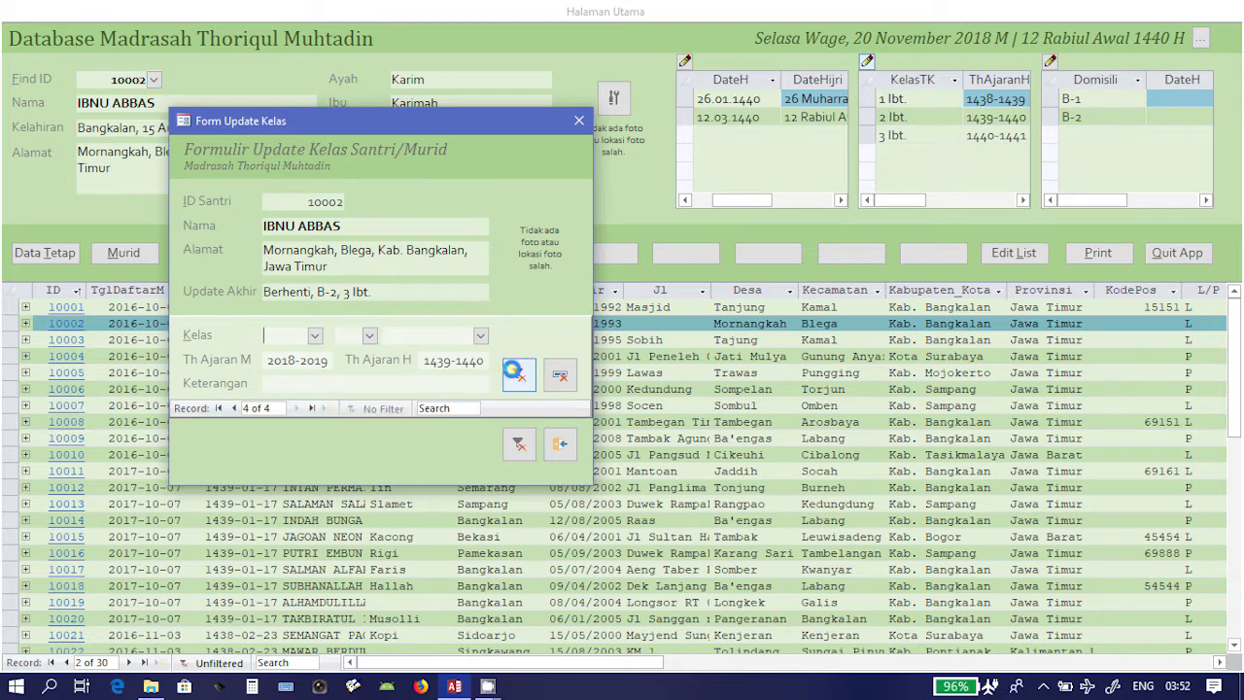
click(346, 382)
click(235, 409)
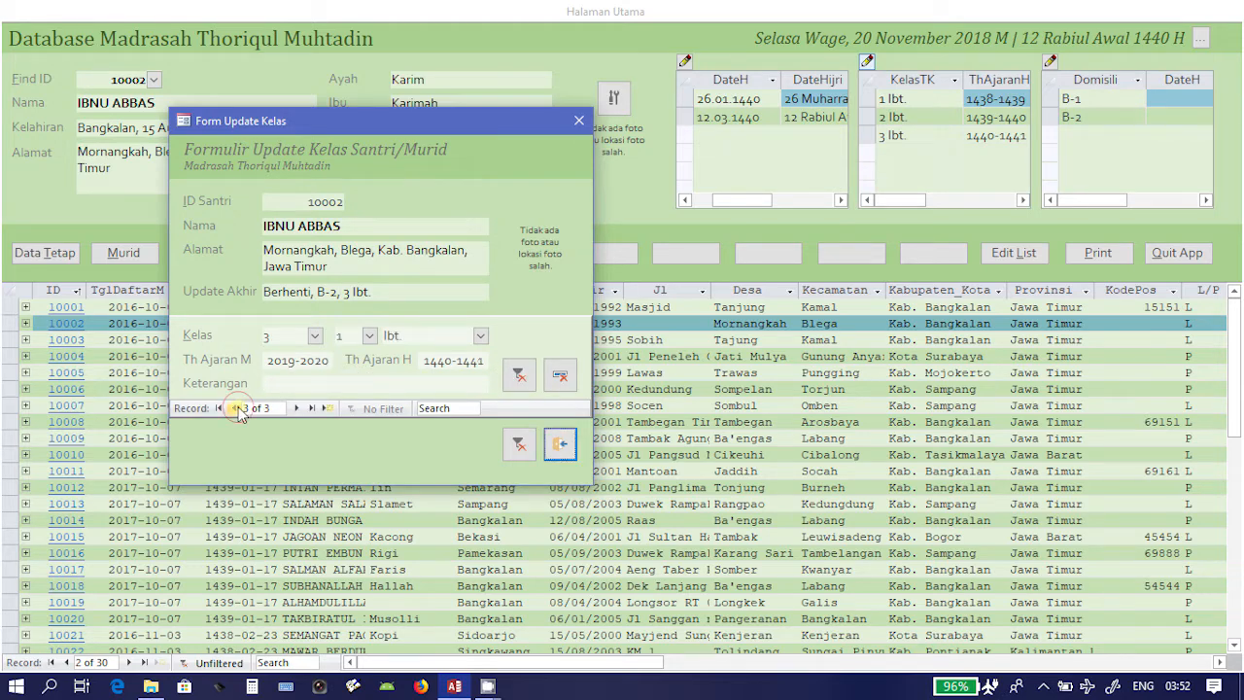
click(562, 381)
click(621, 283)
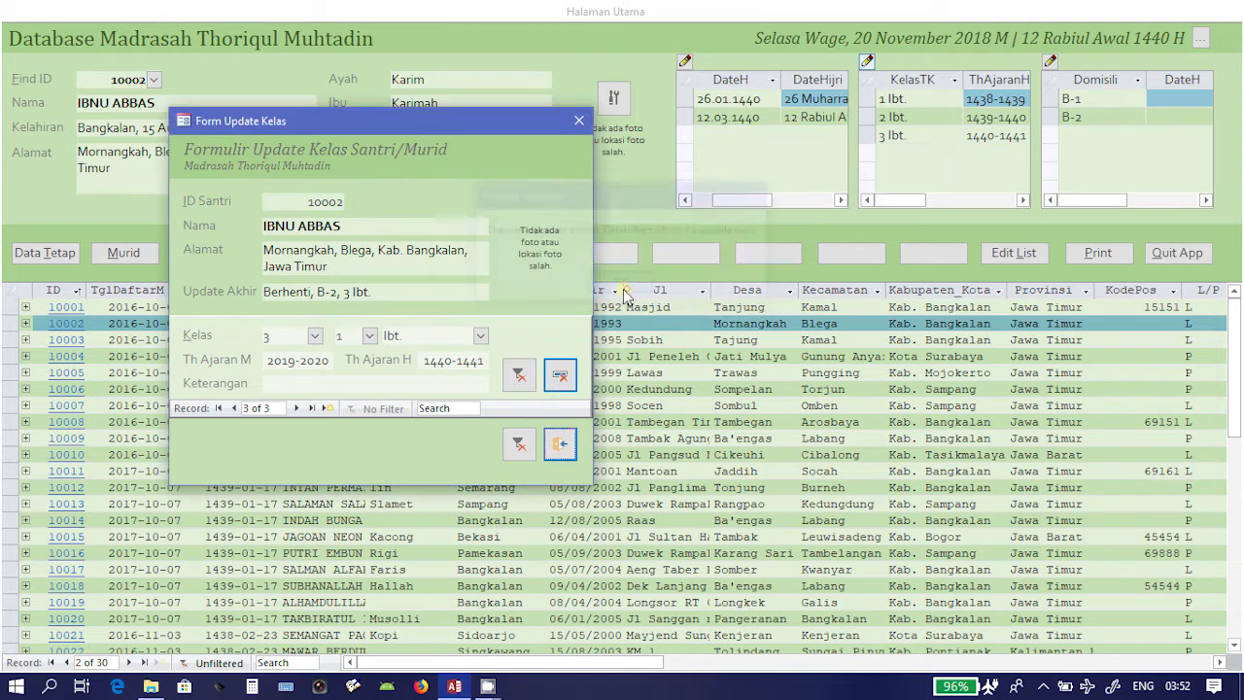
click(234, 410)
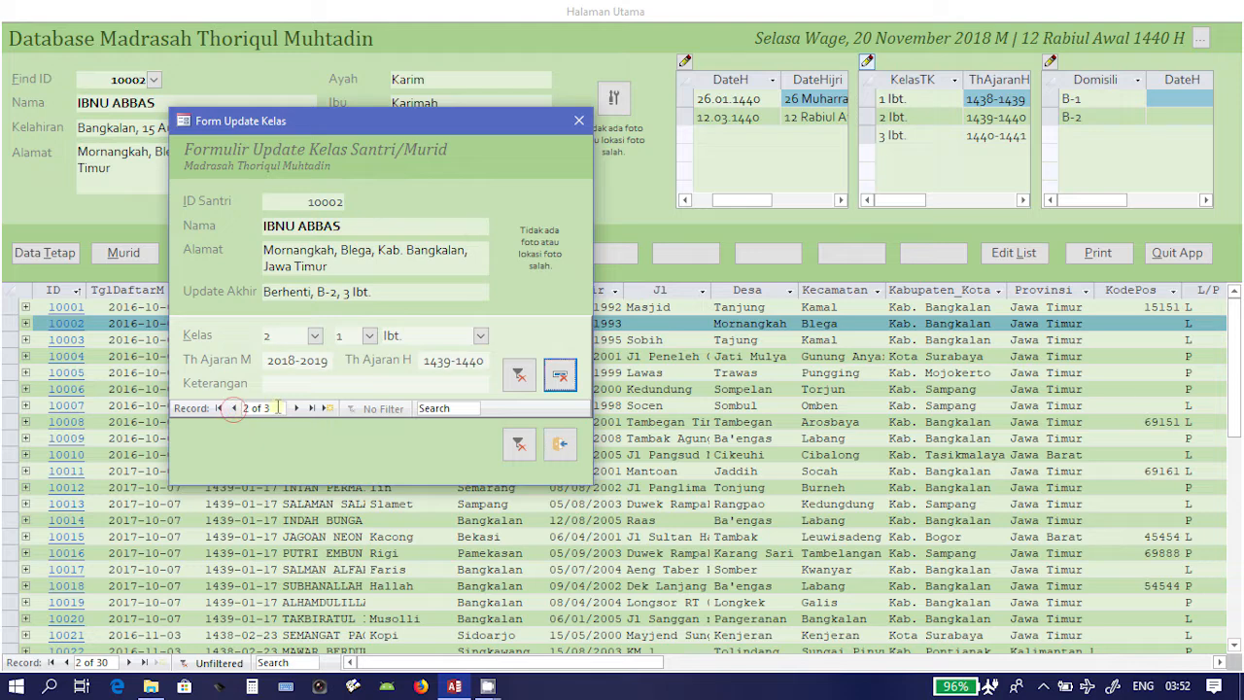
click(294, 409)
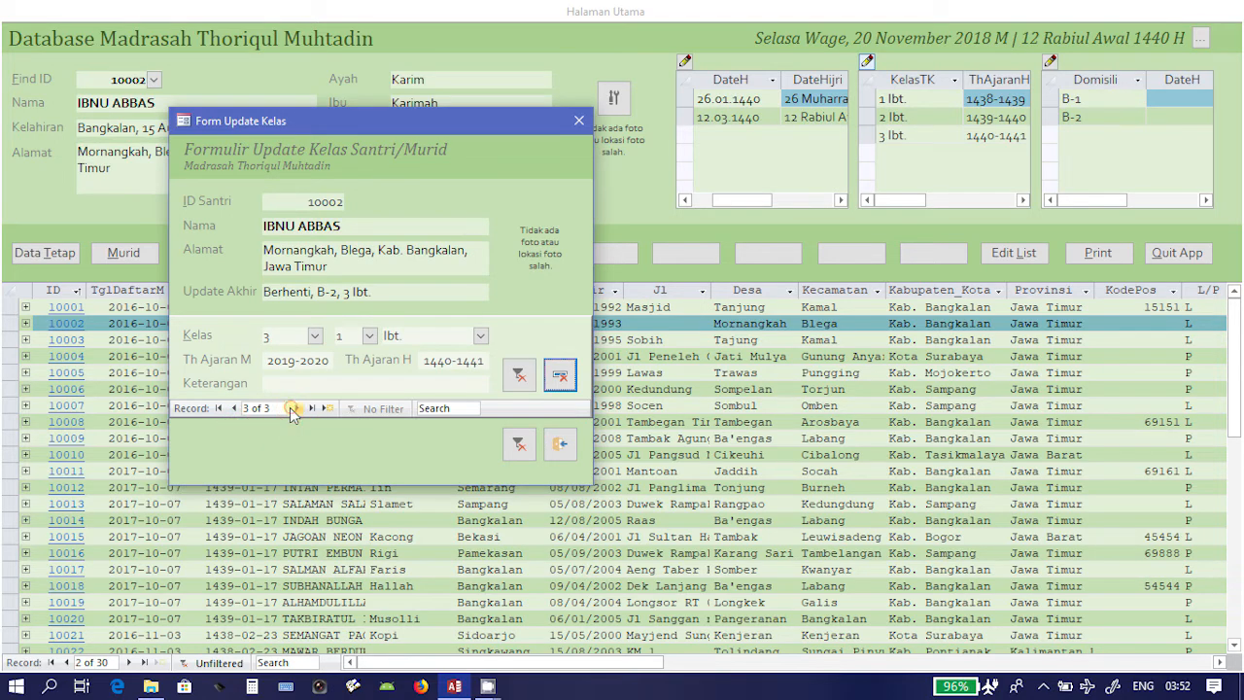
click(562, 379)
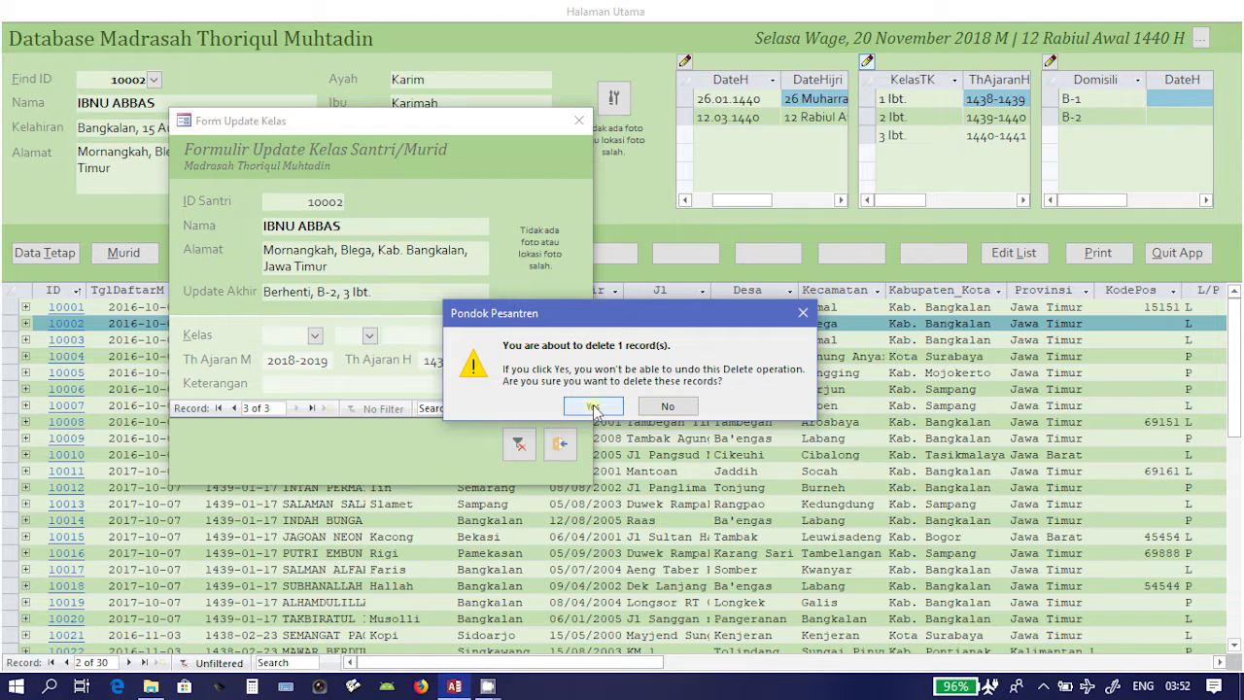
click(593, 406)
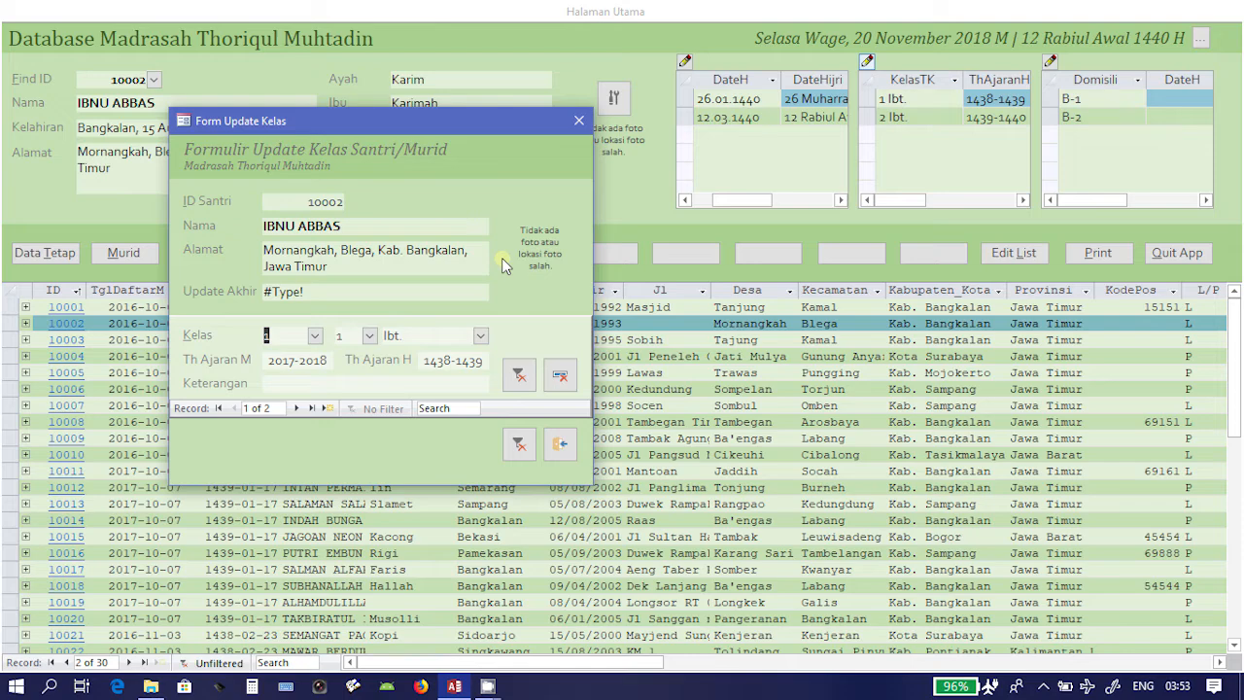
- Close the class update form and reselect the student to check the class history and Data Akhir summary
click(560, 444)
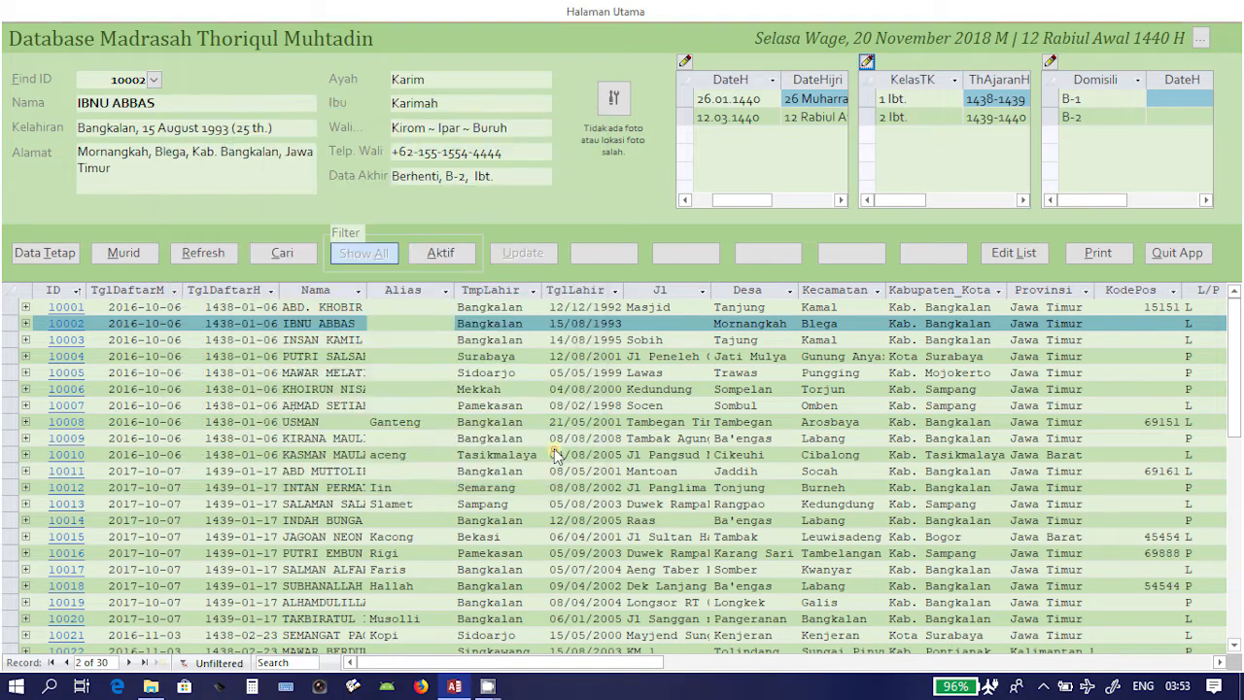
click(525, 339)
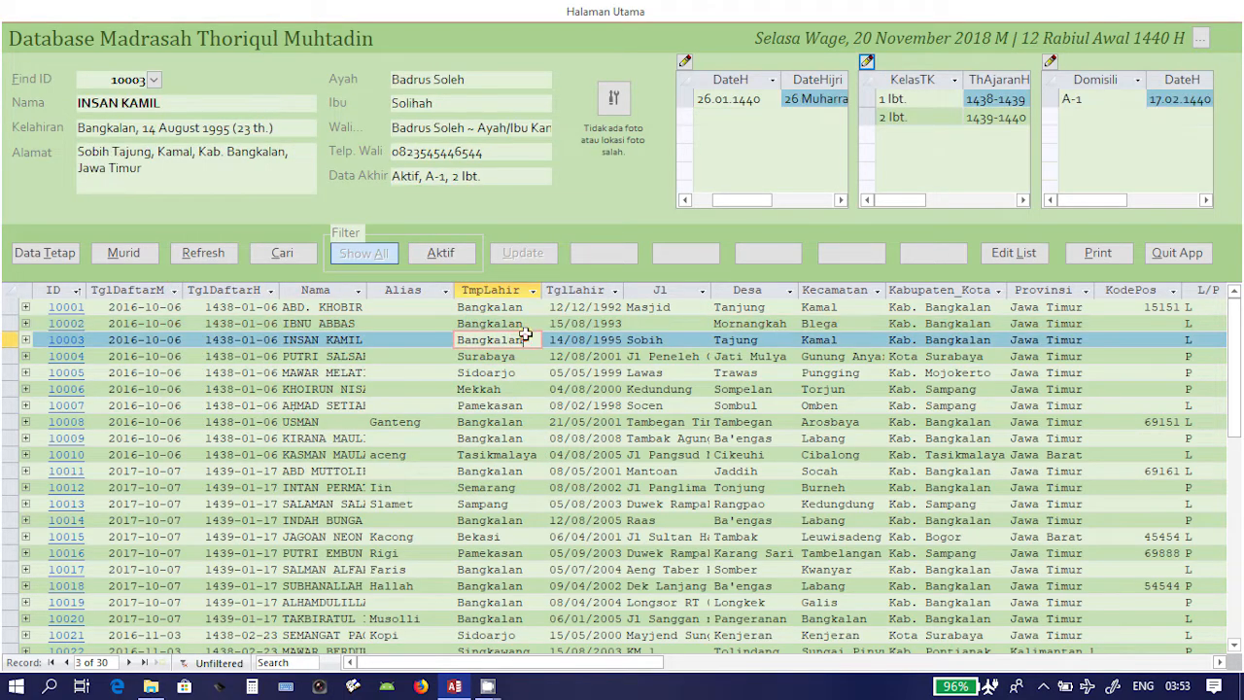
click(525, 322)
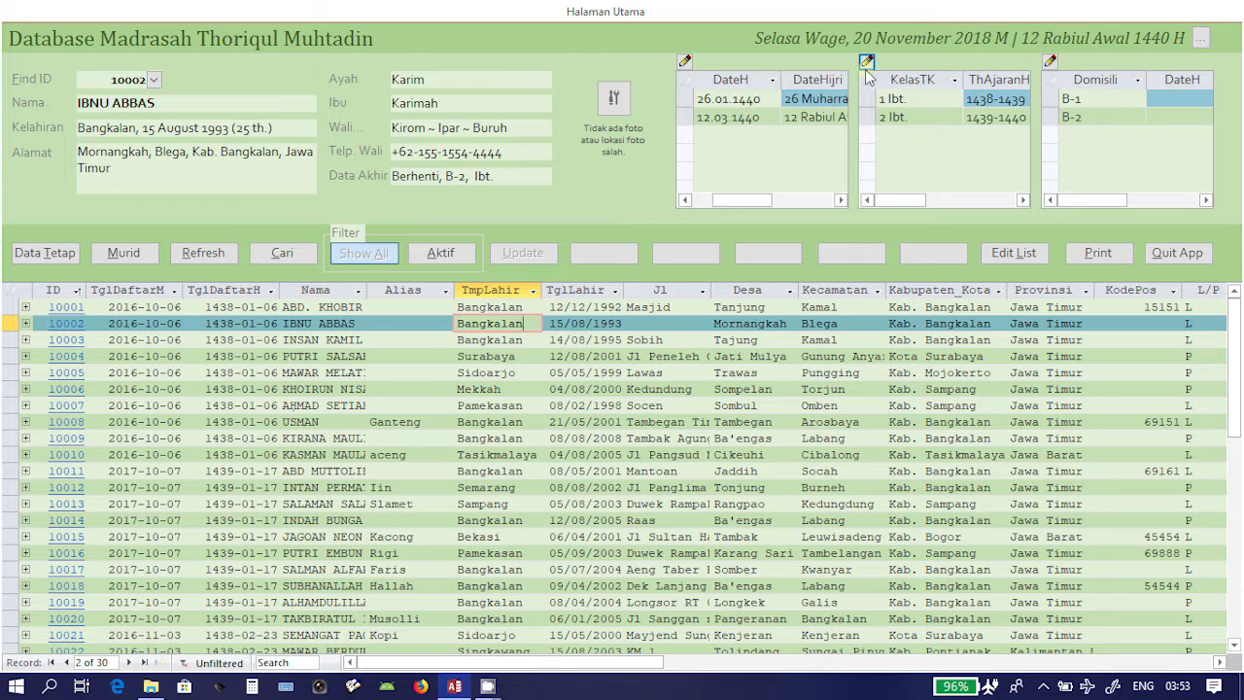
- Reopen the second-row student's class update form, show all class records and page through the 1 Ibt. and 2 Ibt. entries before closing it
click(867, 61)
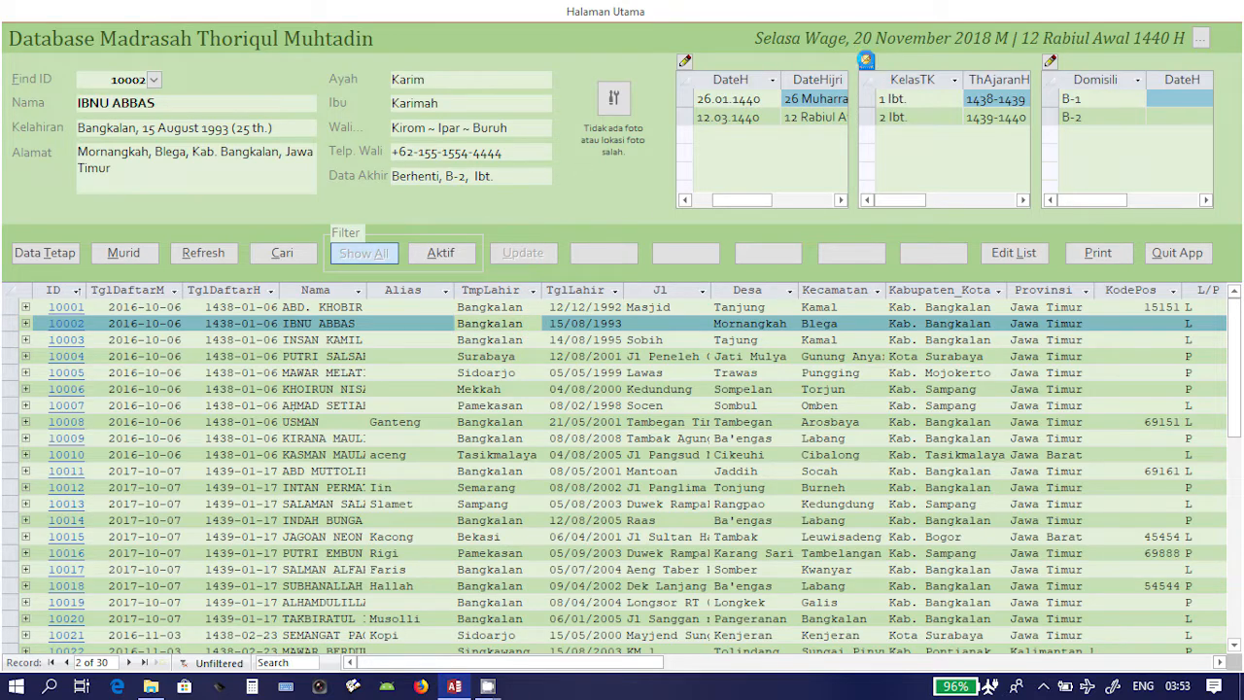
click(366, 282)
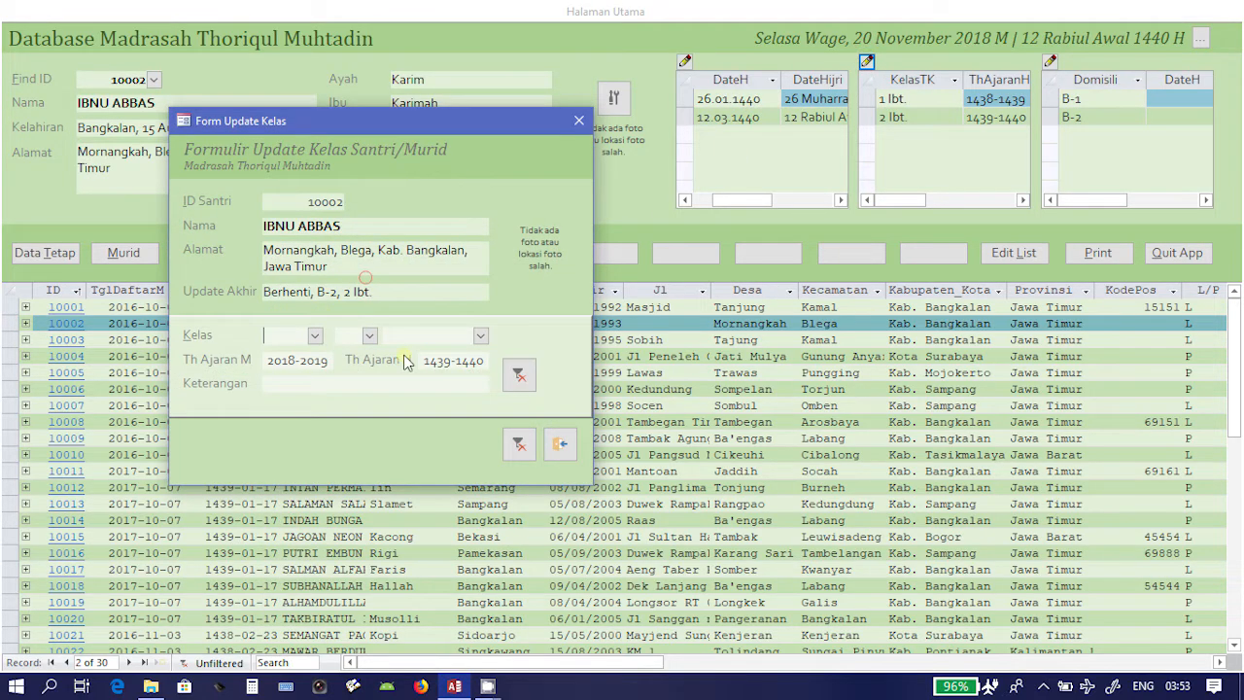
click(515, 379)
click(234, 408)
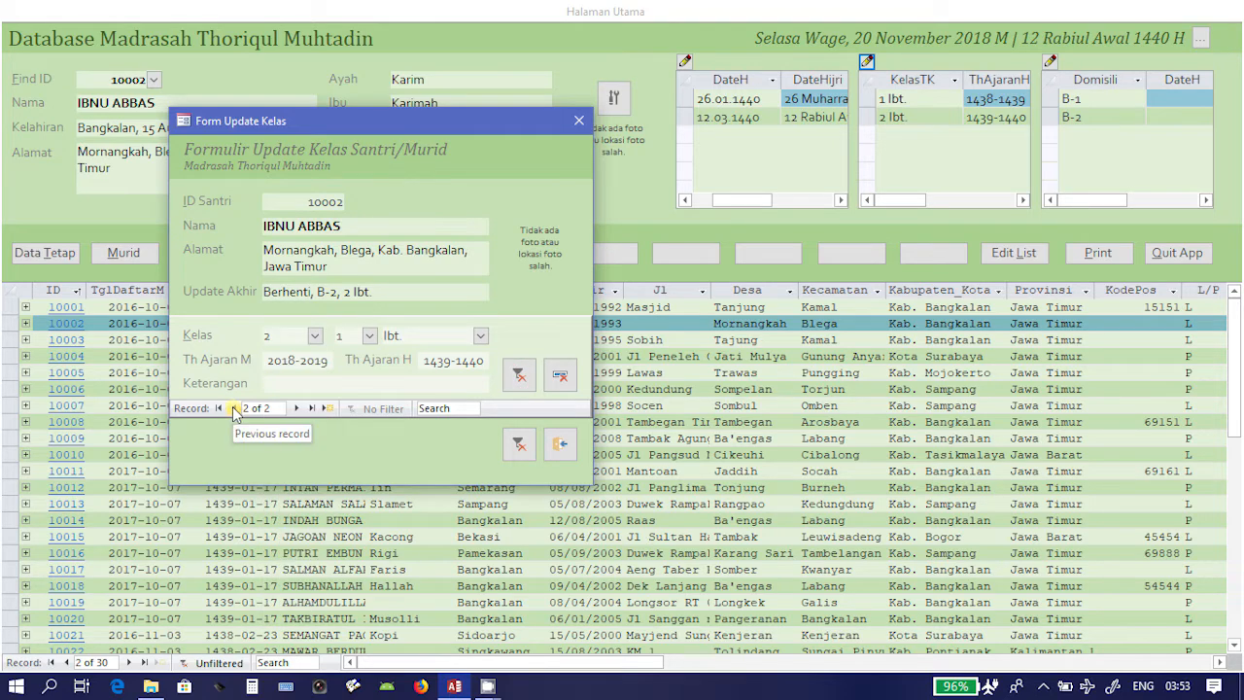
click(234, 409)
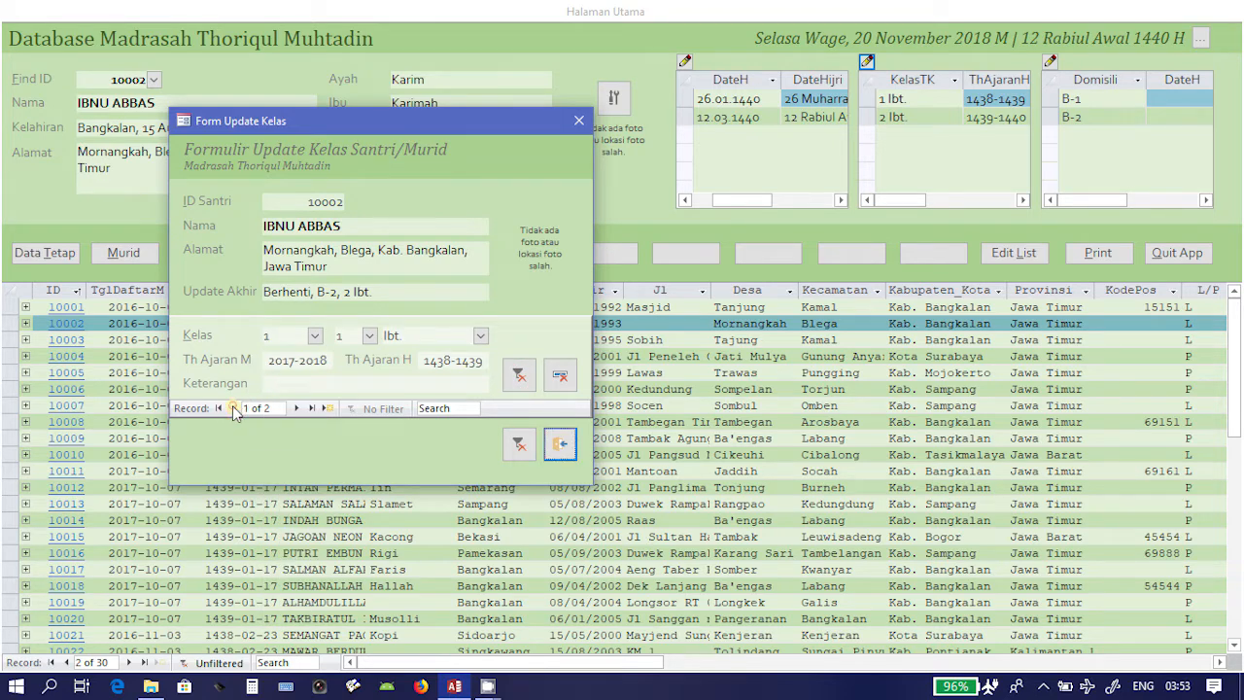
click(295, 409)
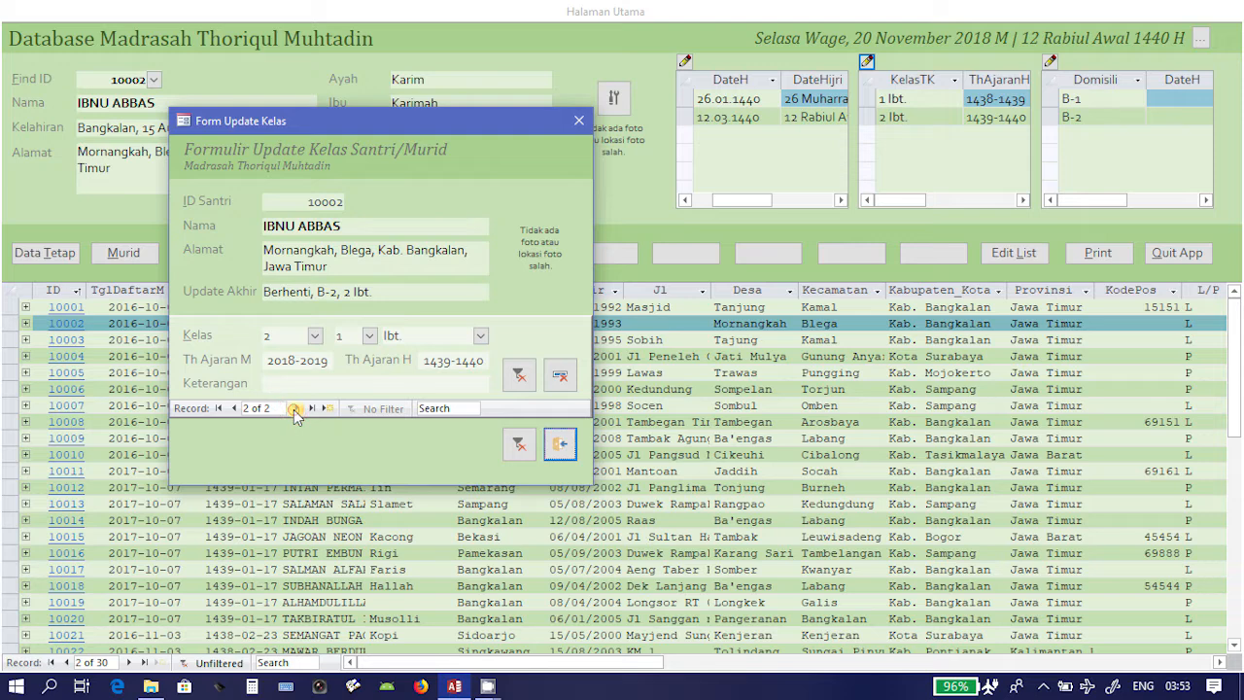
click(309, 382)
click(274, 360)
click(577, 121)
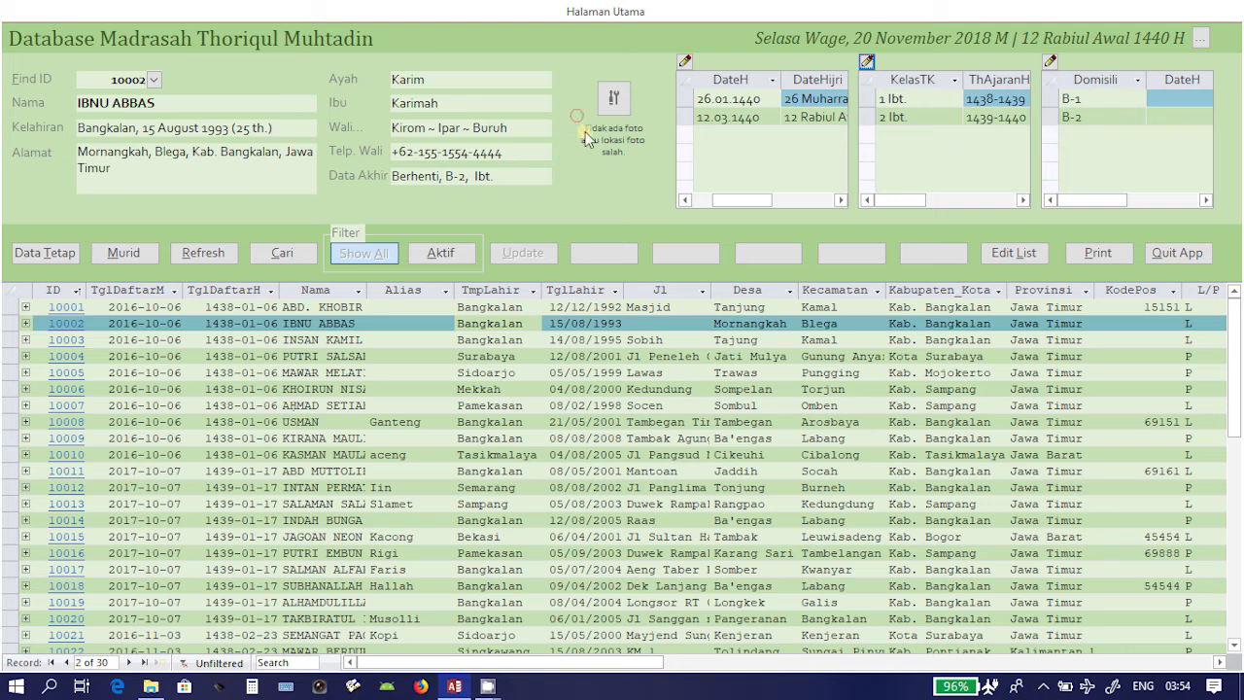
- Check the student's KelasTK history rows and compare the Data Akhir summaries of the first three students
click(924, 97)
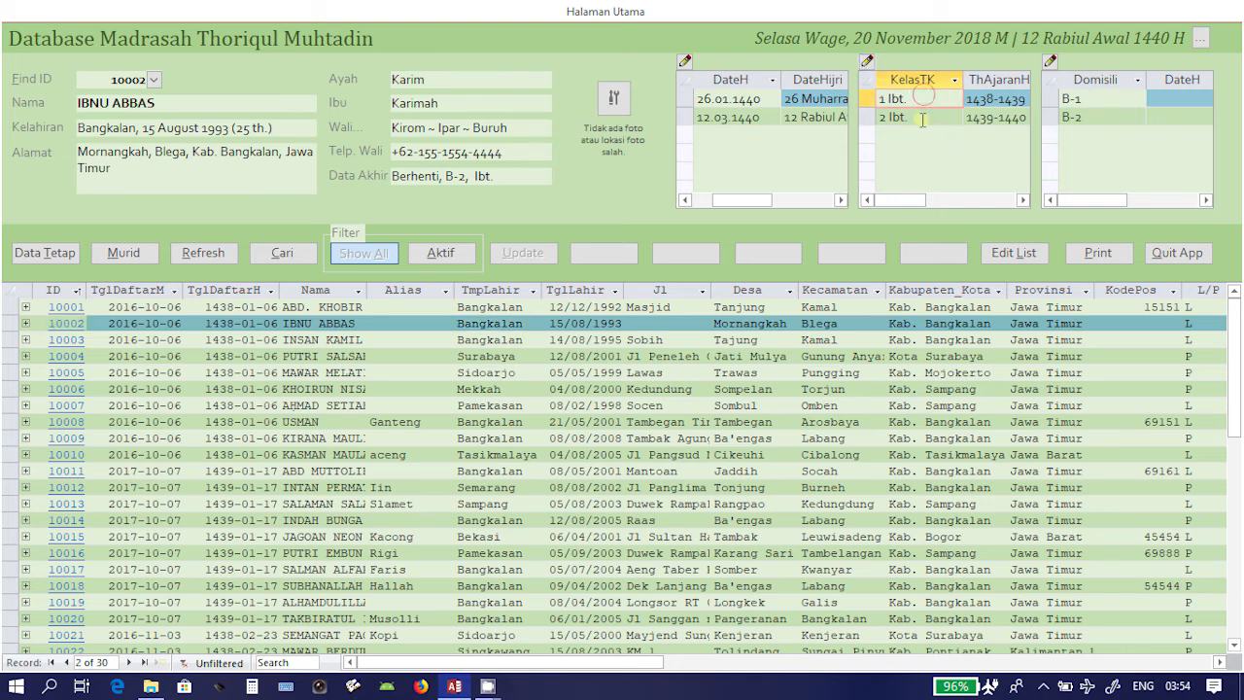
click(926, 114)
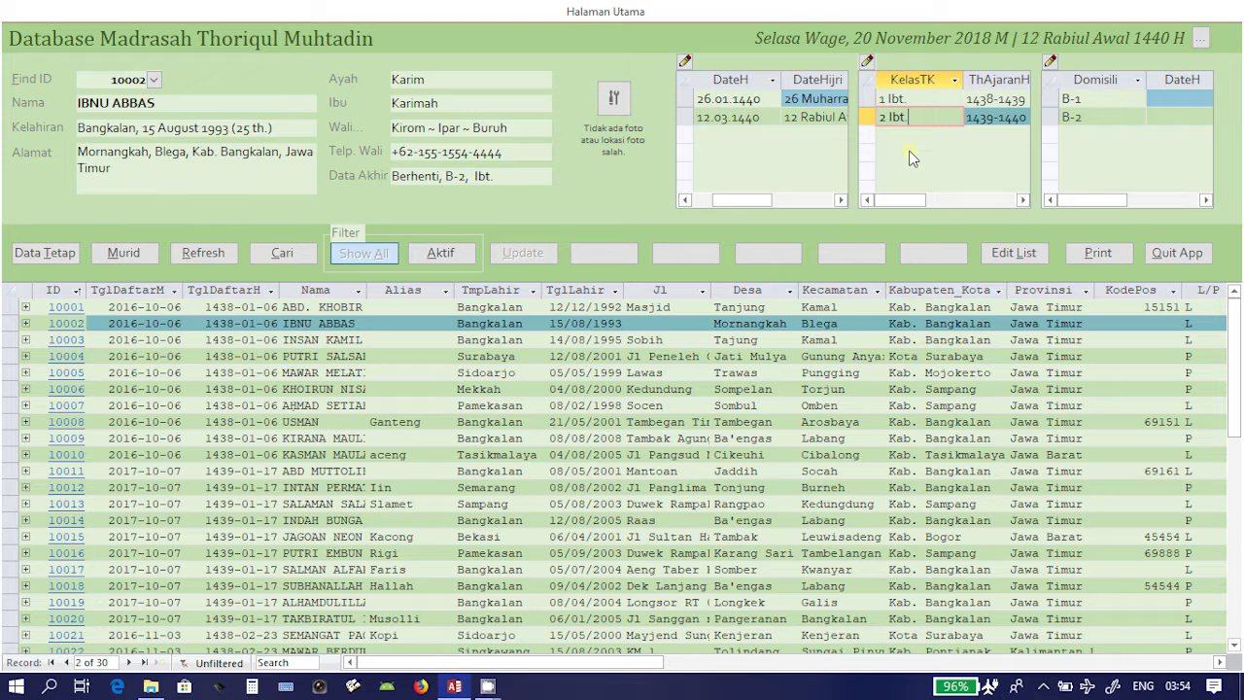
click(436, 340)
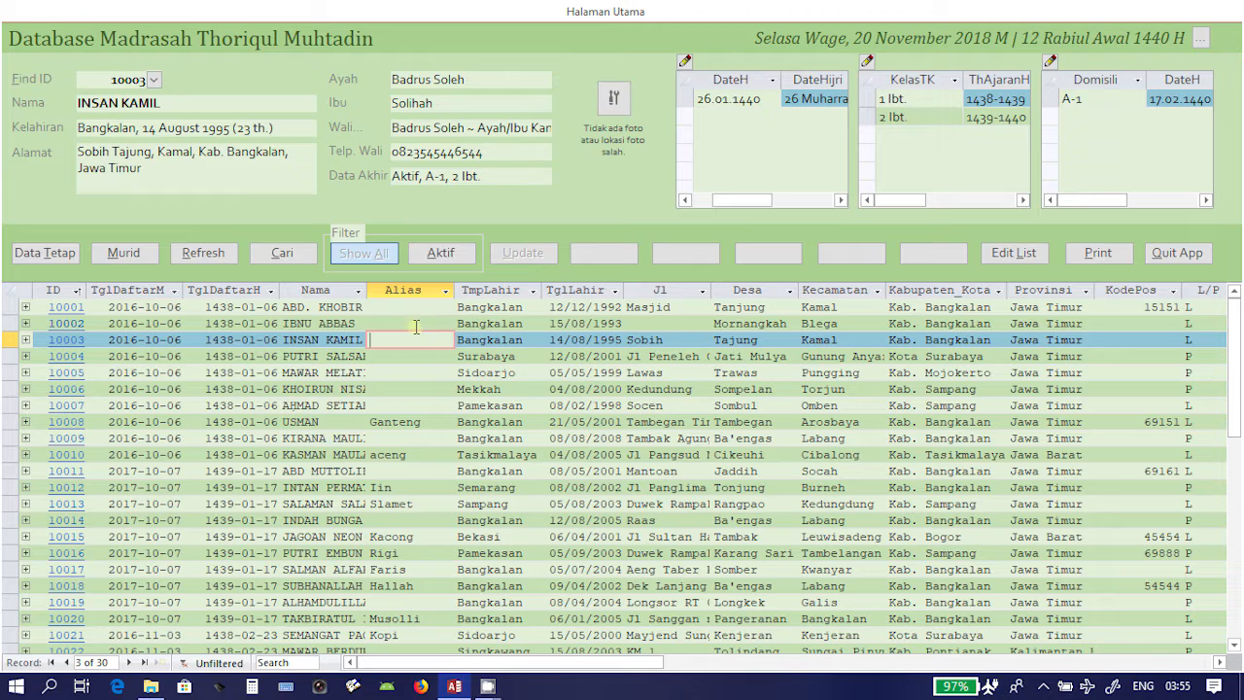
click(412, 324)
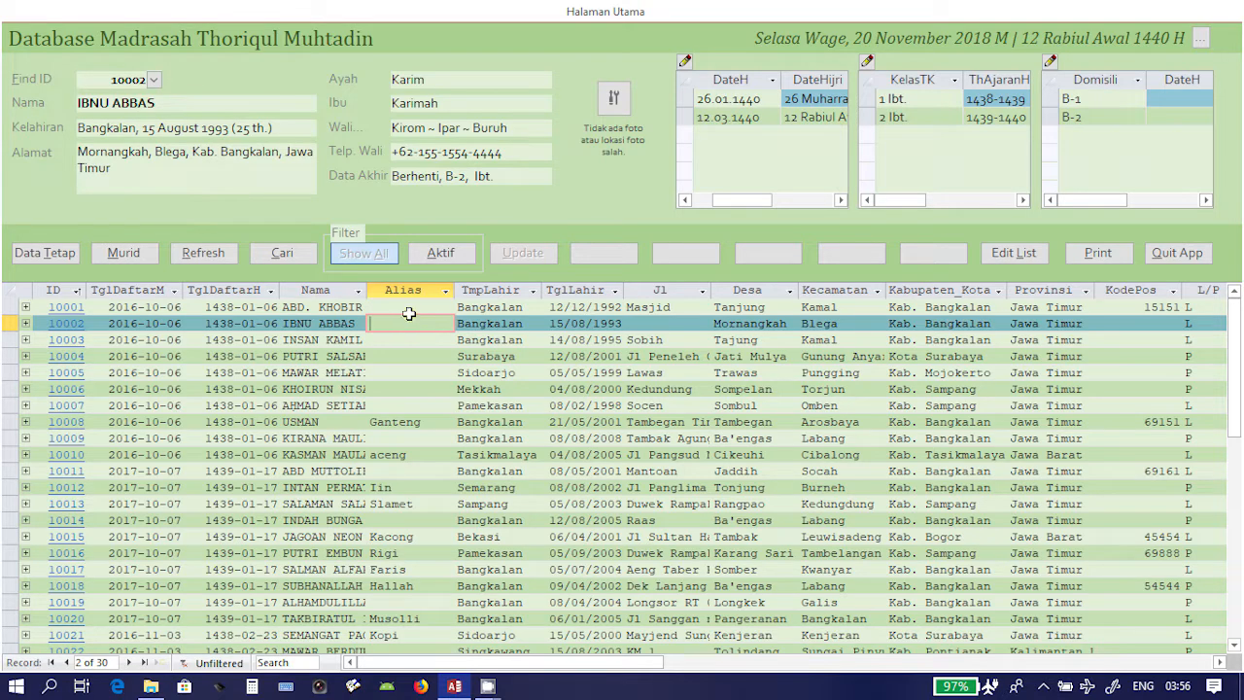
click(415, 307)
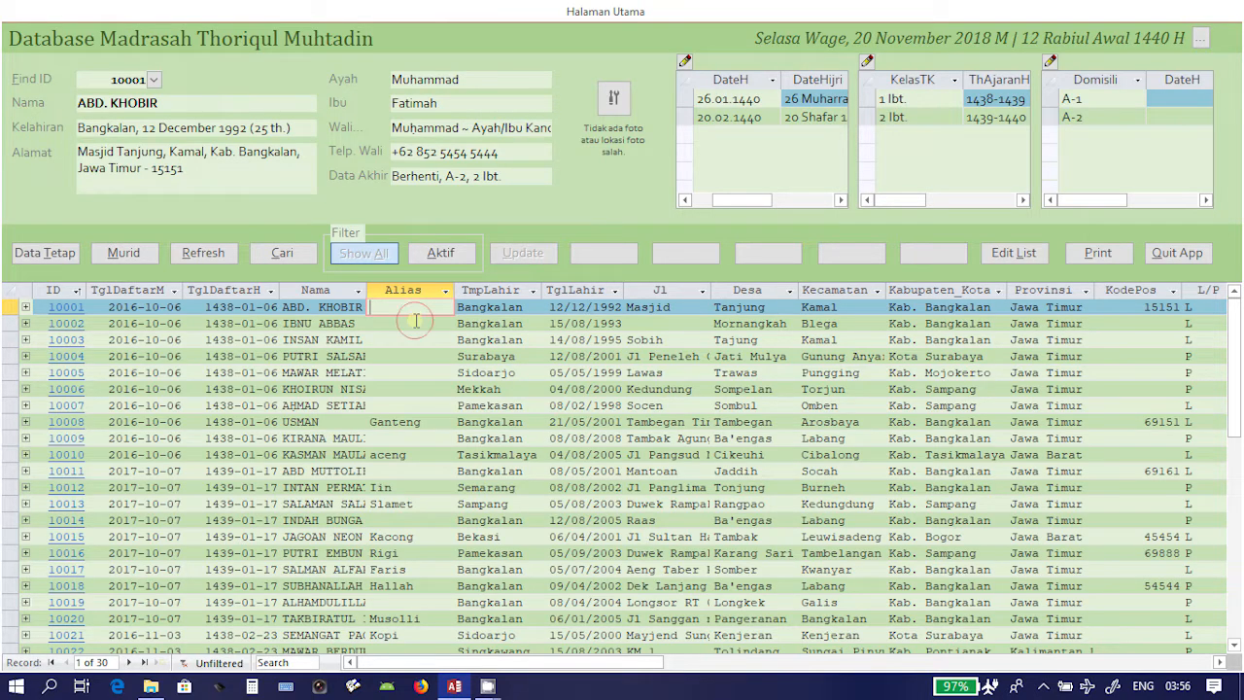
click(415, 324)
click(415, 340)
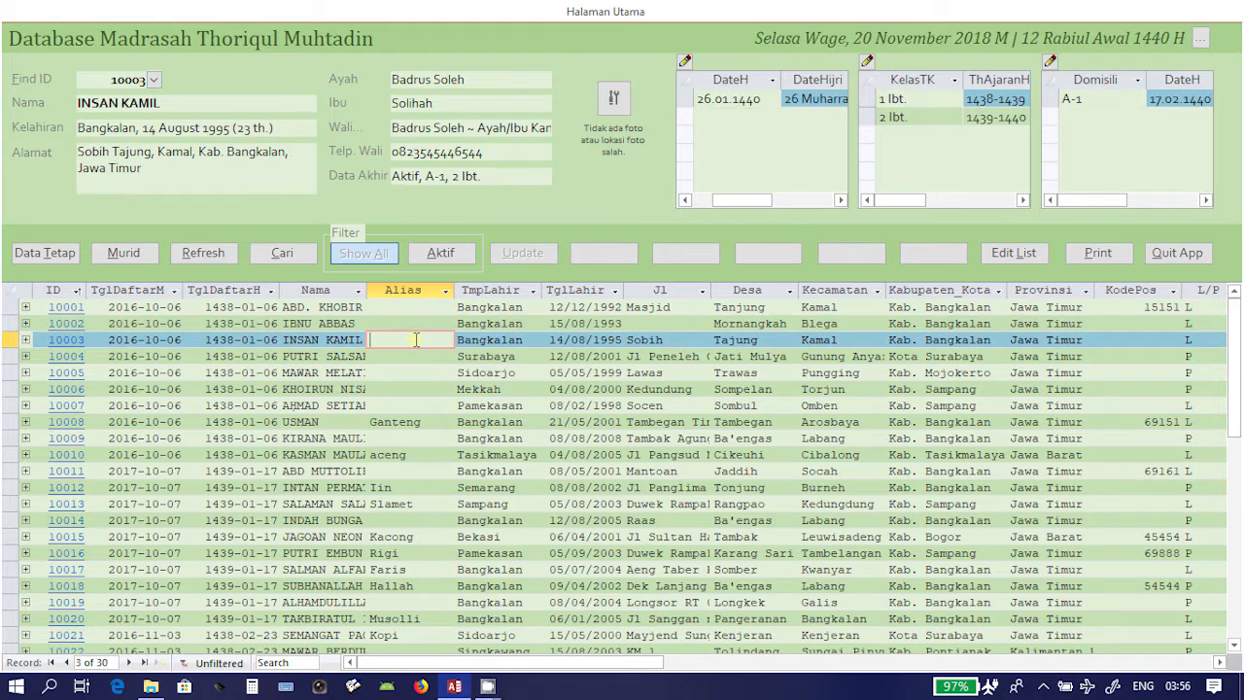
- View and close the third student's permanent data form, and open the same form for the fourth student by the ID link
click(38, 255)
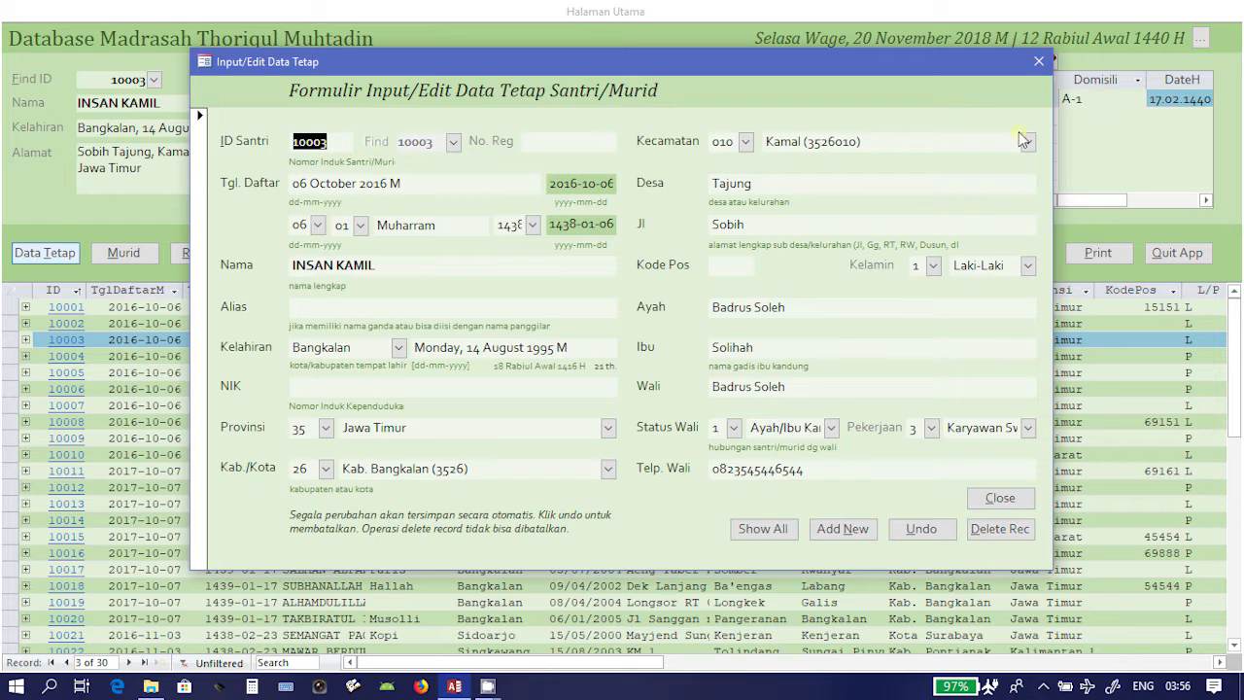
click(1037, 61)
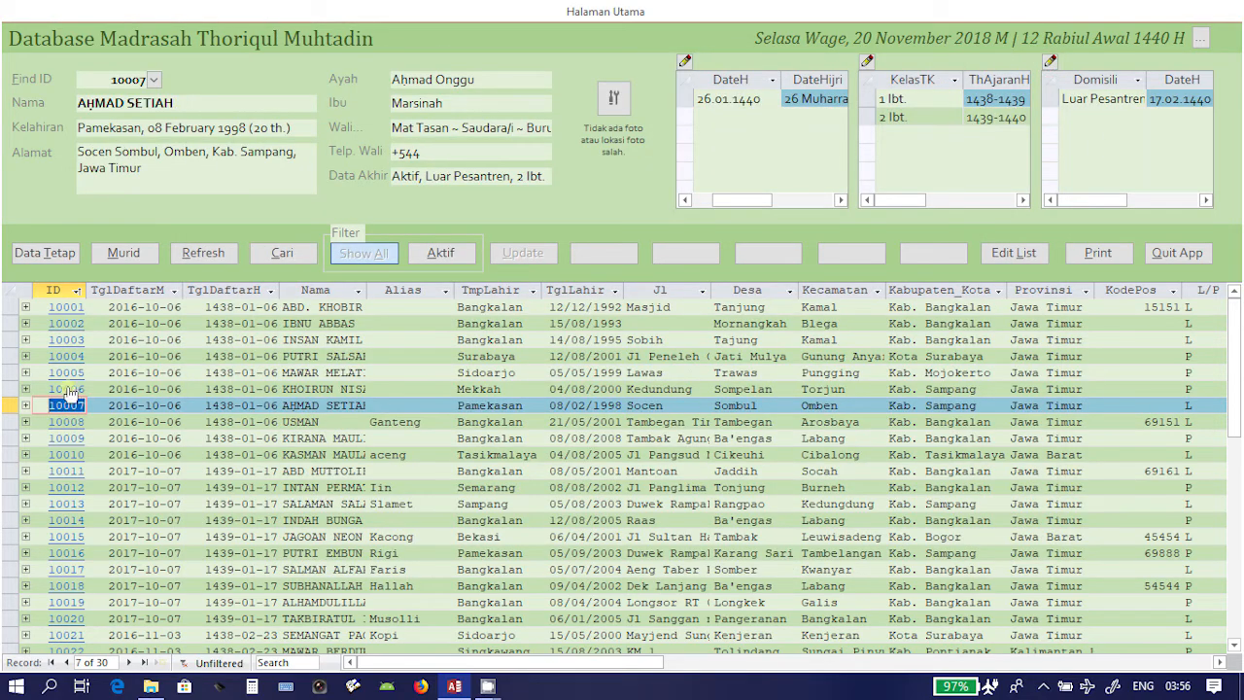
click(71, 357)
click(71, 357)
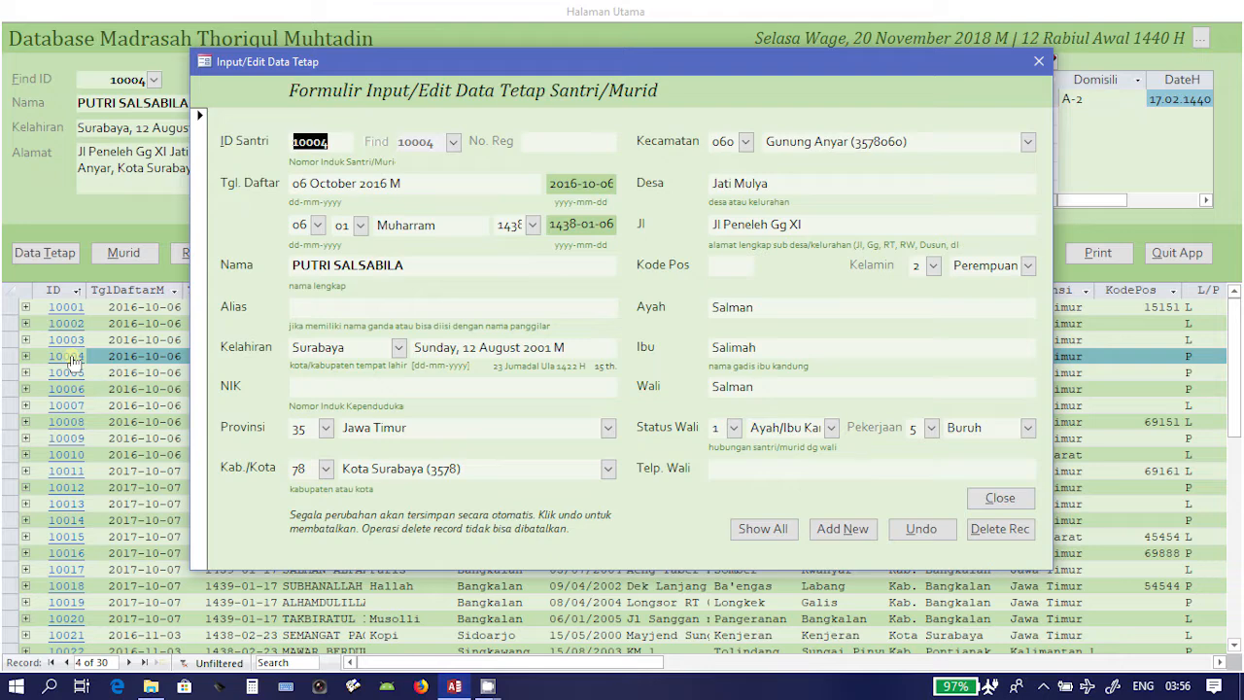
- Show all student records in the permanent data form and page back two records from the last one
click(777, 531)
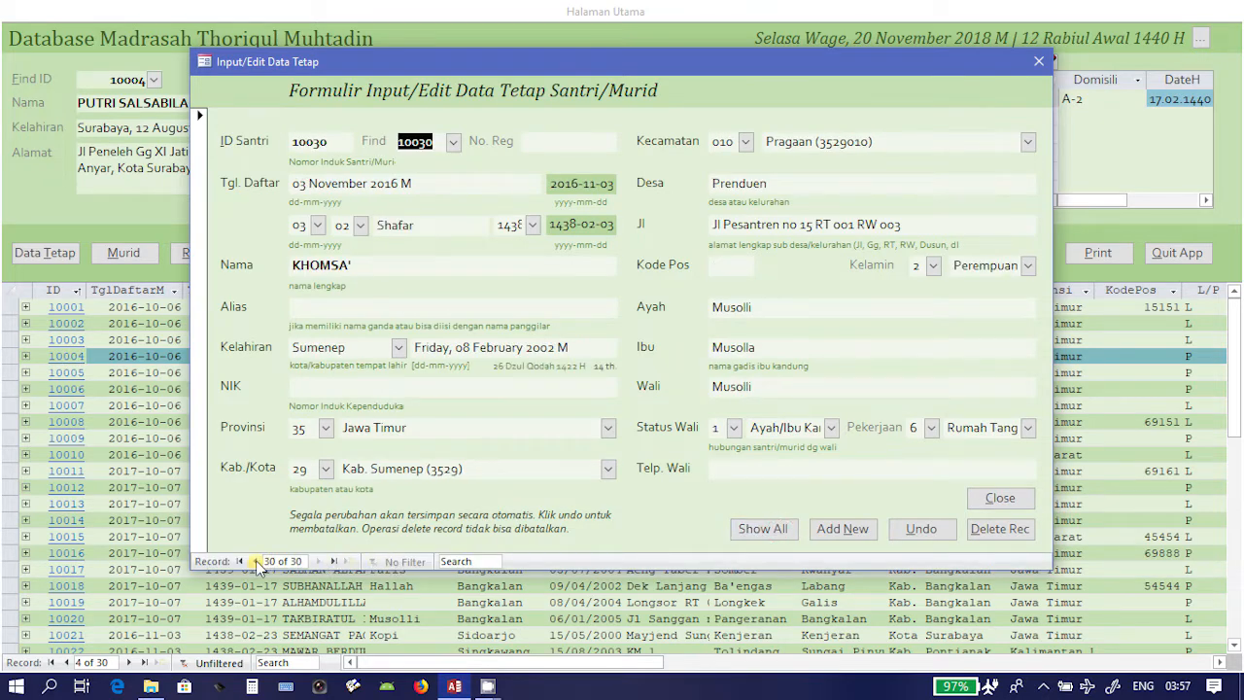
click(254, 561)
click(255, 561)
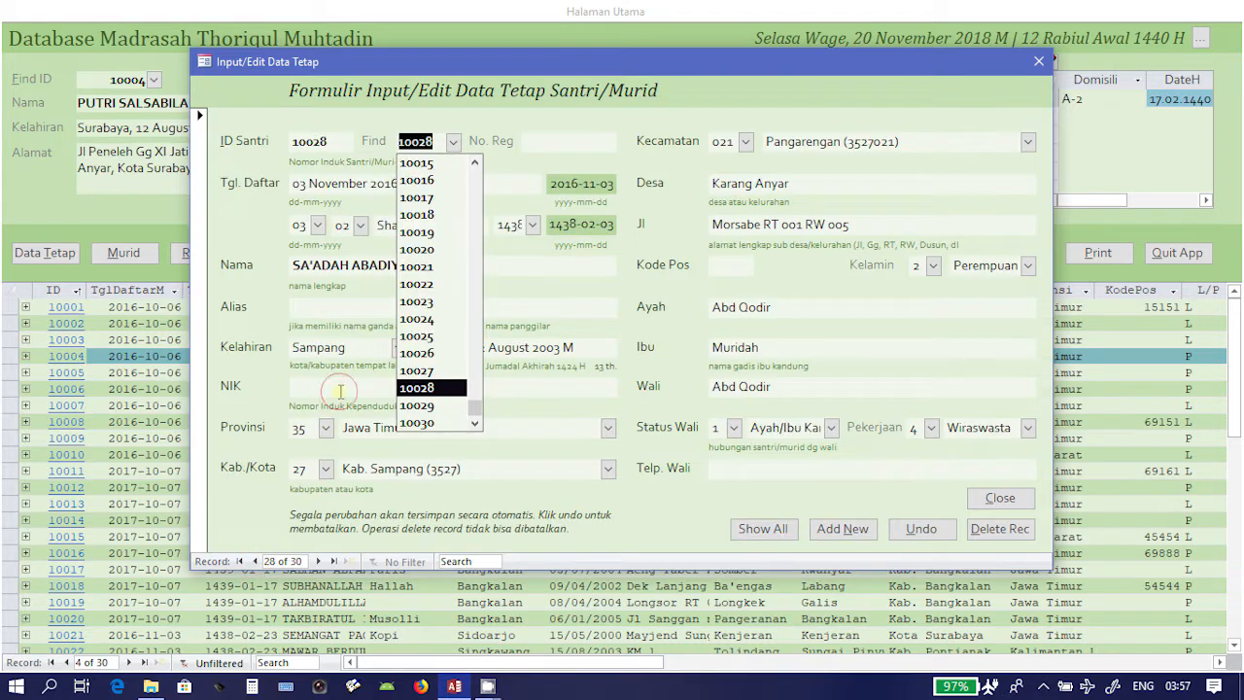
click(335, 387)
- Browse back to the 22nd student record and try to delete it, declining the cascading delete confirmation
click(254, 561)
click(254, 561)
click(254, 561)
click(255, 561)
click(255, 561)
click(255, 561)
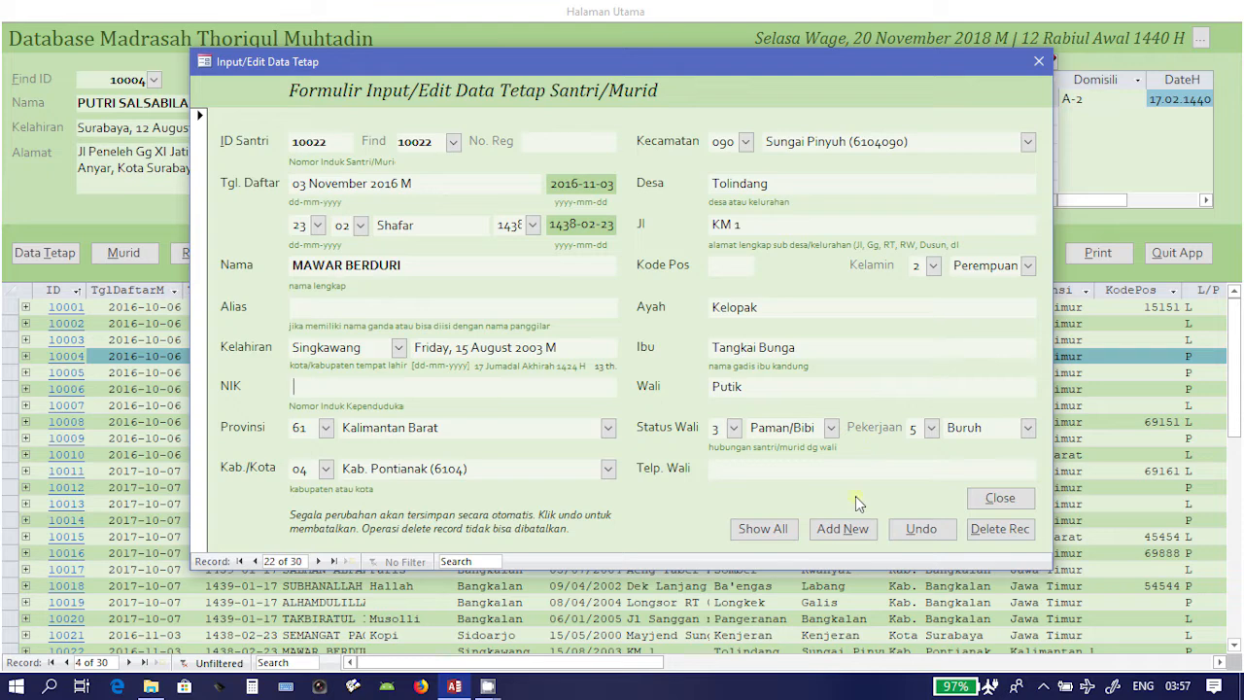
click(993, 532)
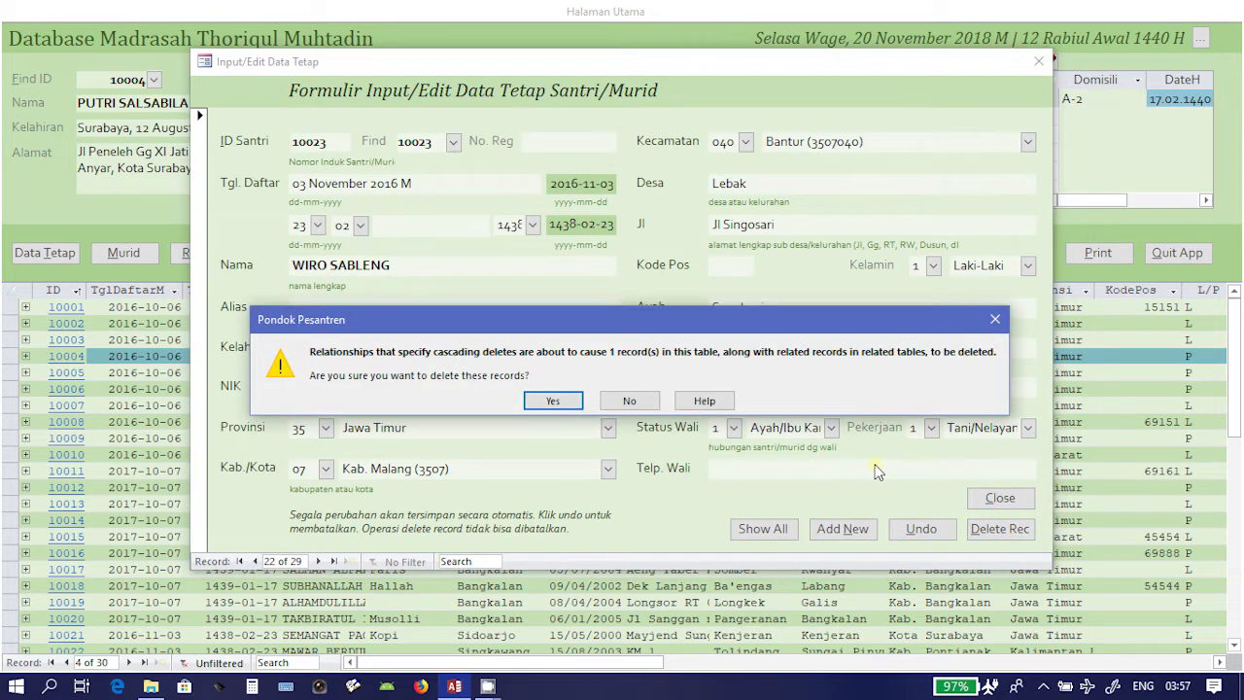
click(629, 401)
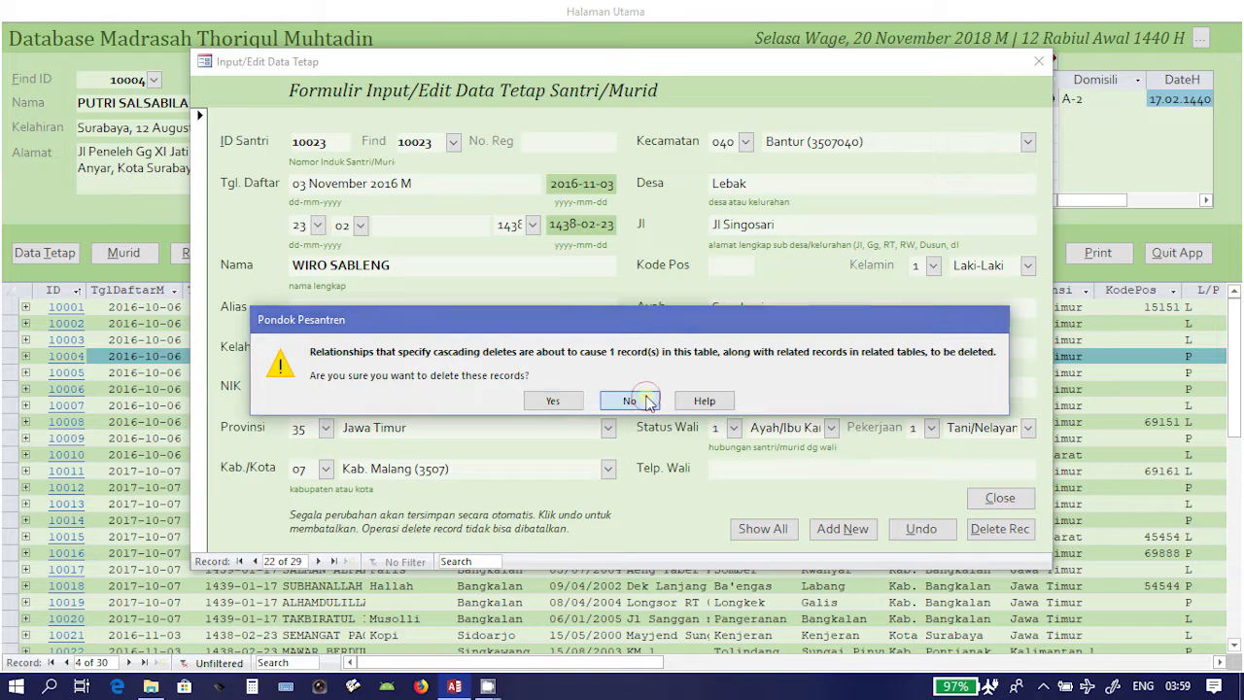
- Add a new student record, keep the registration date 20 November 2018 (12 Rabiul Awal 1440), and enter the student's name
click(842, 530)
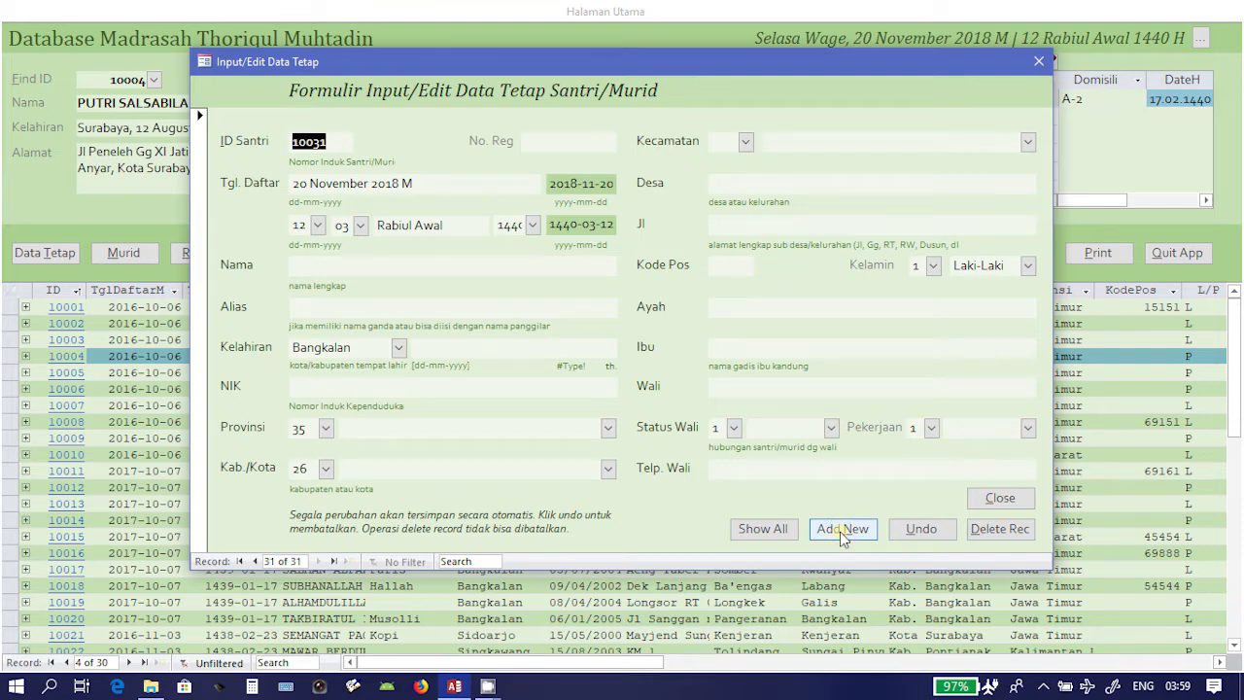
key(Tab)
key(Tab)
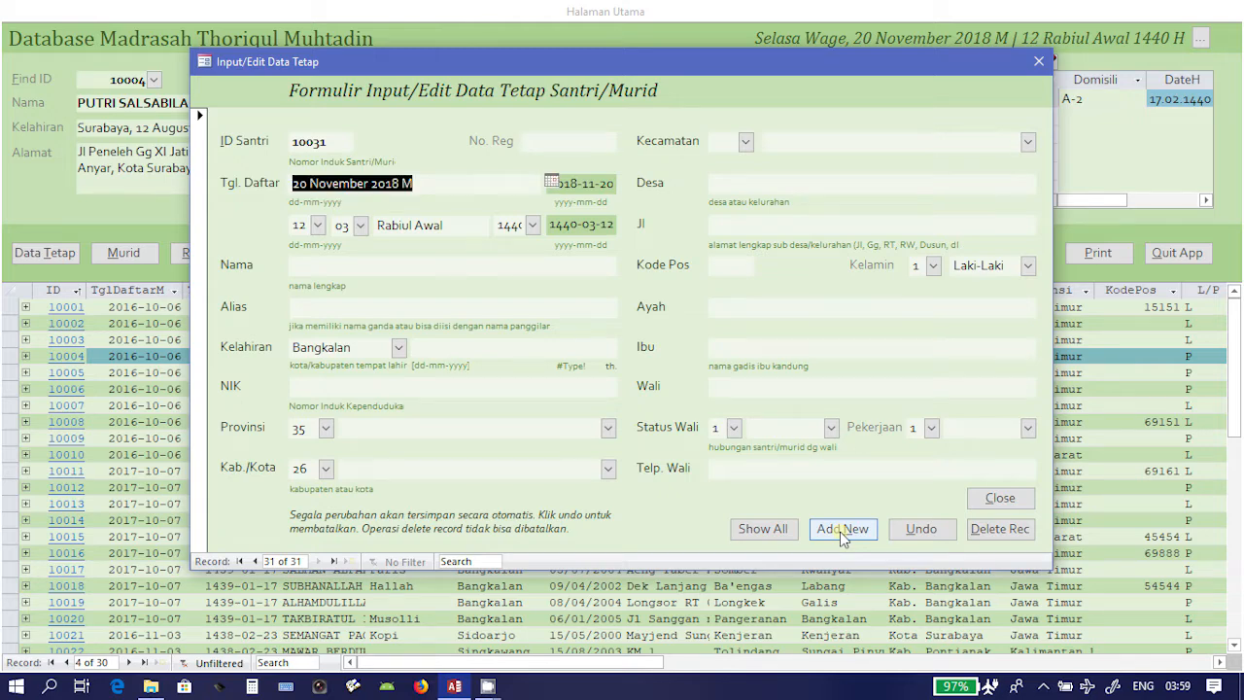
key(Tab)
key(Tab)
key(Tab)
key(Tab)
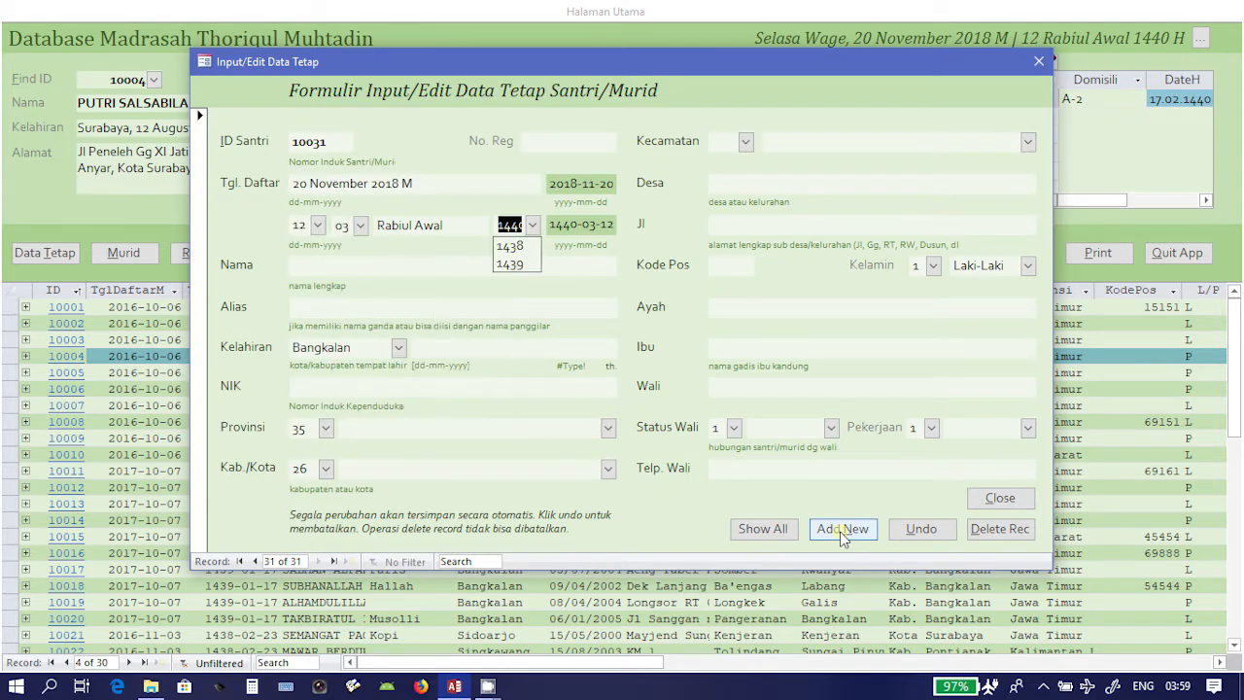
text(Abdullah)
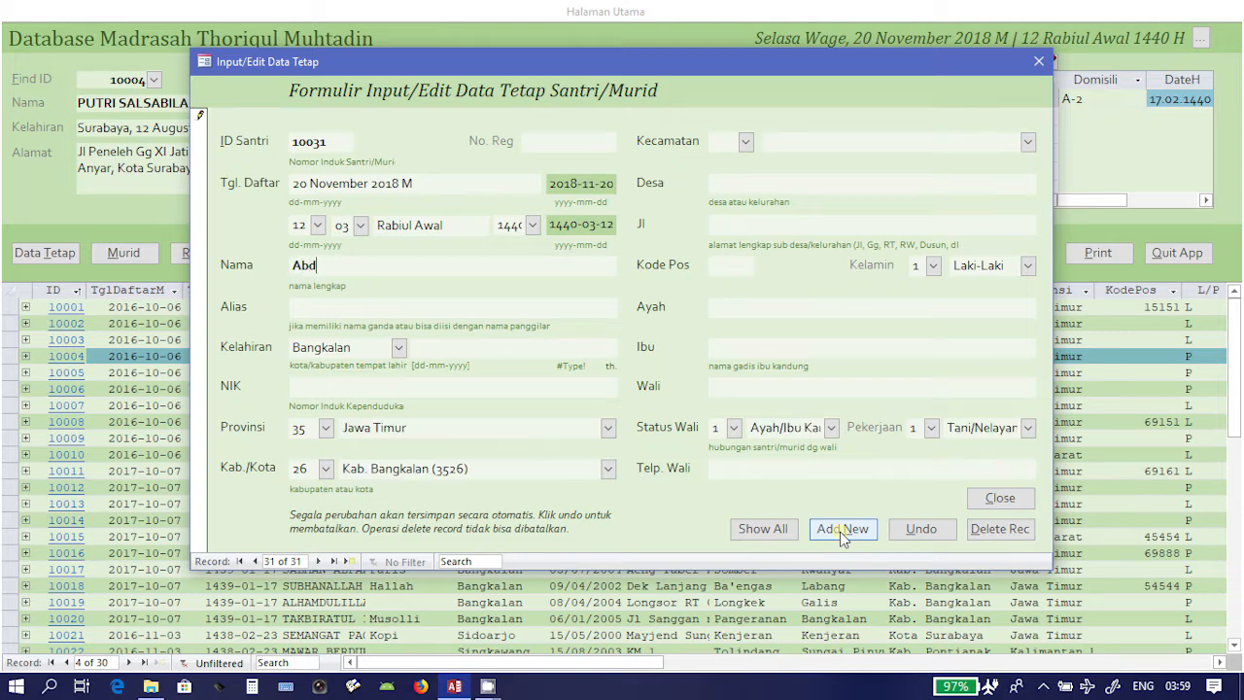
key(Tab)
- Leave the alias blank, keep Bangkalan as the birthplace and enter the student's date of birth
key(Tab)
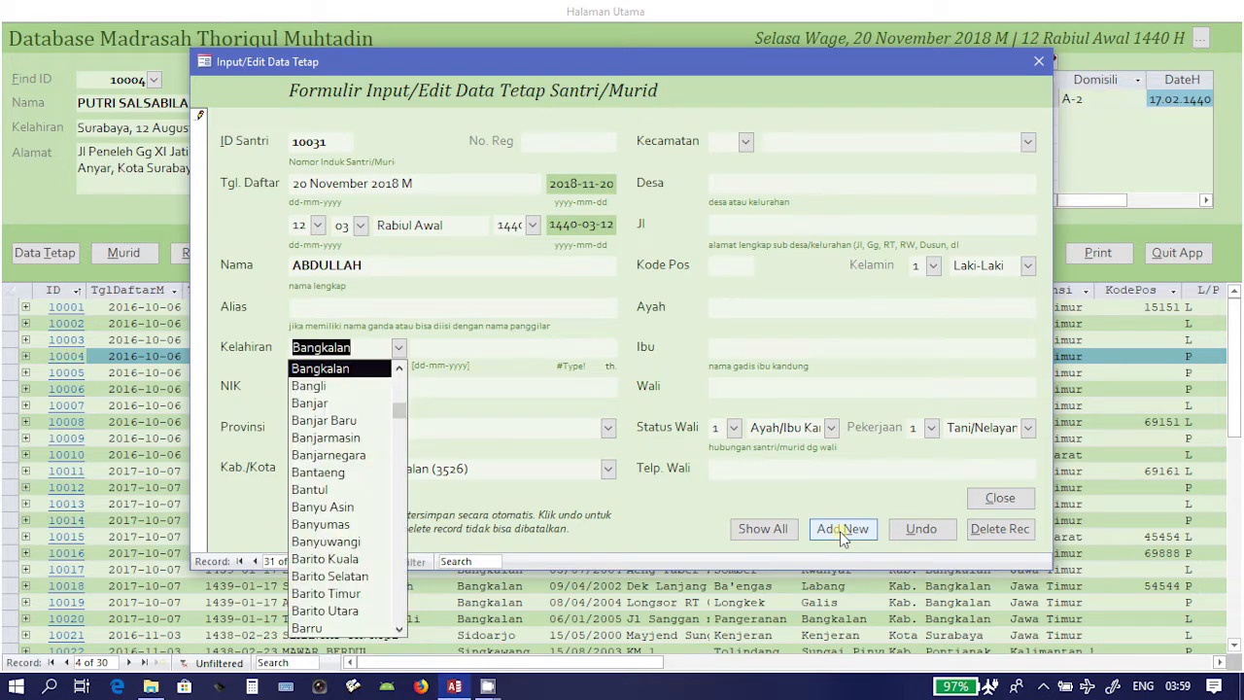
key(Tab)
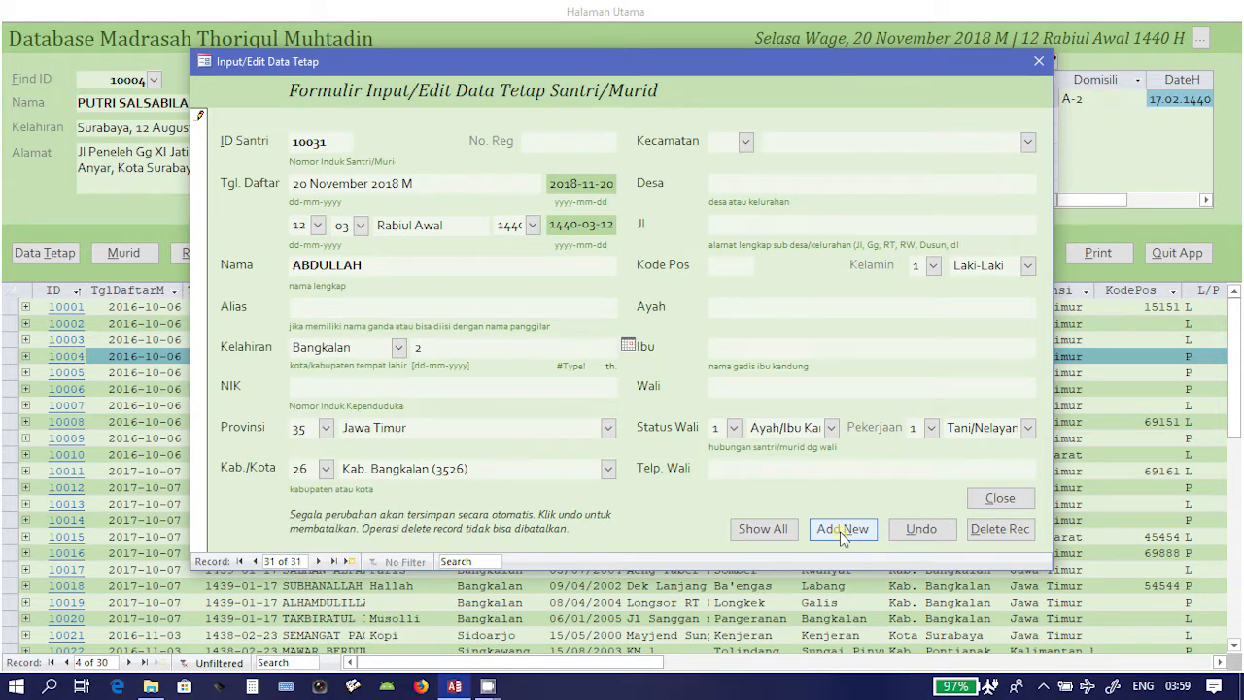
text(22)
text(-12-2000)
key(Tab)
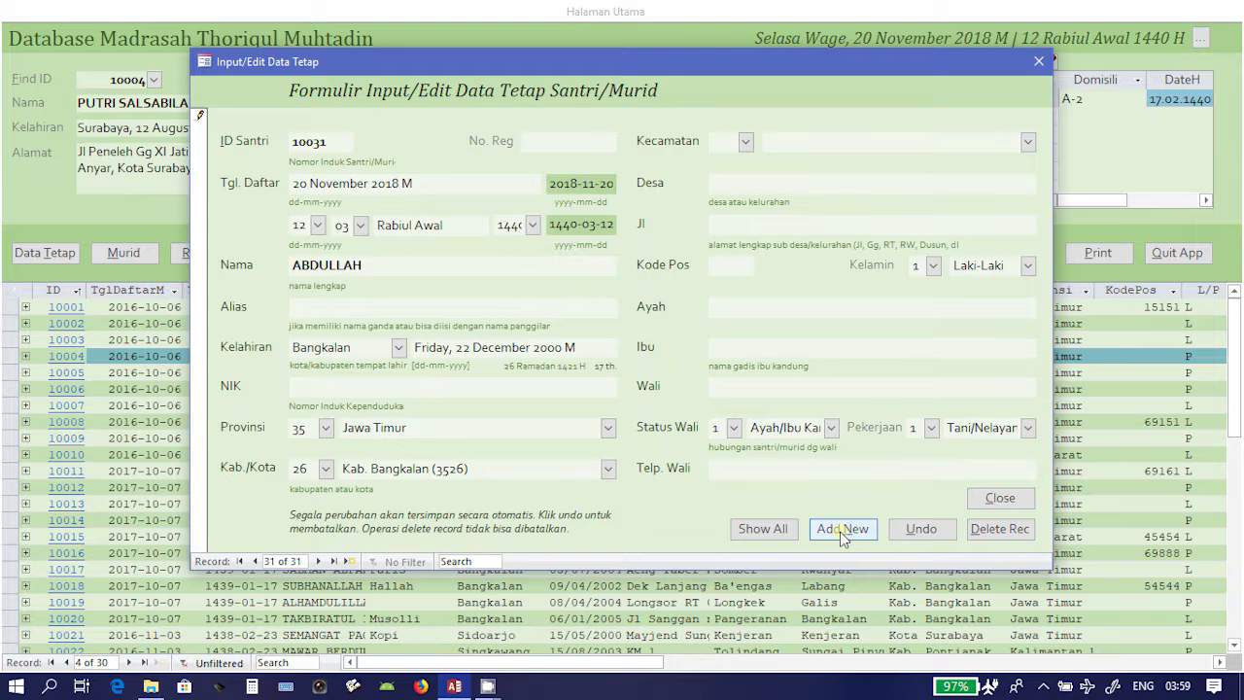
- Keep province Jawa Timur and regency Kab. Bangkalan, and set the district to 040 Modung
key(Tab)
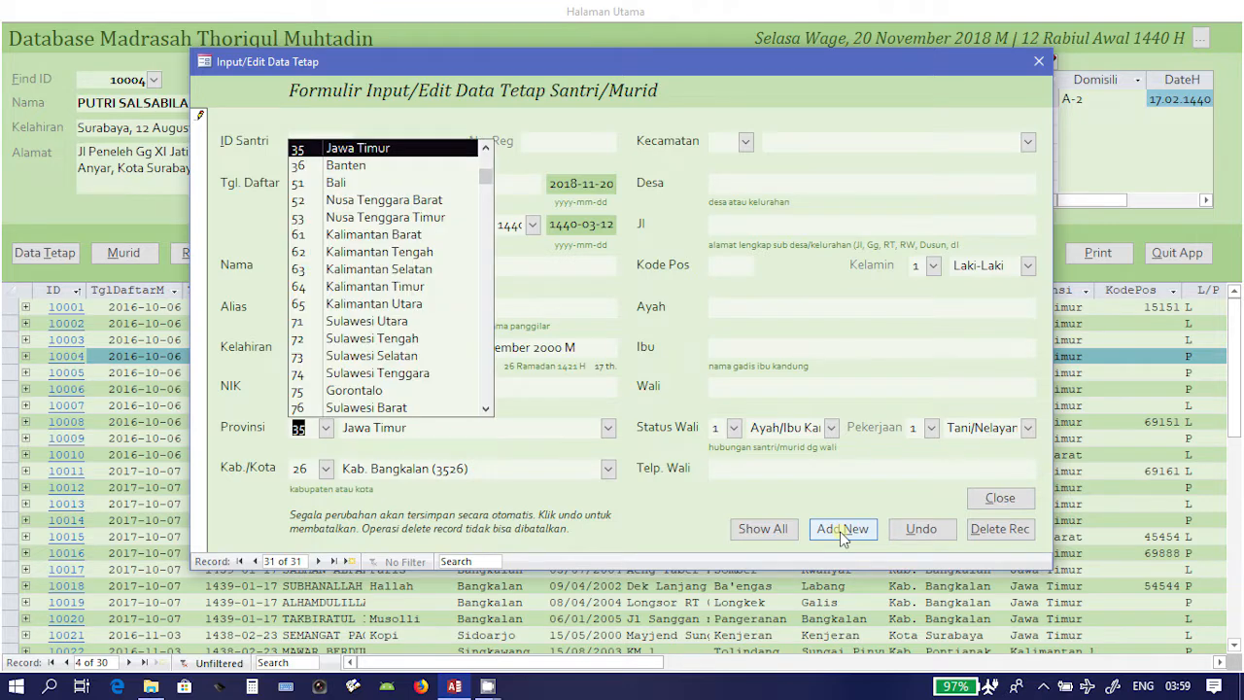
key(Tab)
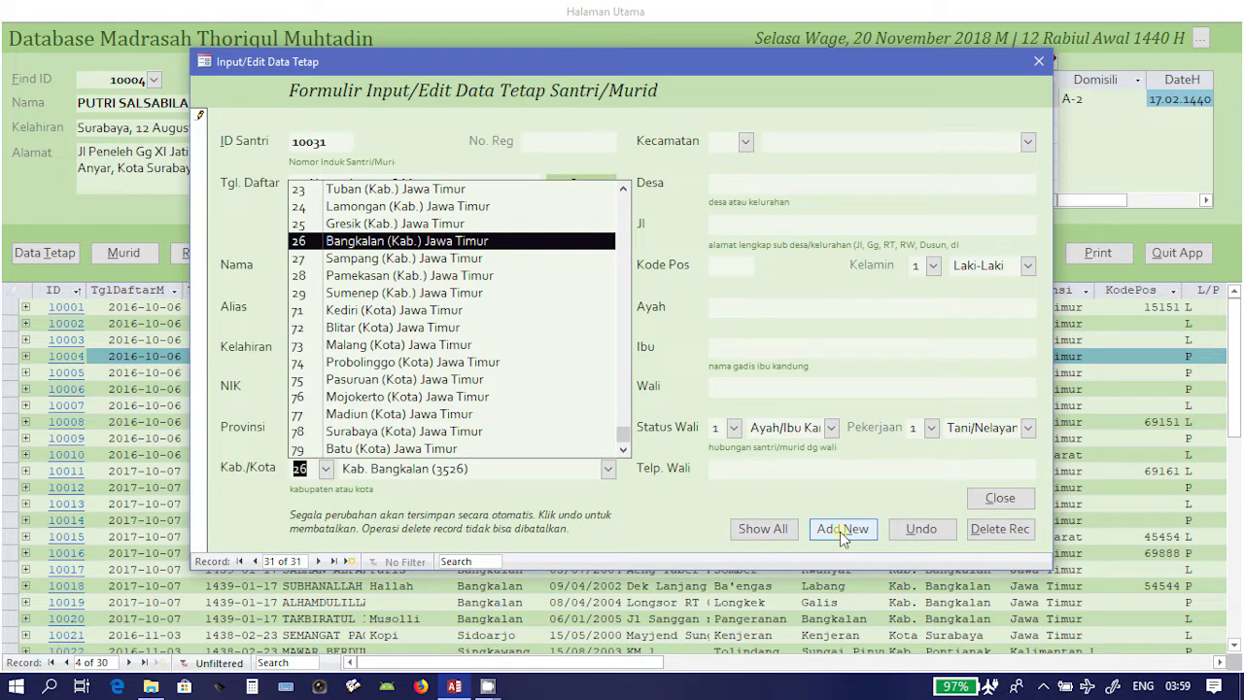
key(Tab)
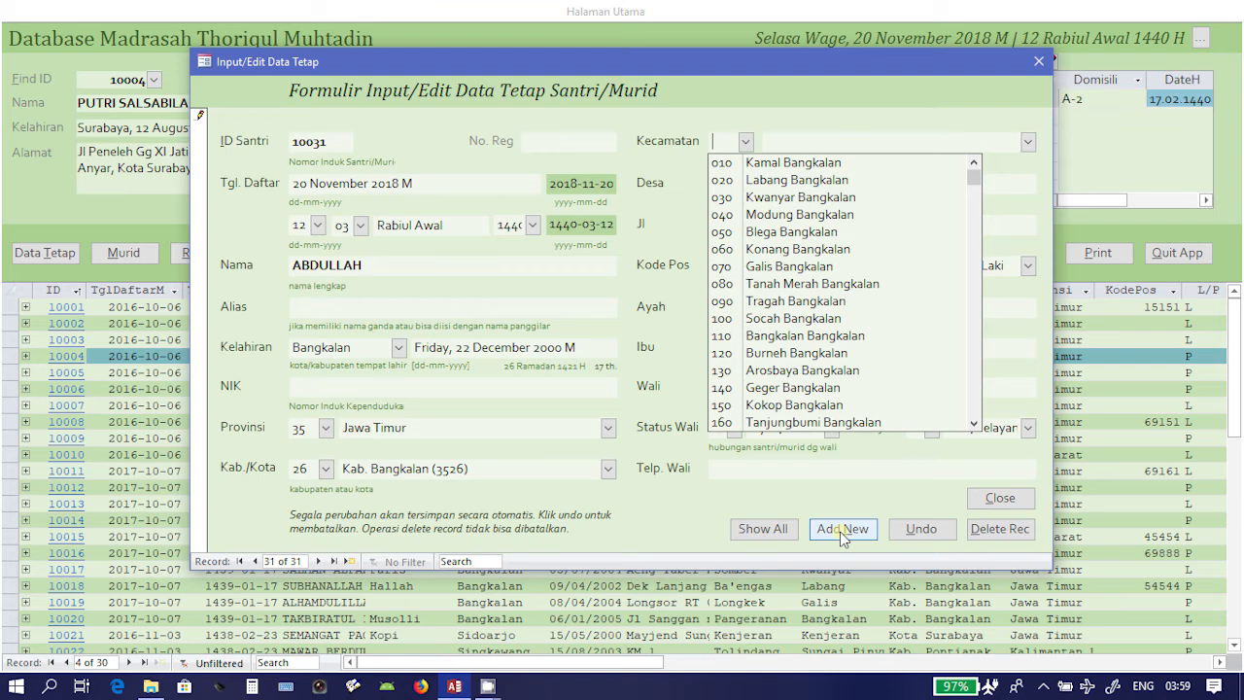
key(Down)
key(Down)
key(Down)
key(Down)
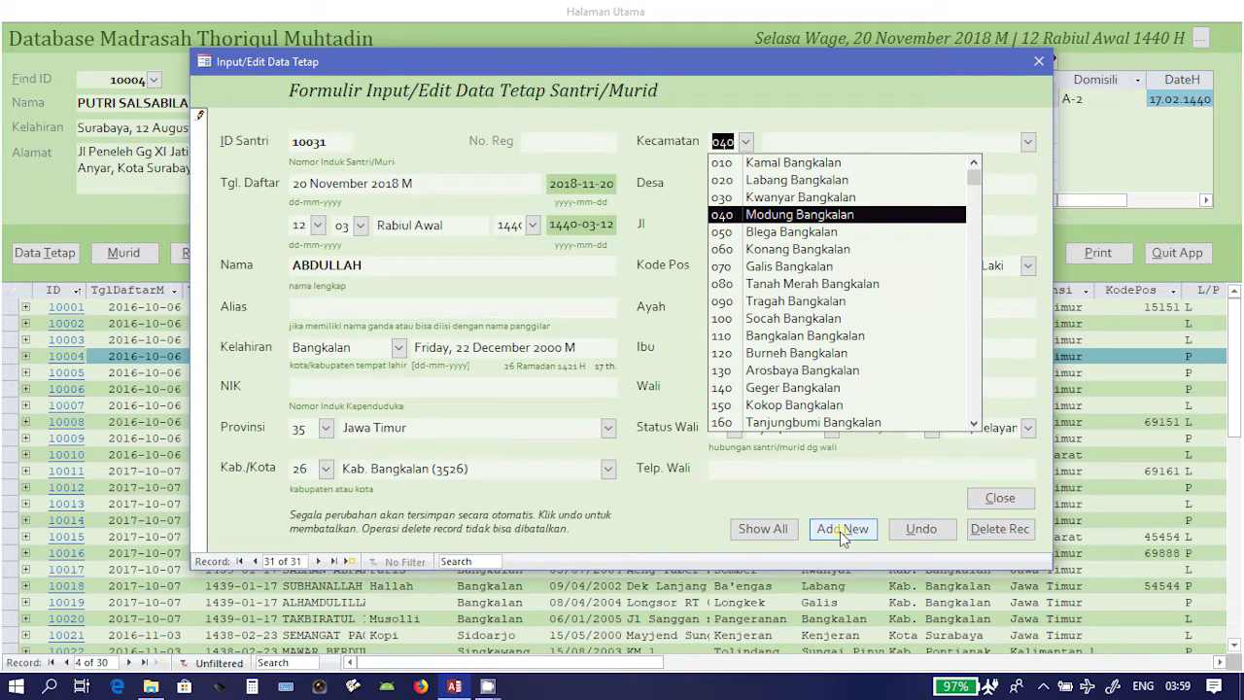
key(Tab)
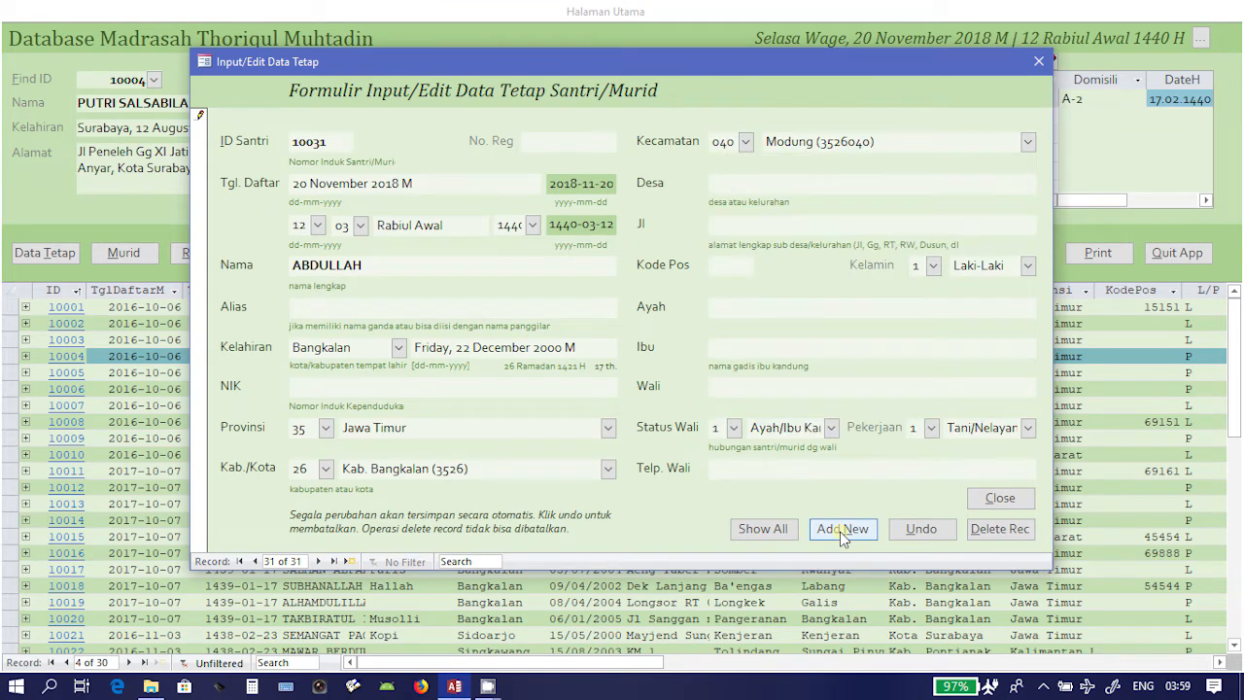
- Fill in the student's village and street address, and keep the gender as 1 Laki-Laki
text(Alas)
text( Koo)
text(on)
key(Tab)
text(RT 001 RW )
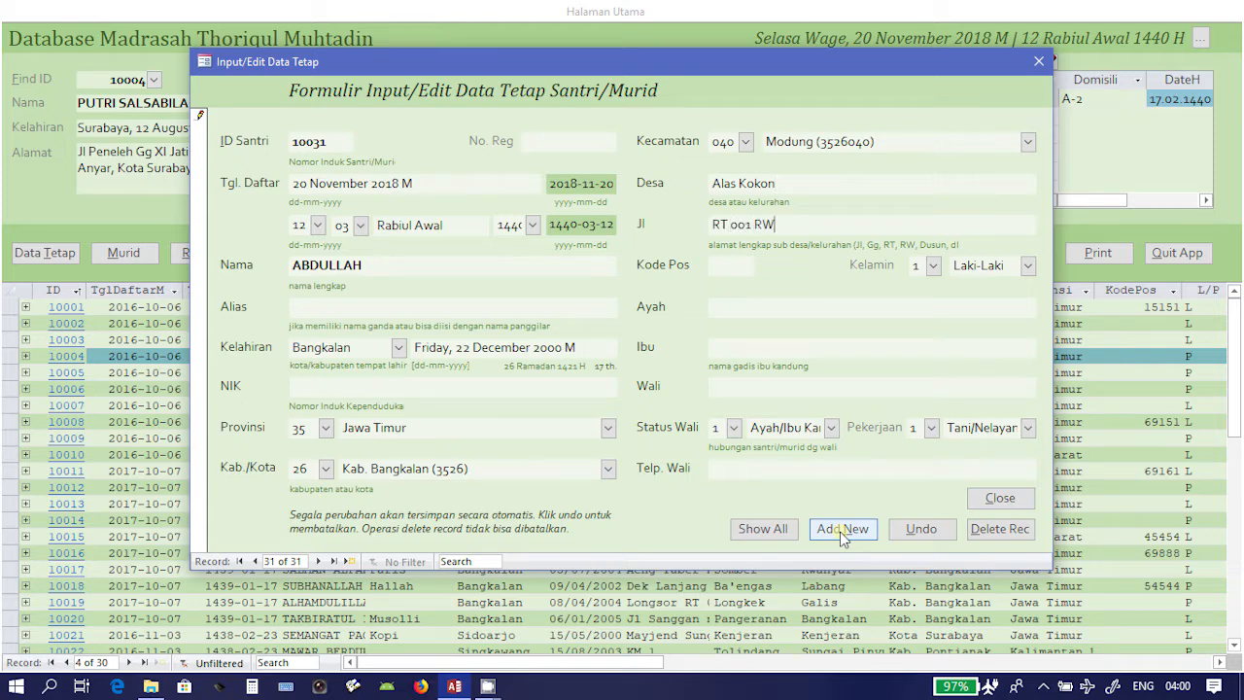
text(002 Karang Anyar)
key(alt+Down)
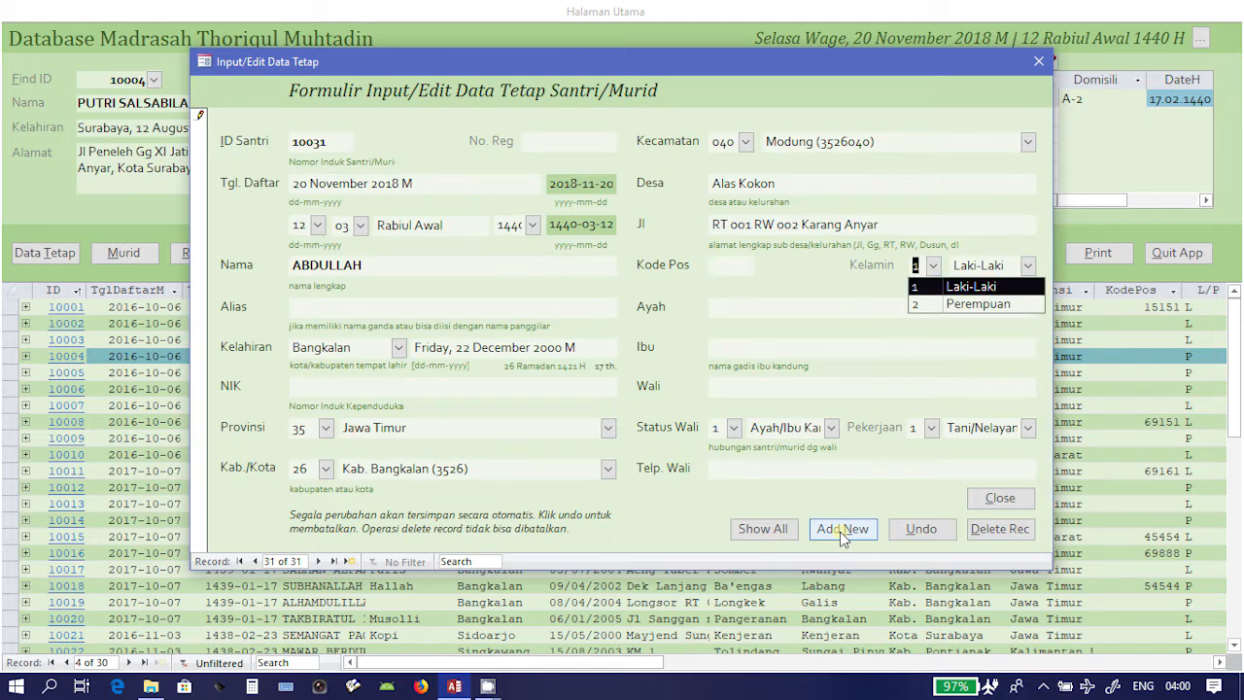
key(Tab)
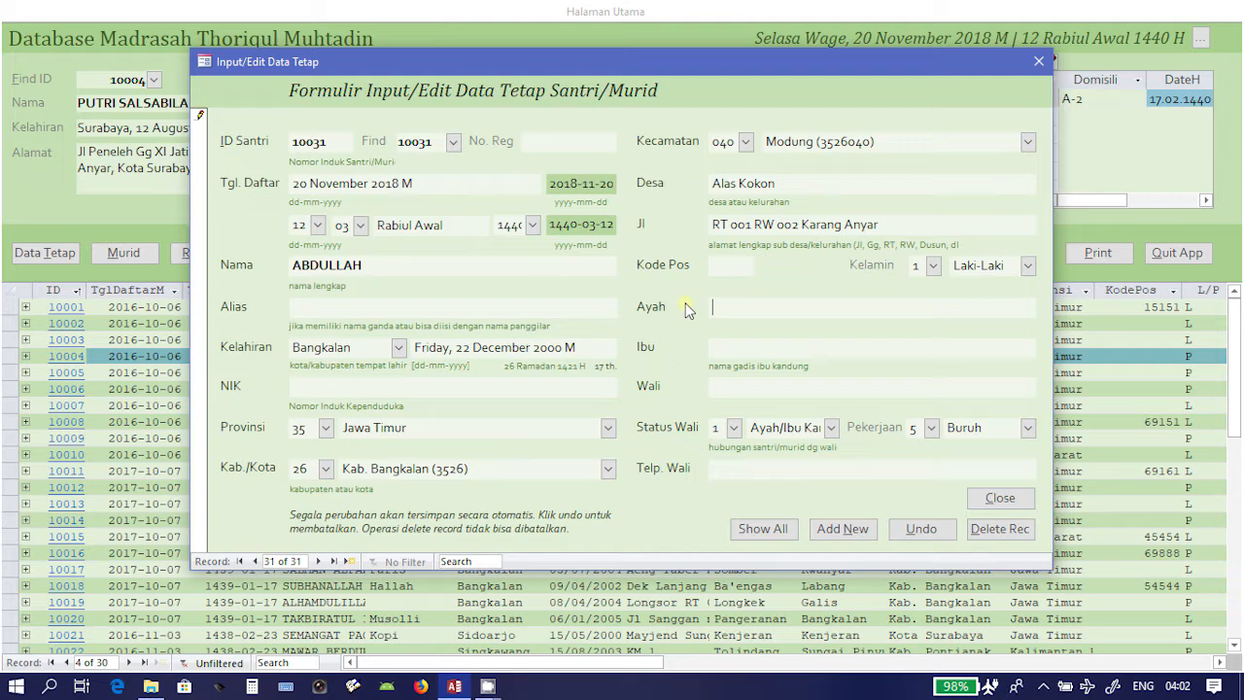
- Enter the names of the new student's father, mother and guardian
text(Soleh)
key(Tab)
text(Soliha)
text(h)
text(Kasma)
- Set the guardian's relationship to the student to 3 Paman/Bibi
key(Tab)
key(F4)
key(Down)
key(Down)
key(Tab)
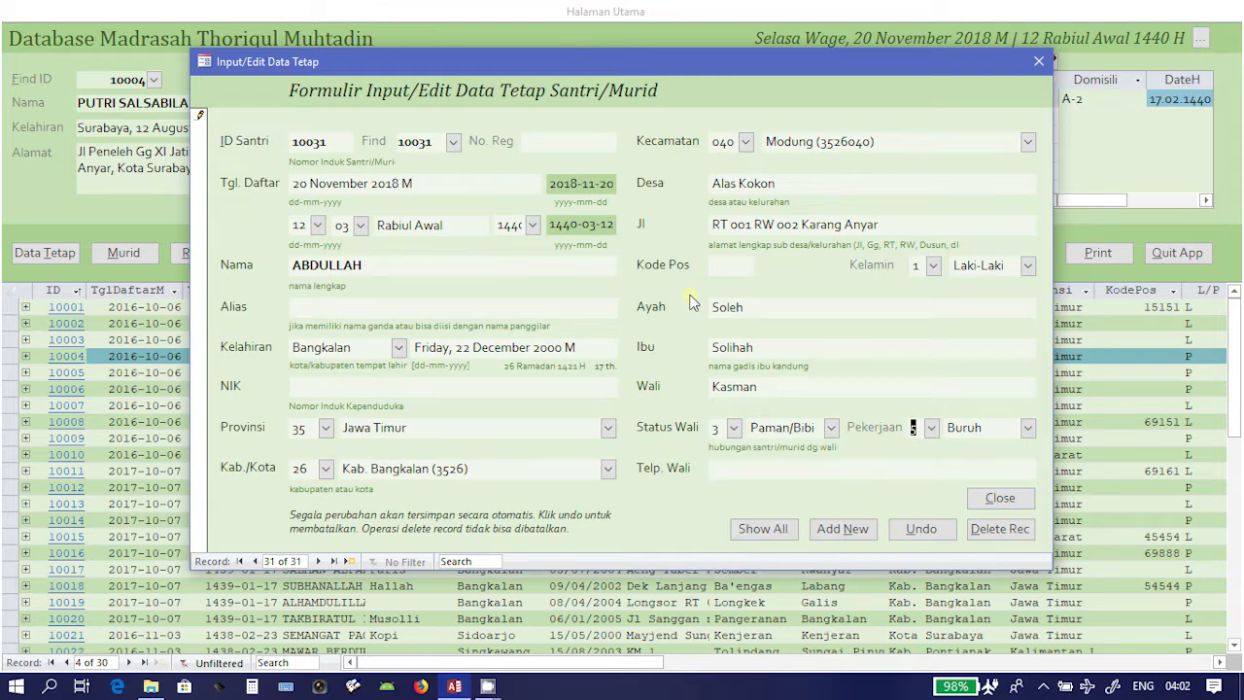
- Set the guardian's occupation to 2 PNS, leave the guardian's phone blank and close the permanent data form
key(F4)
key(Down)
key(Up)
key(Up)
key(Up)
key(Up)
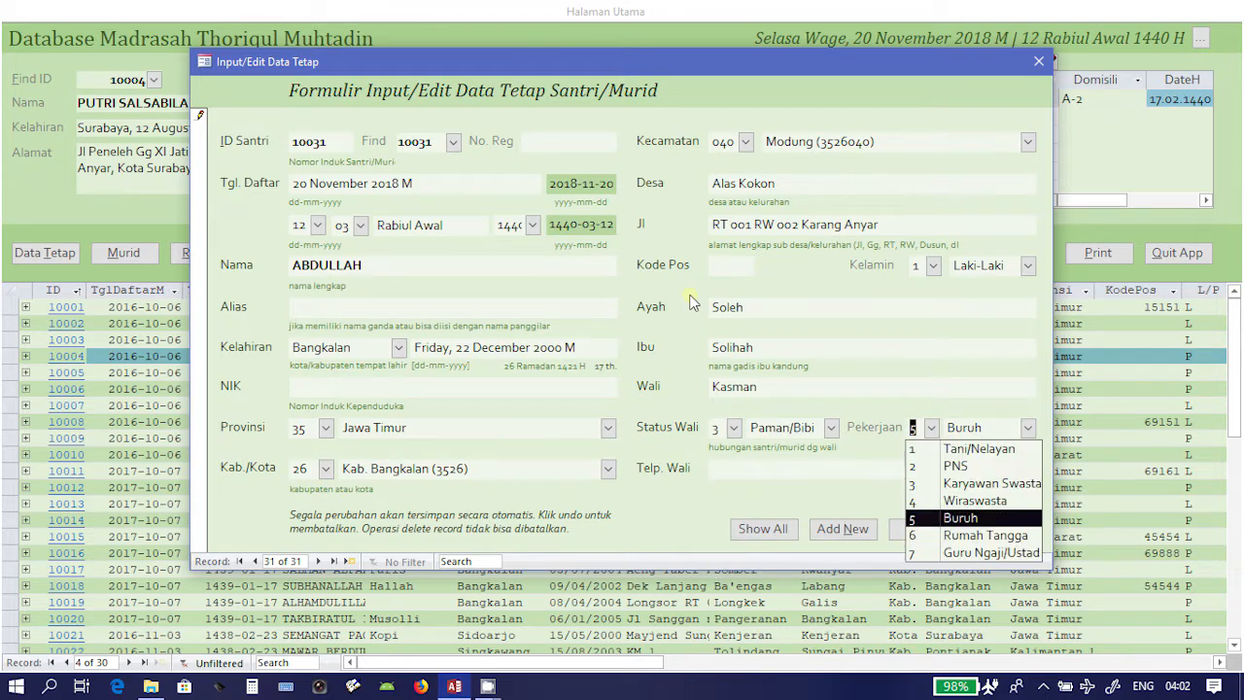
key(Tab)
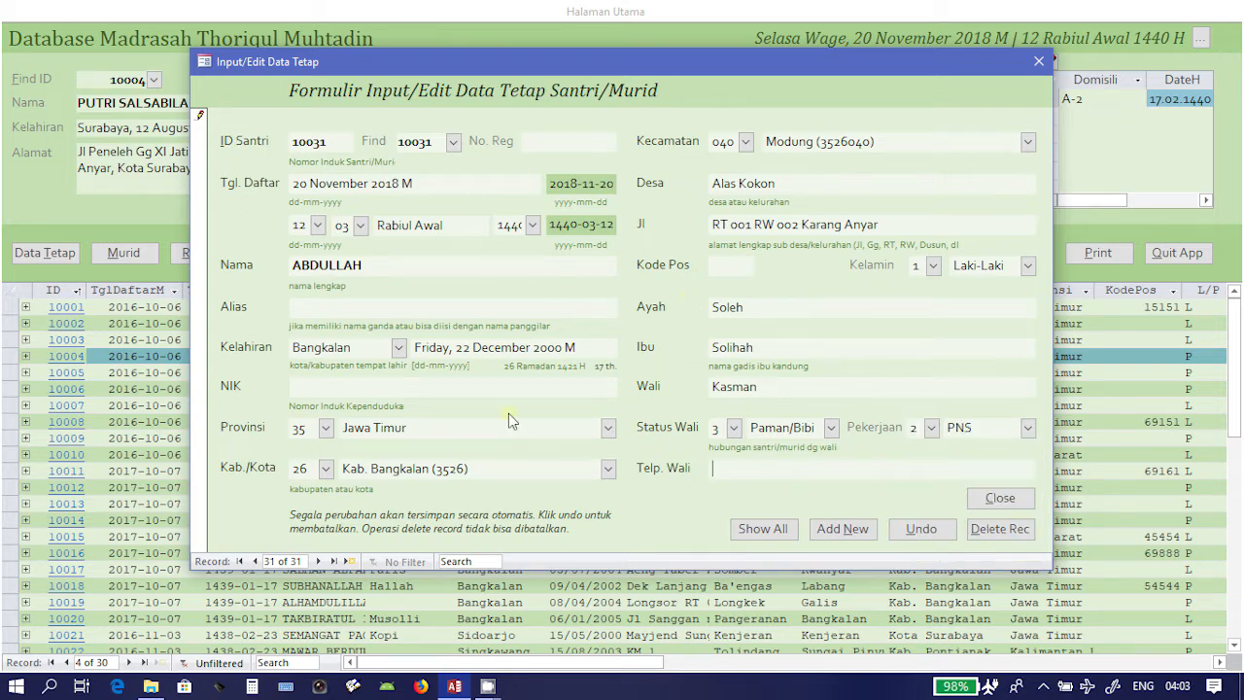
click(1001, 499)
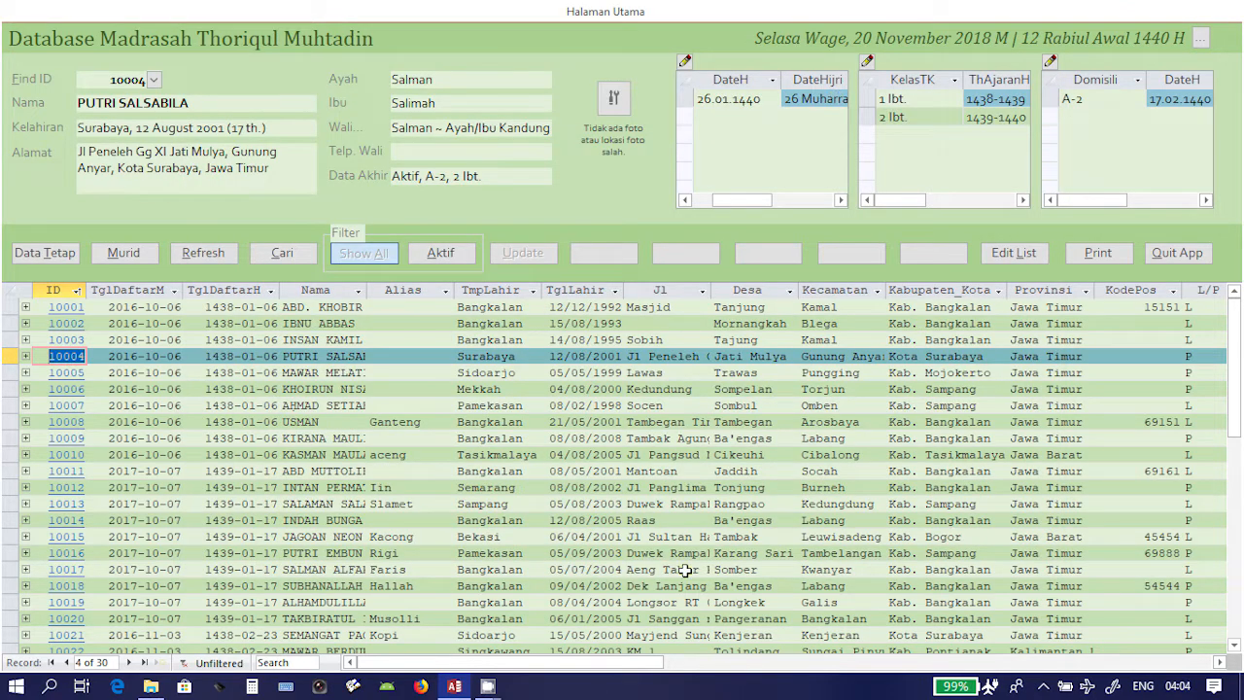
- Refresh the student list, select the newly added student at its end and examine the student's status history
click(494, 687)
click(756, 537)
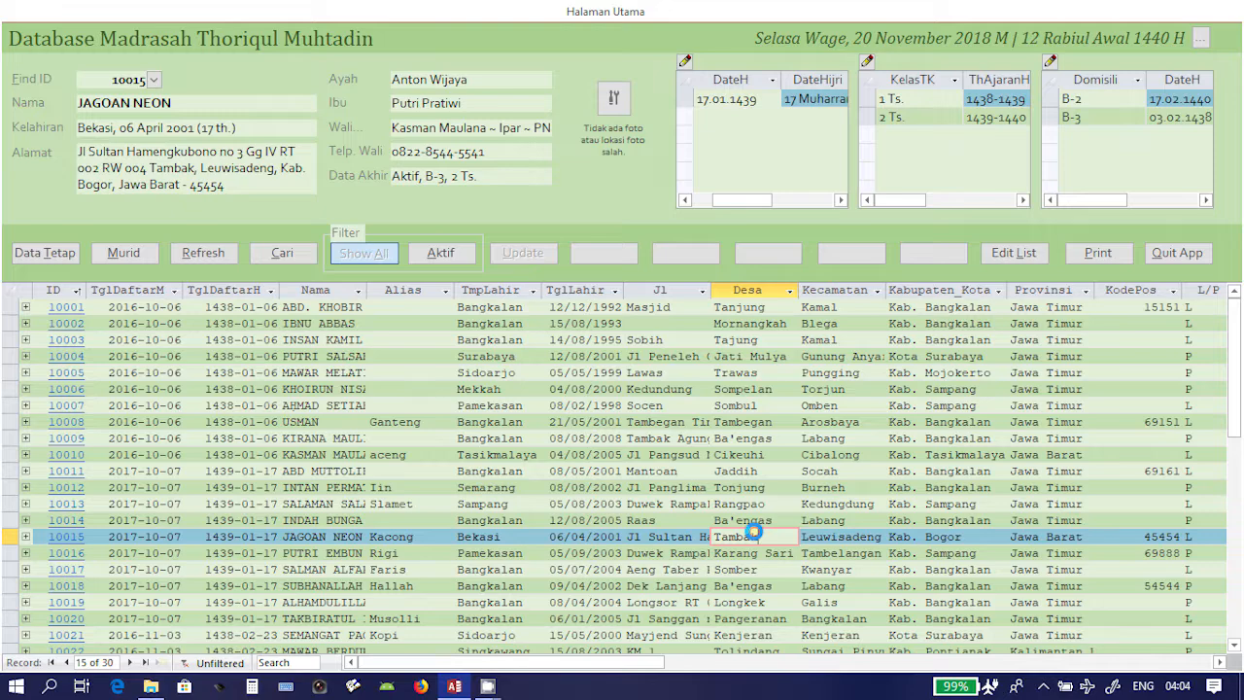
scroll(736, 530, down, 9)
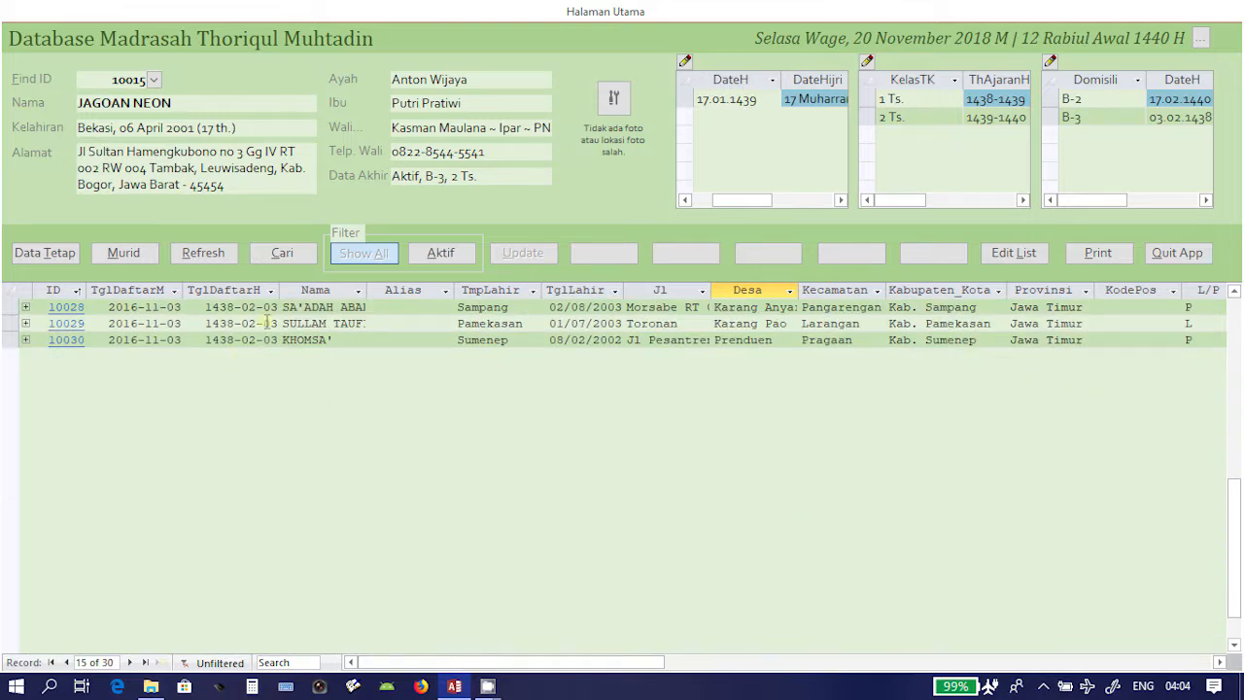
click(221, 254)
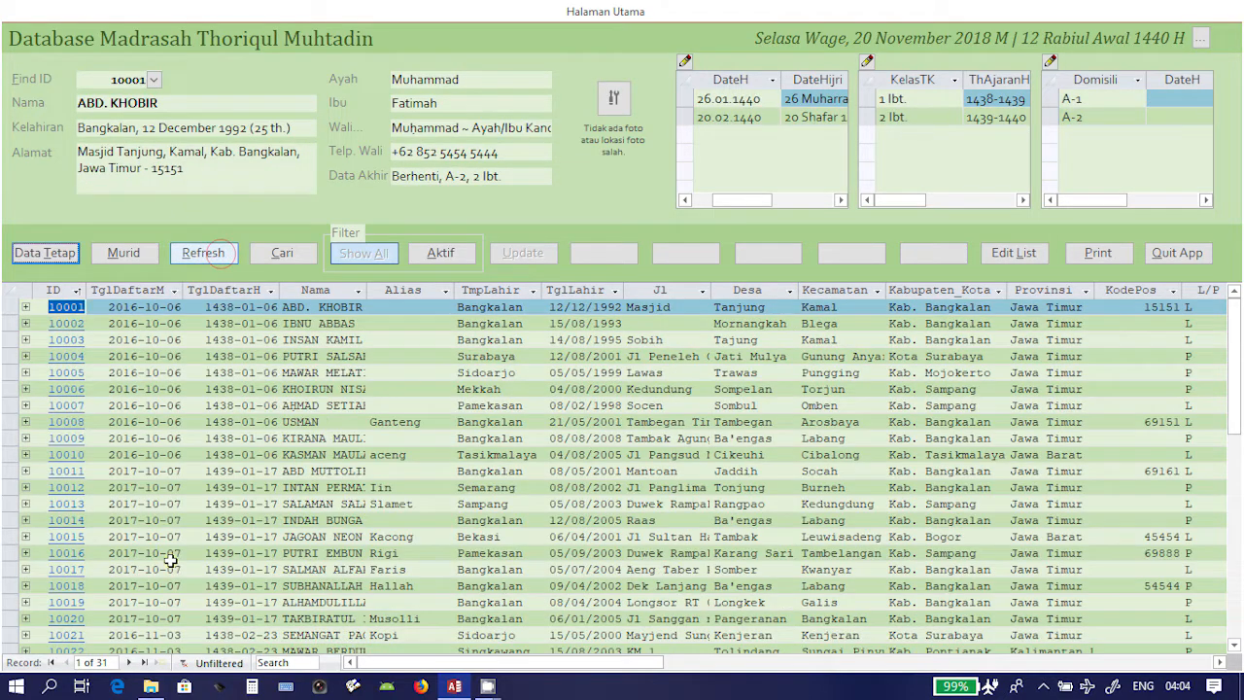
scroll(272, 520, down, 8)
click(233, 405)
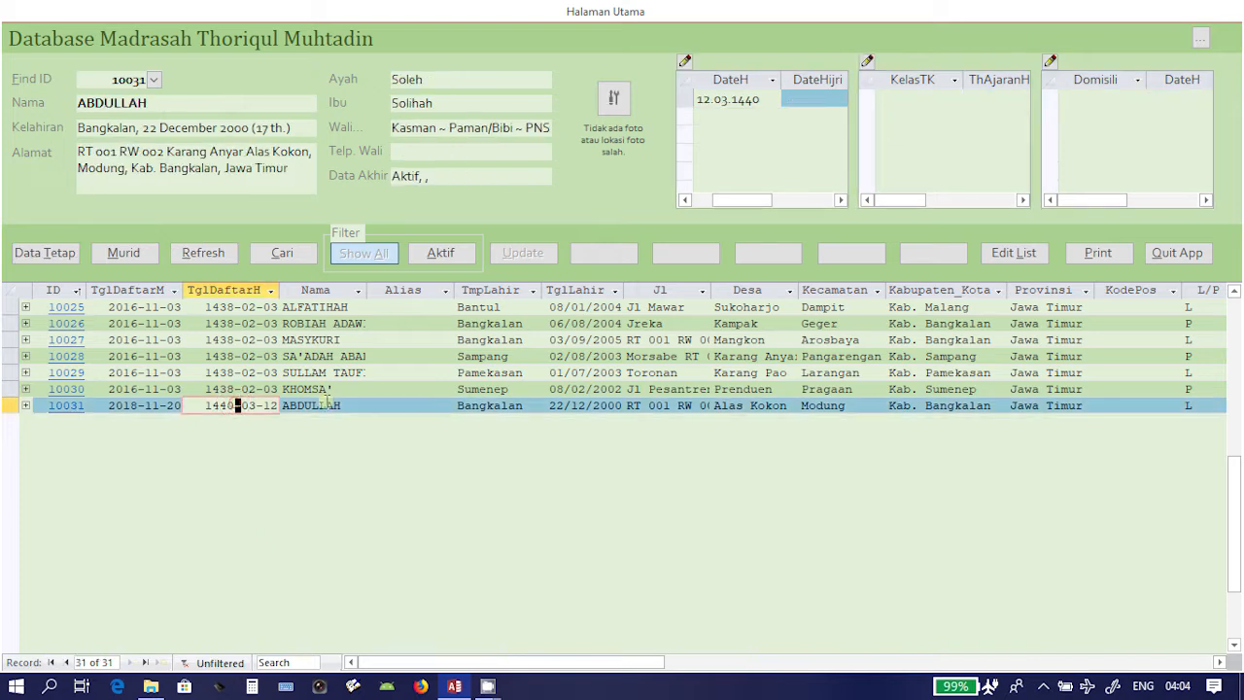
click(336, 405)
drag(729, 198, 664, 194)
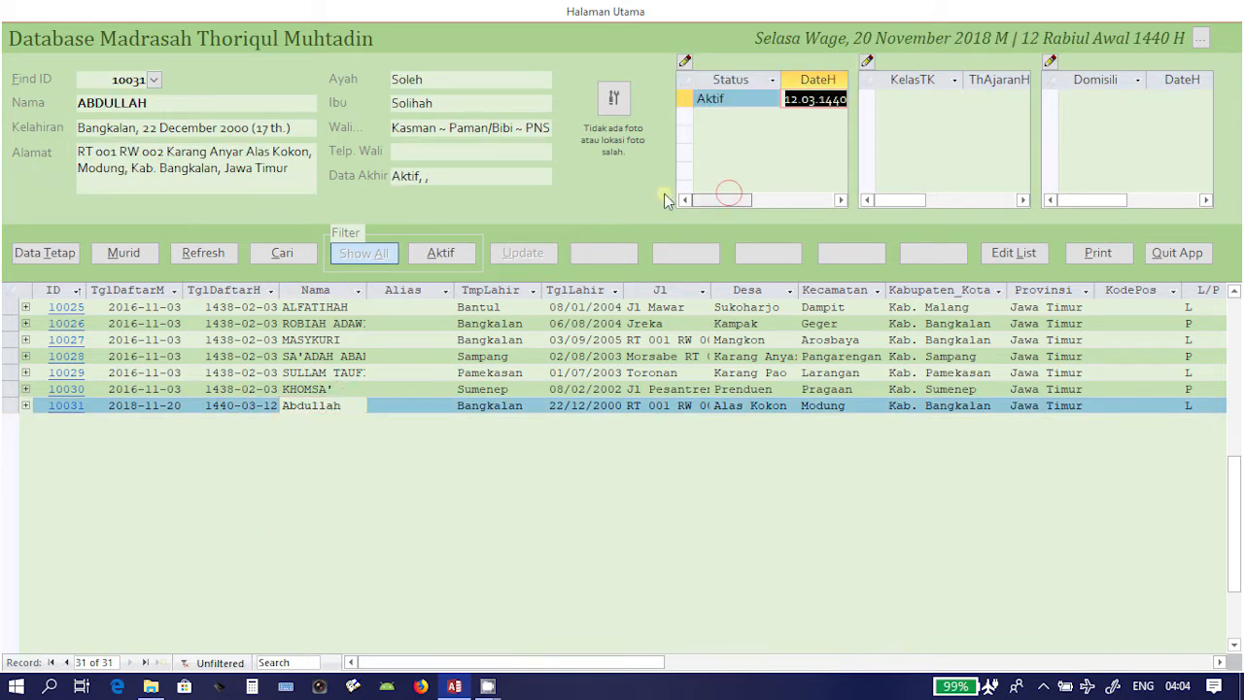
click(867, 61)
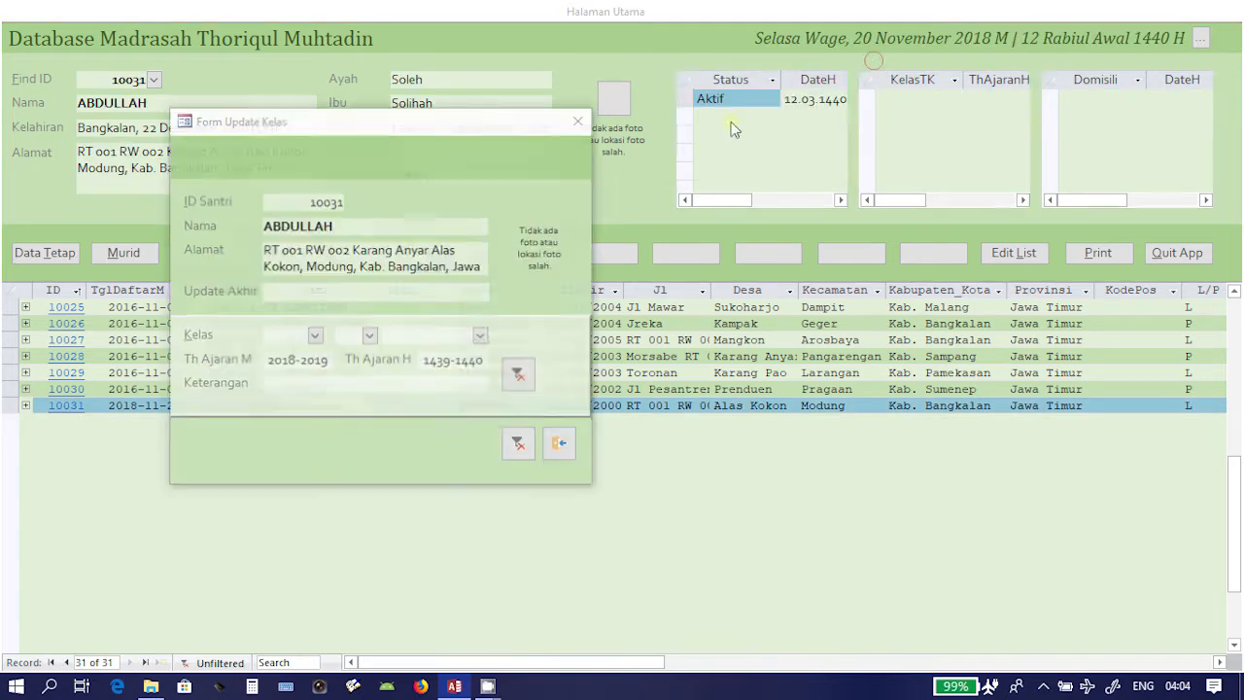
click(314, 335)
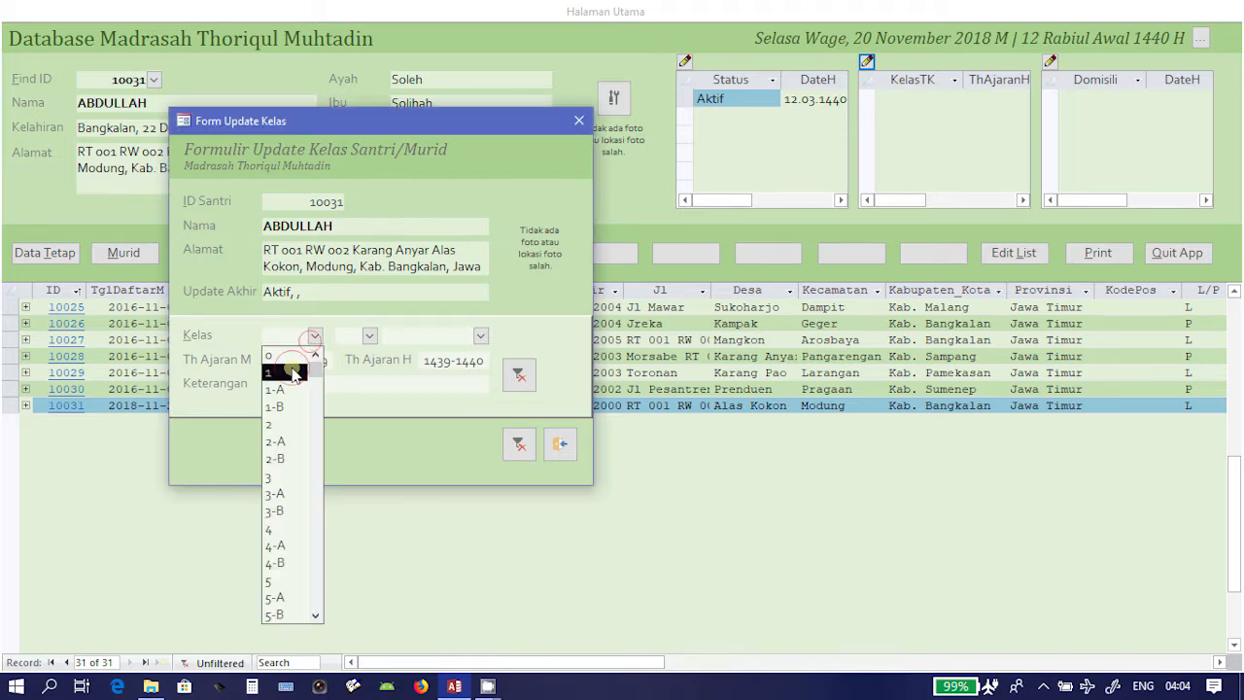
click(294, 362)
click(370, 335)
click(355, 372)
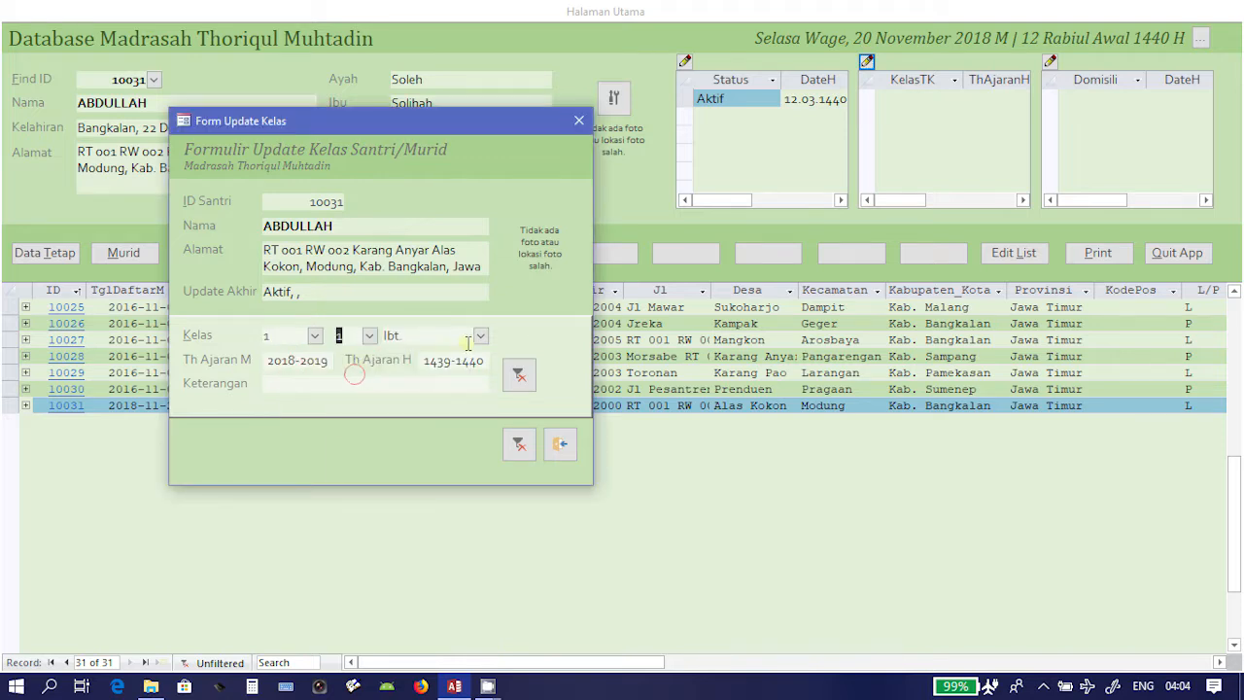
click(559, 449)
- Add a domicile record for the new student with Luar Pesantren and reselect the student in the list
click(1050, 61)
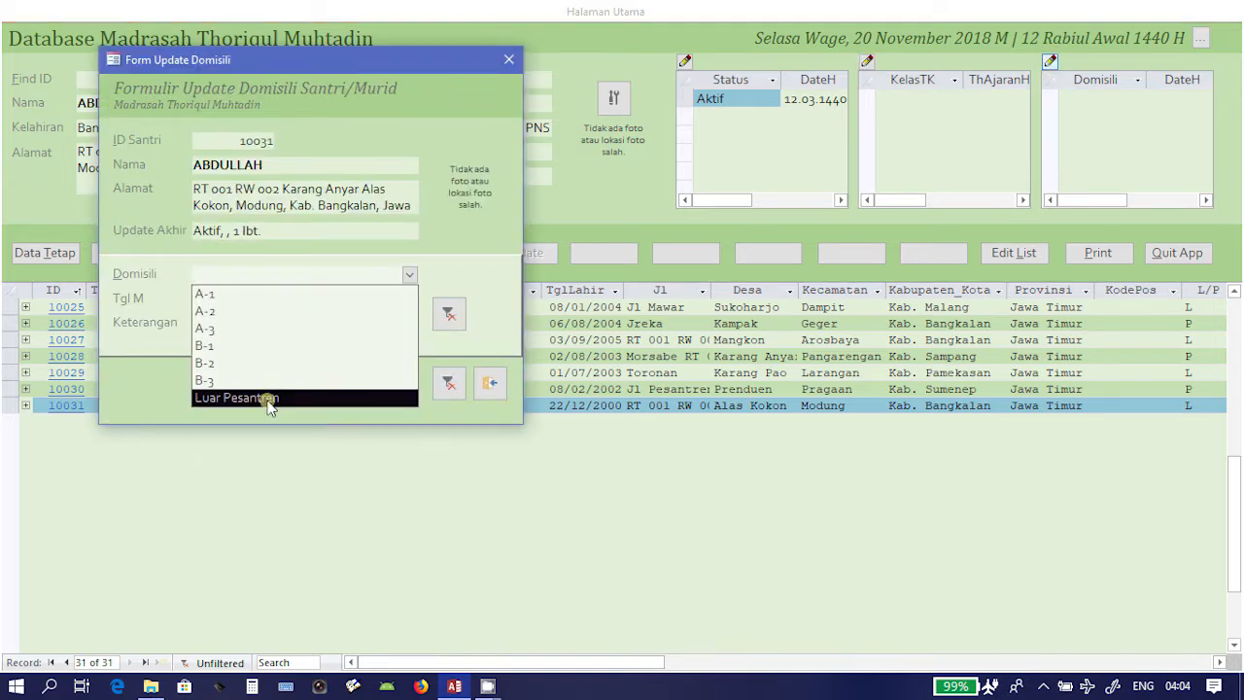
click(269, 396)
click(489, 382)
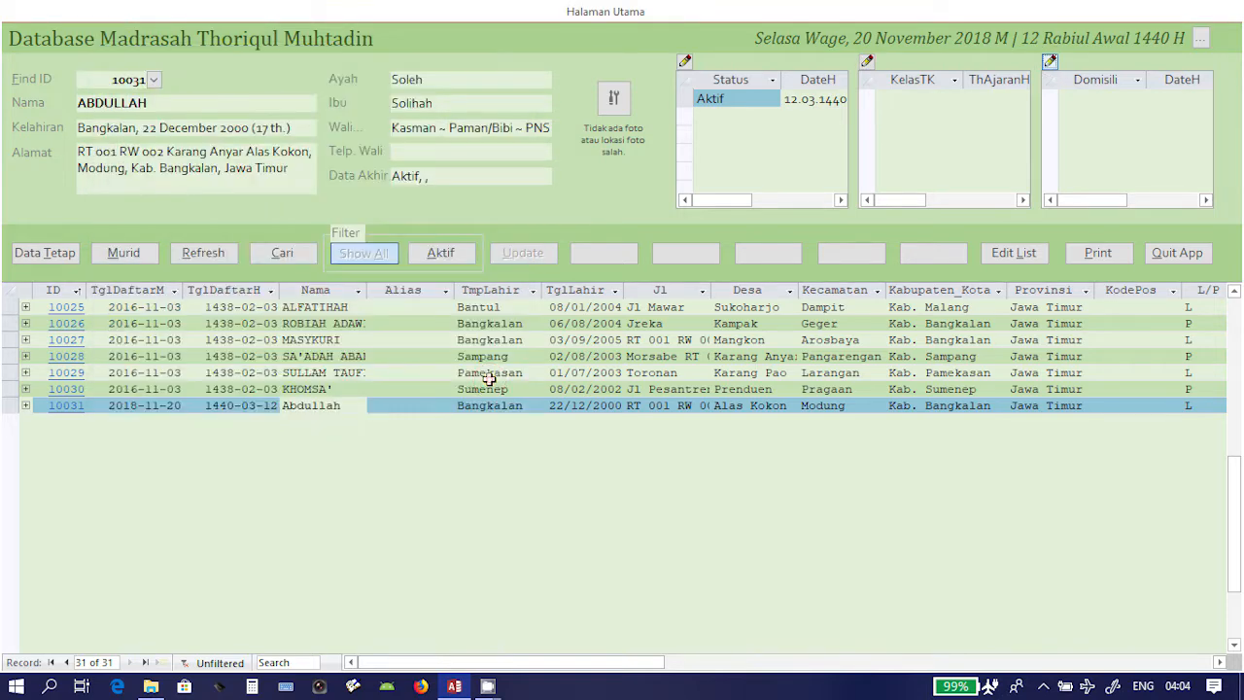
click(488, 390)
click(489, 405)
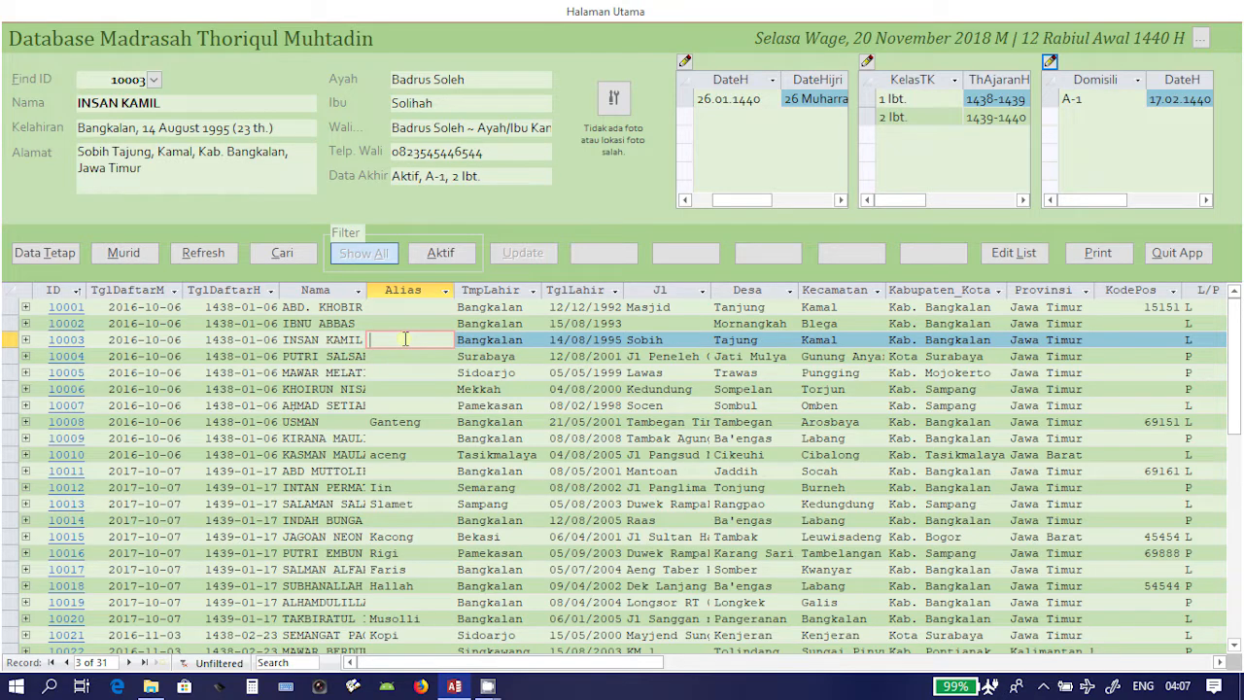
- Hide the Alias column in the student list
click(389, 388)
click(550, 324)
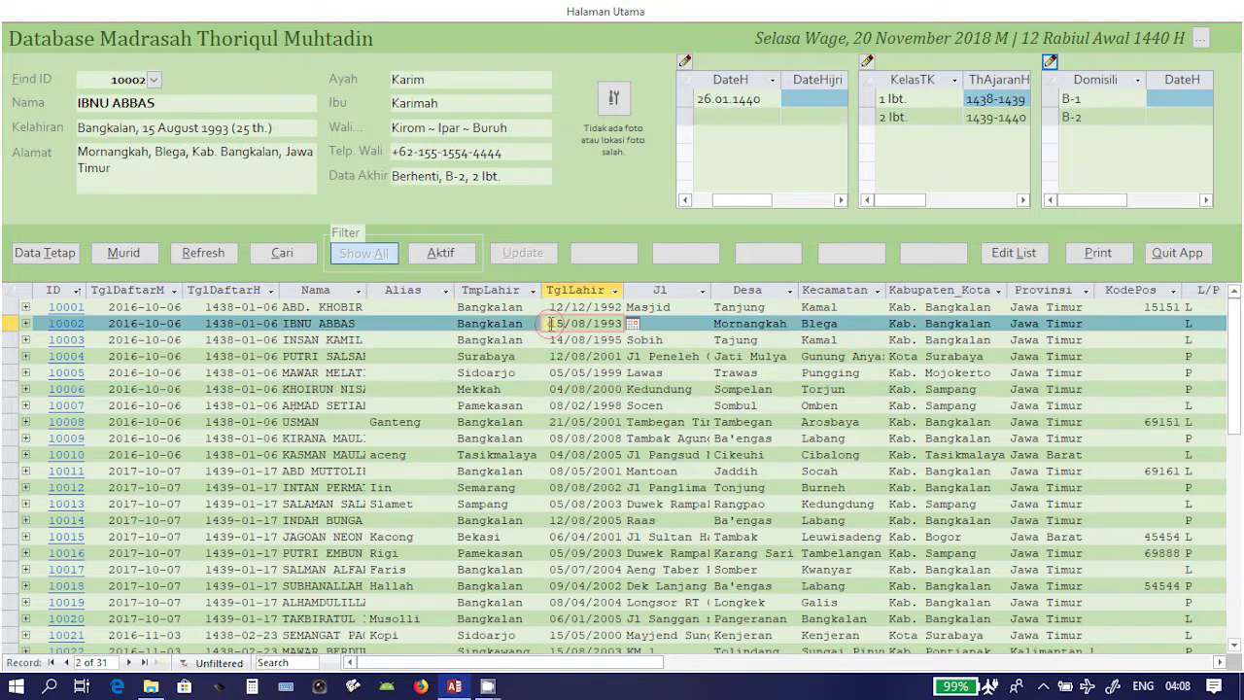
click(406, 325)
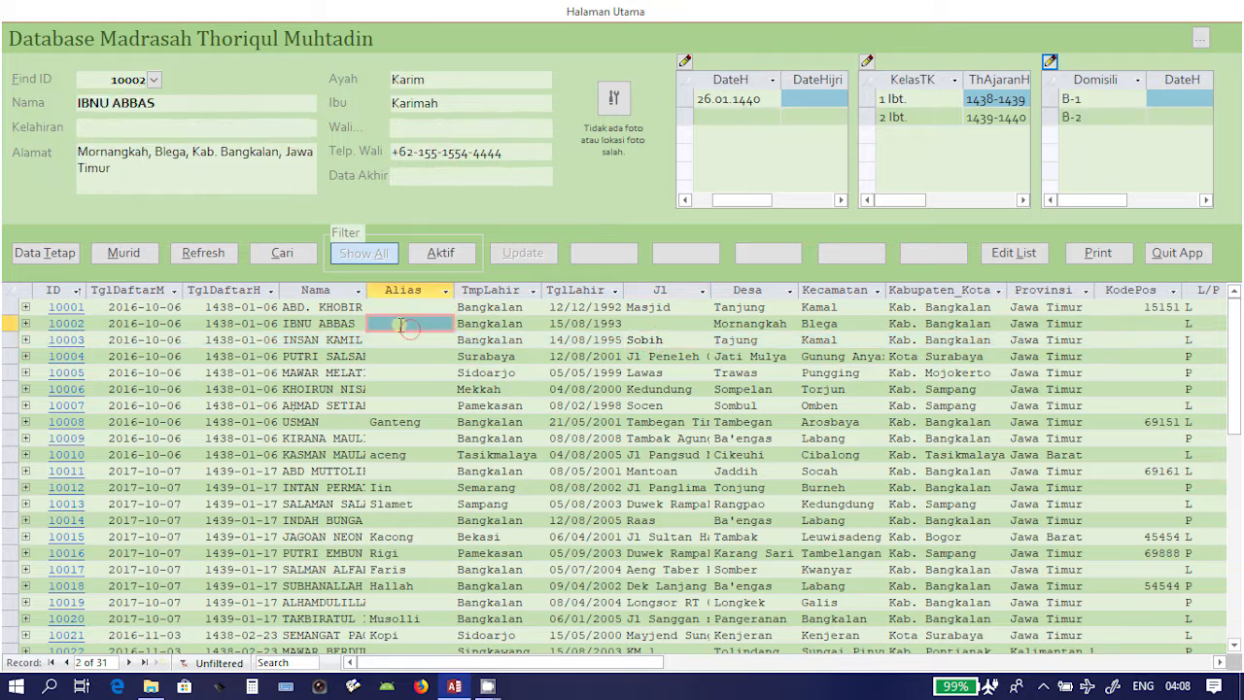
click(406, 287)
right_click(407, 290)
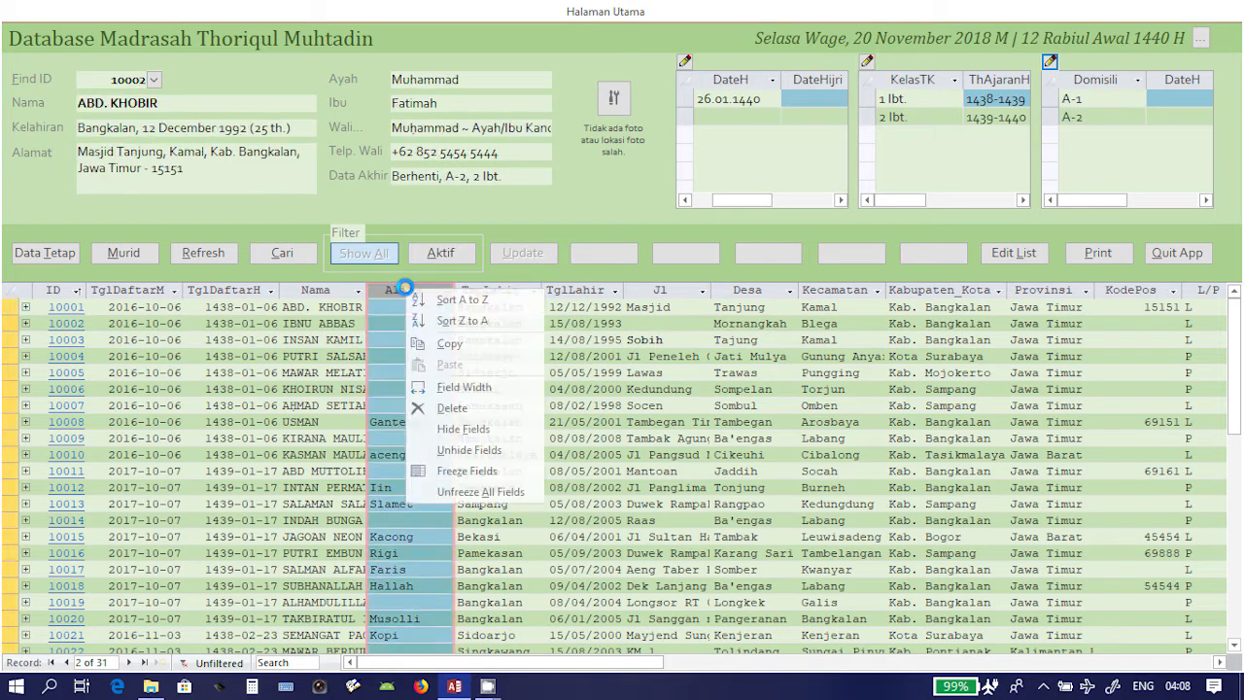
click(480, 428)
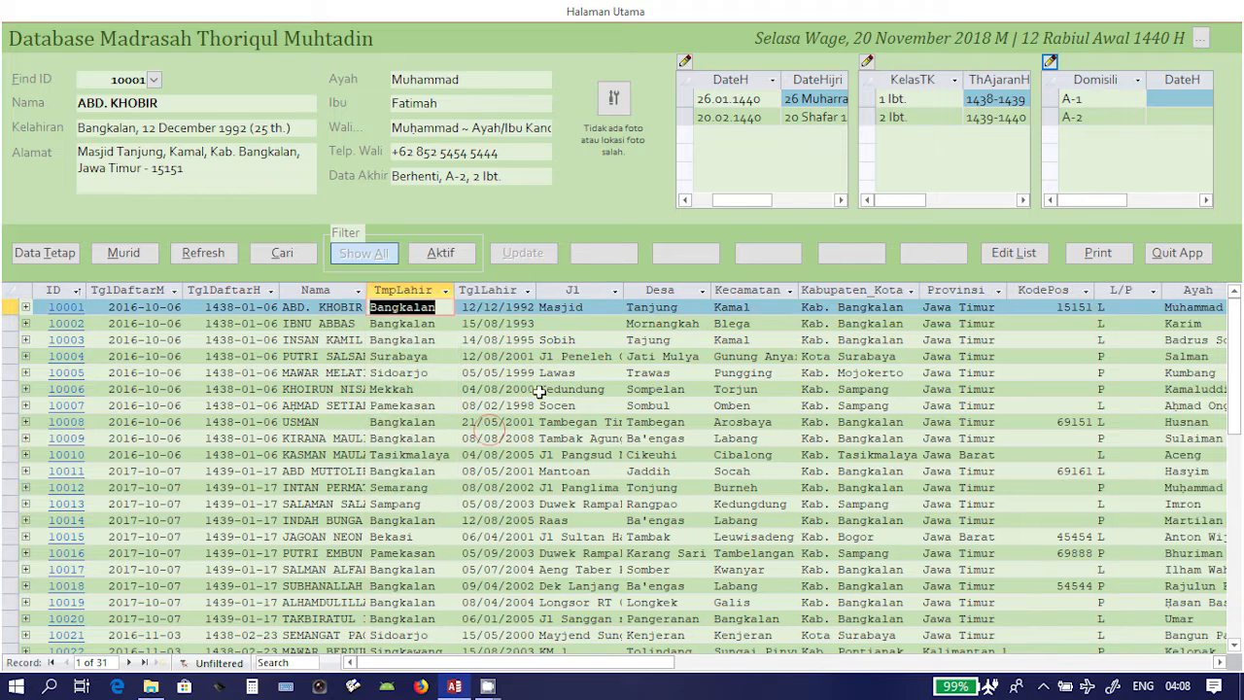
- Hide the KodePos column in the student list
right_click(1042, 290)
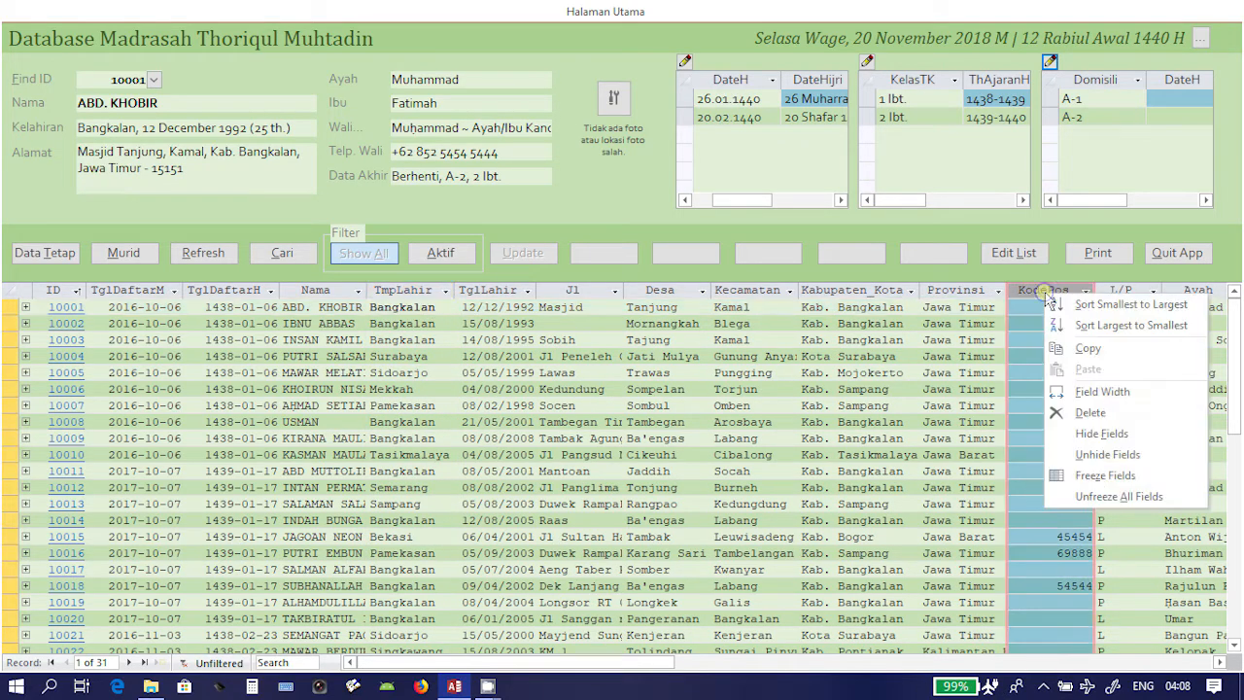
click(1101, 434)
drag(564, 661, 515, 659)
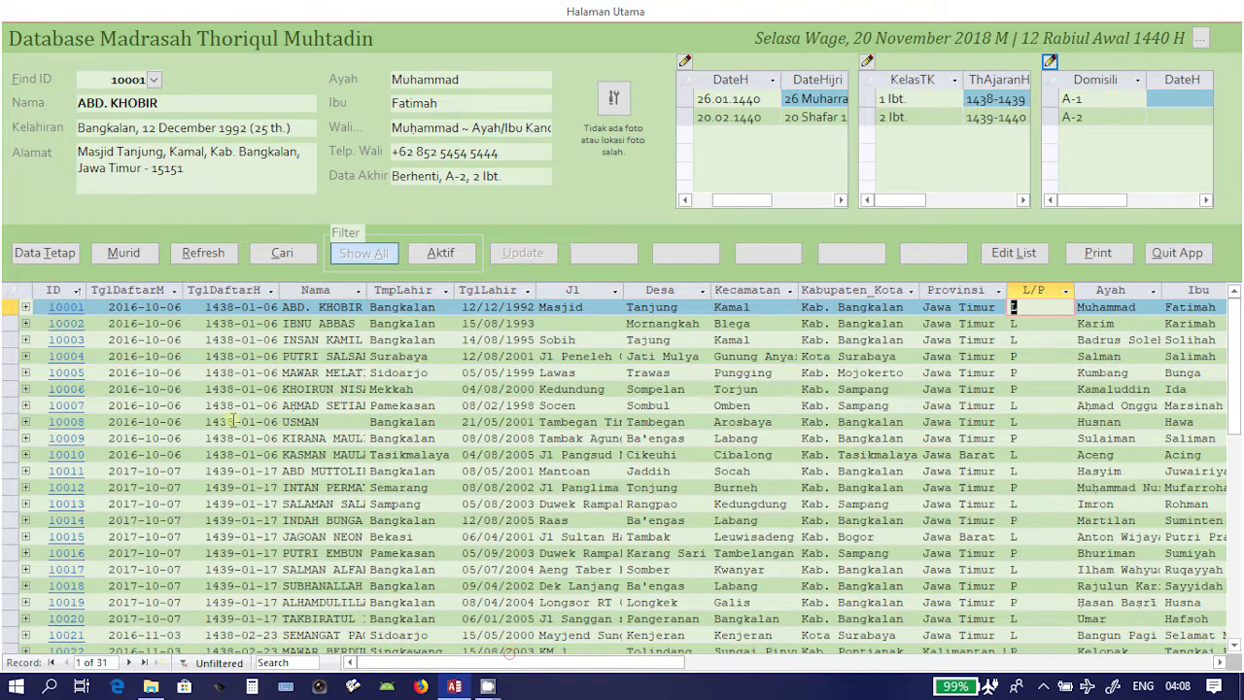
- Hide the two registration date columns, TglDaftarM and TglDaftarH, in the student list
right_click(114, 289)
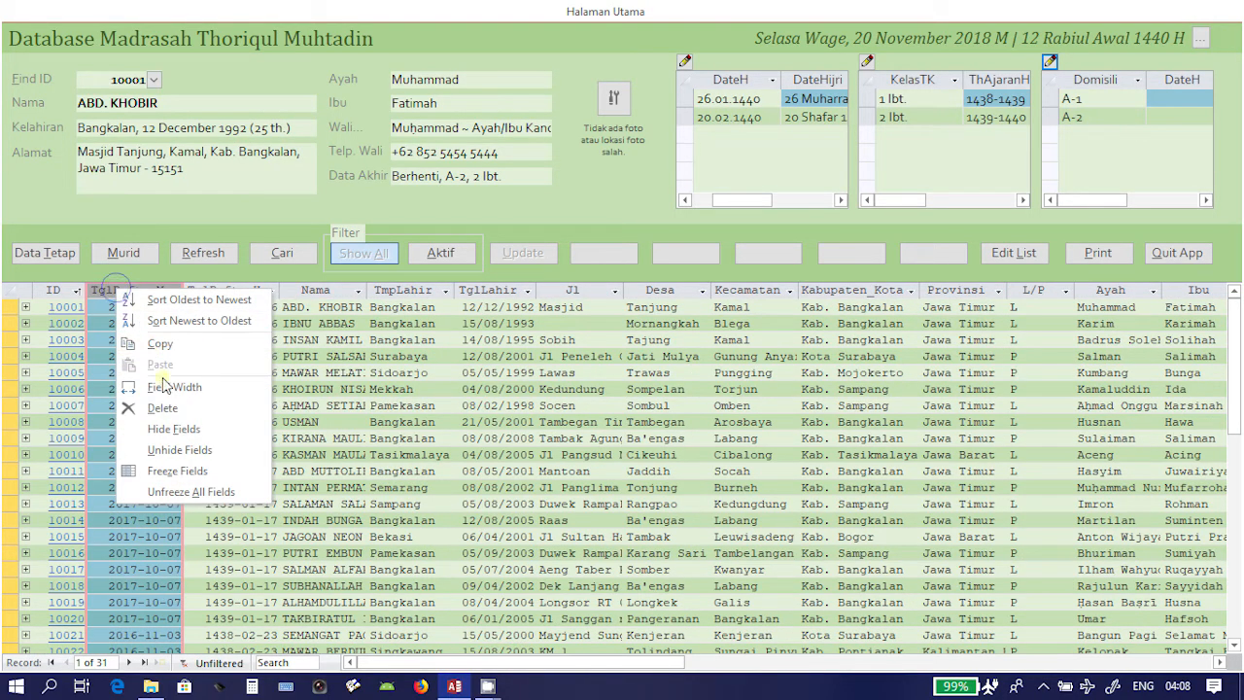
click(183, 430)
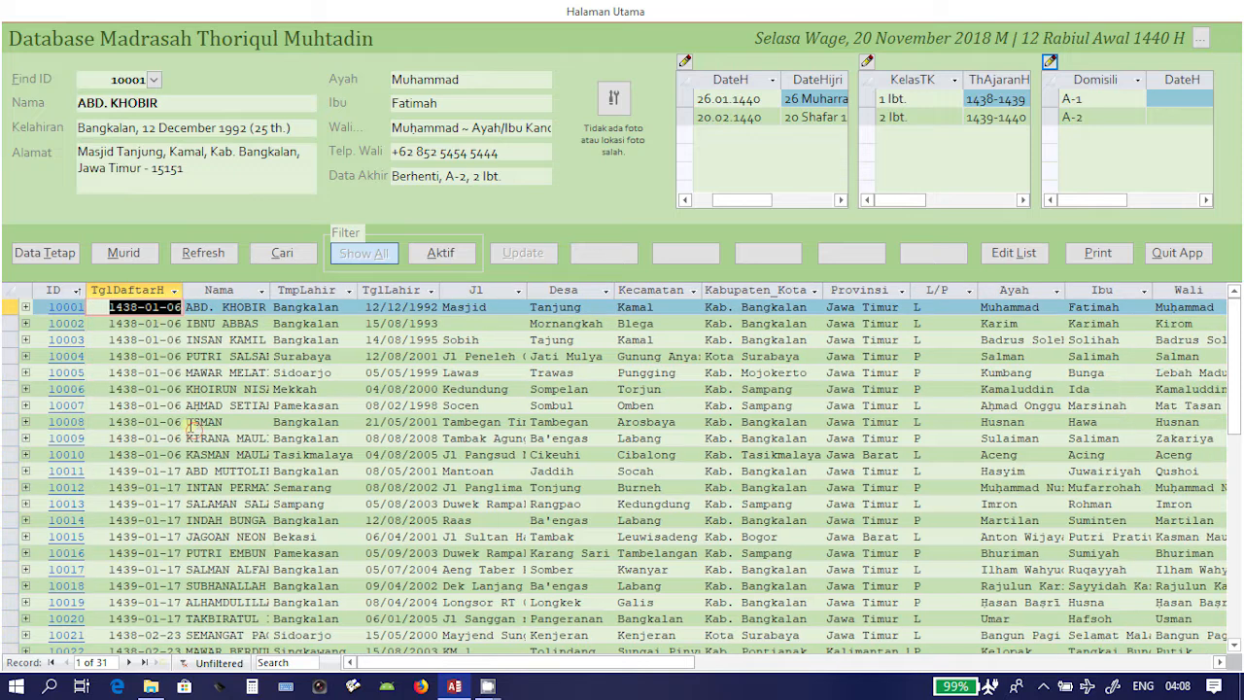
right_click(149, 284)
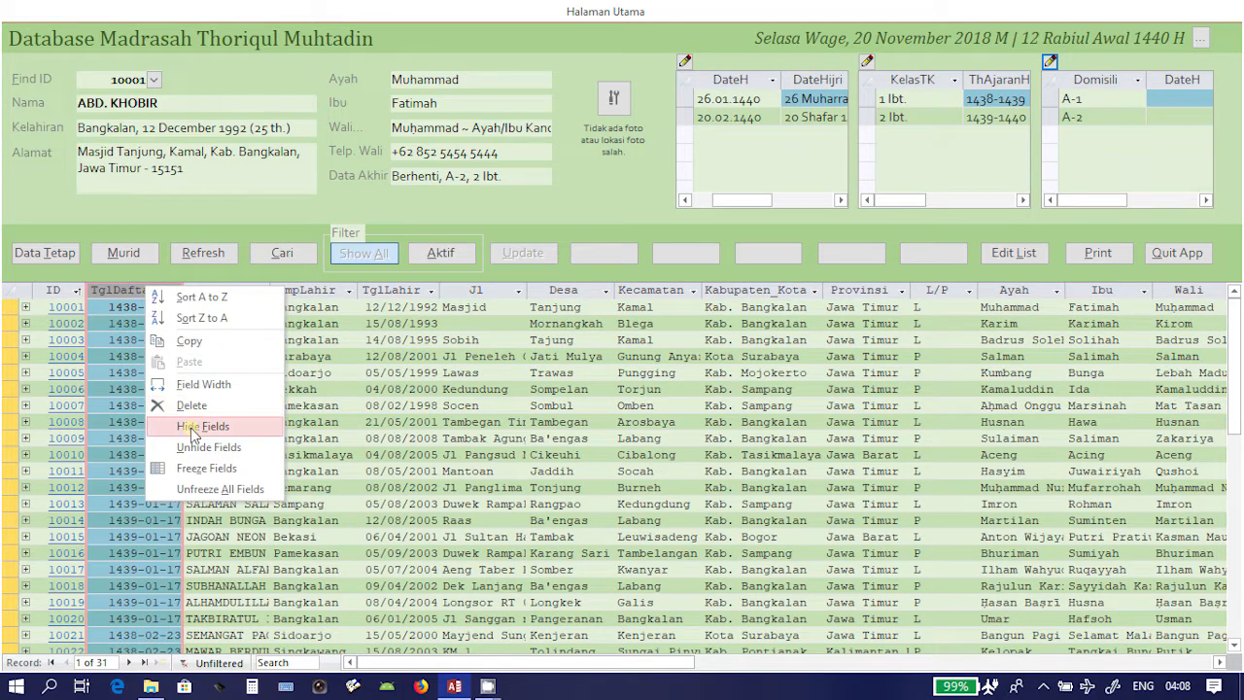
click(192, 429)
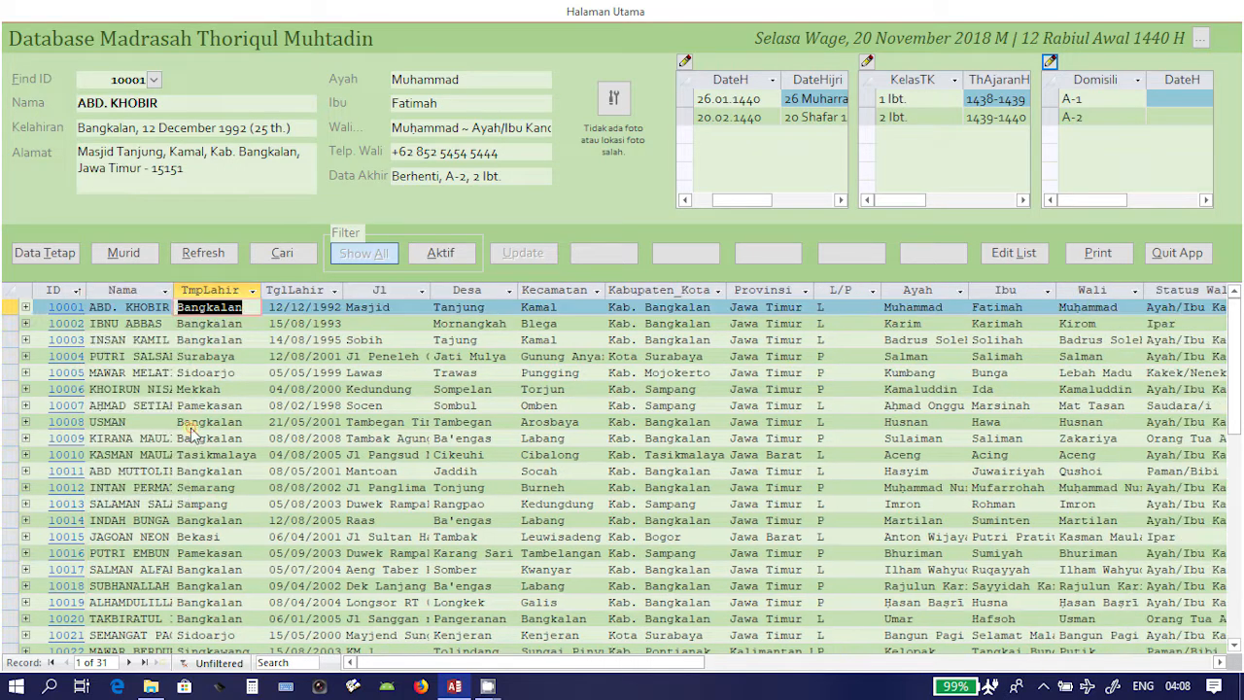
- Unhide the TglDaftarM and TglDaftarH columns in the student list
right_click(126, 291)
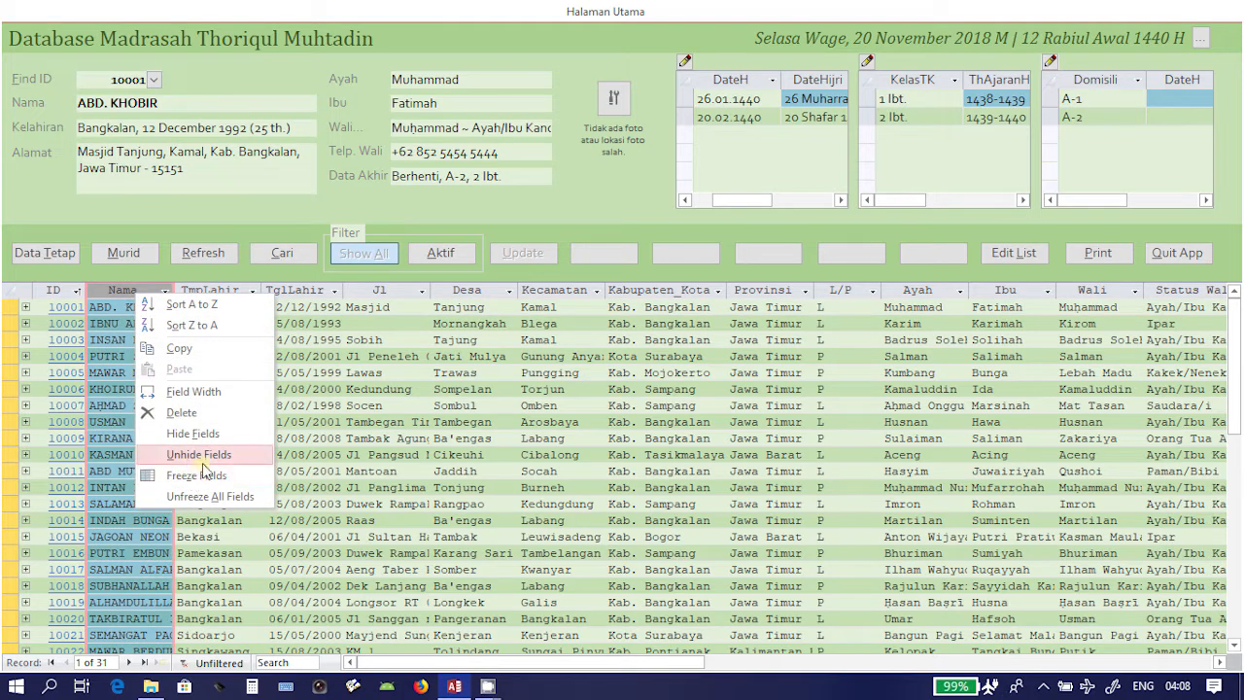
click(202, 460)
click(520, 207)
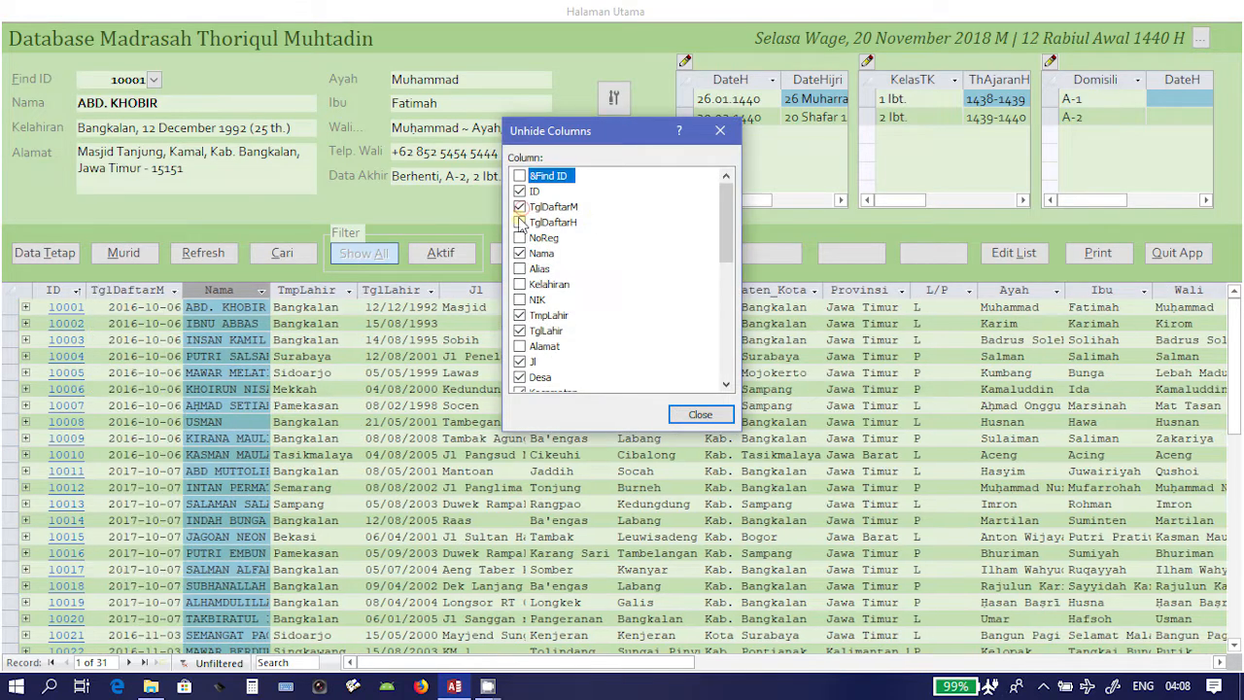
click(520, 222)
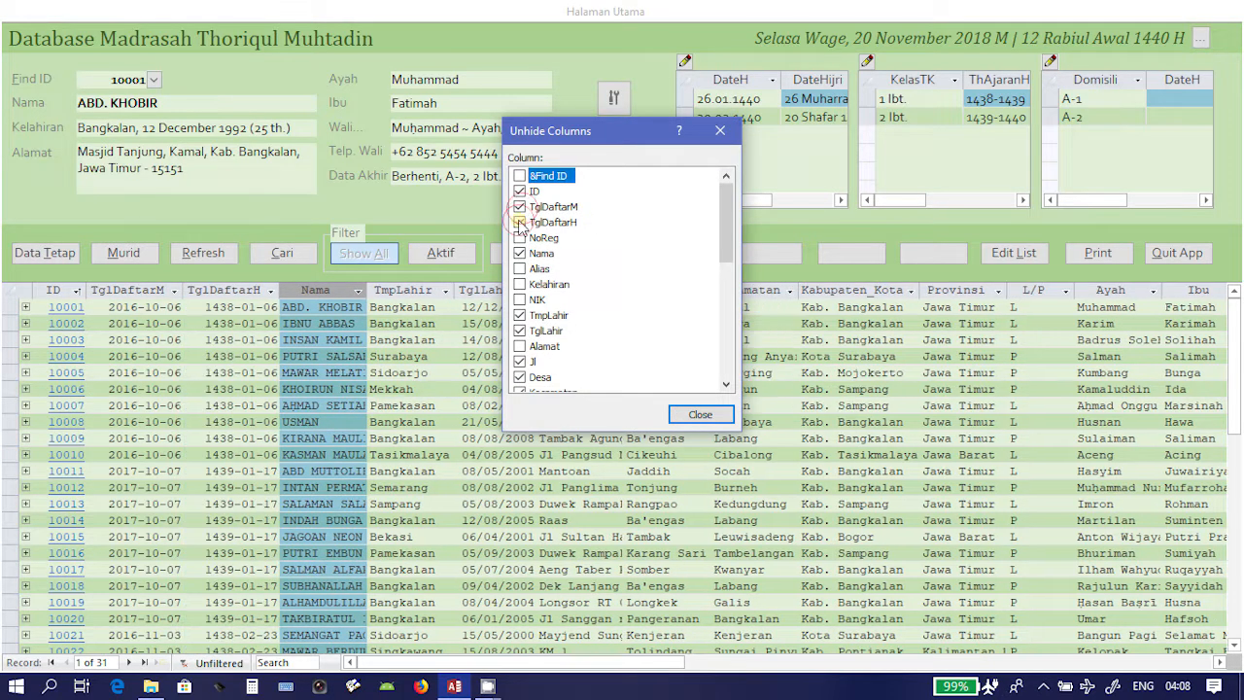
click(702, 416)
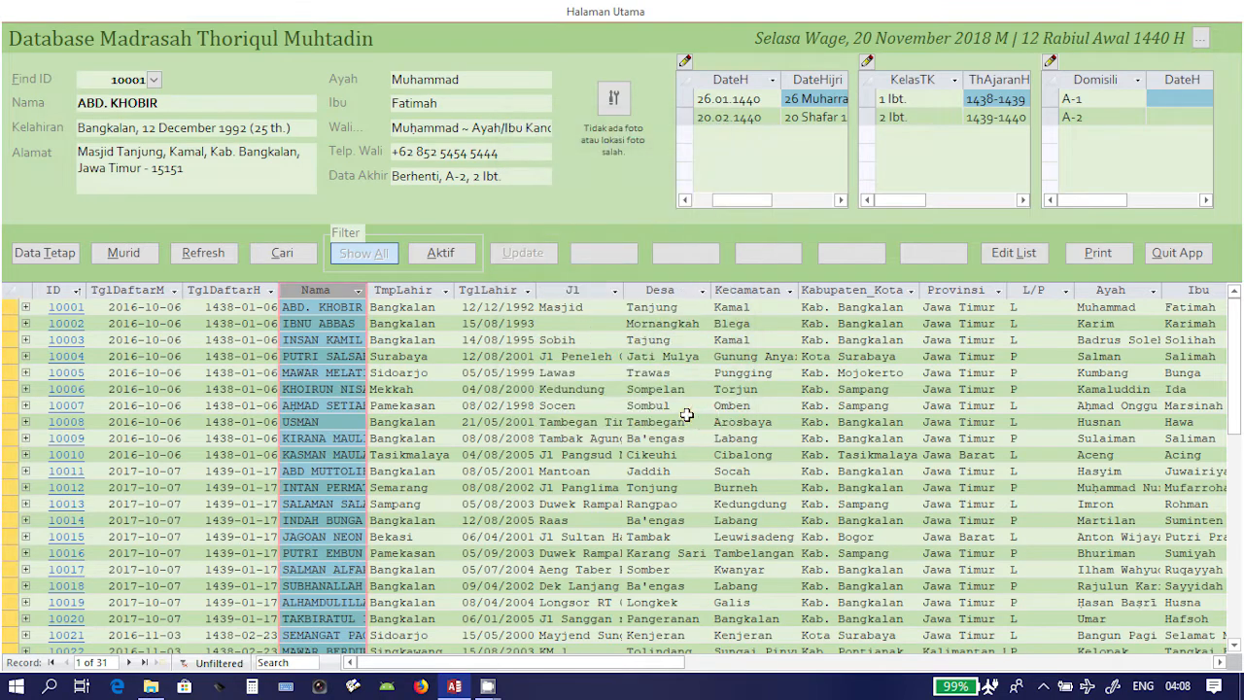
- Filter the student list by Provinsi to show only students from Jawa Barat
click(434, 356)
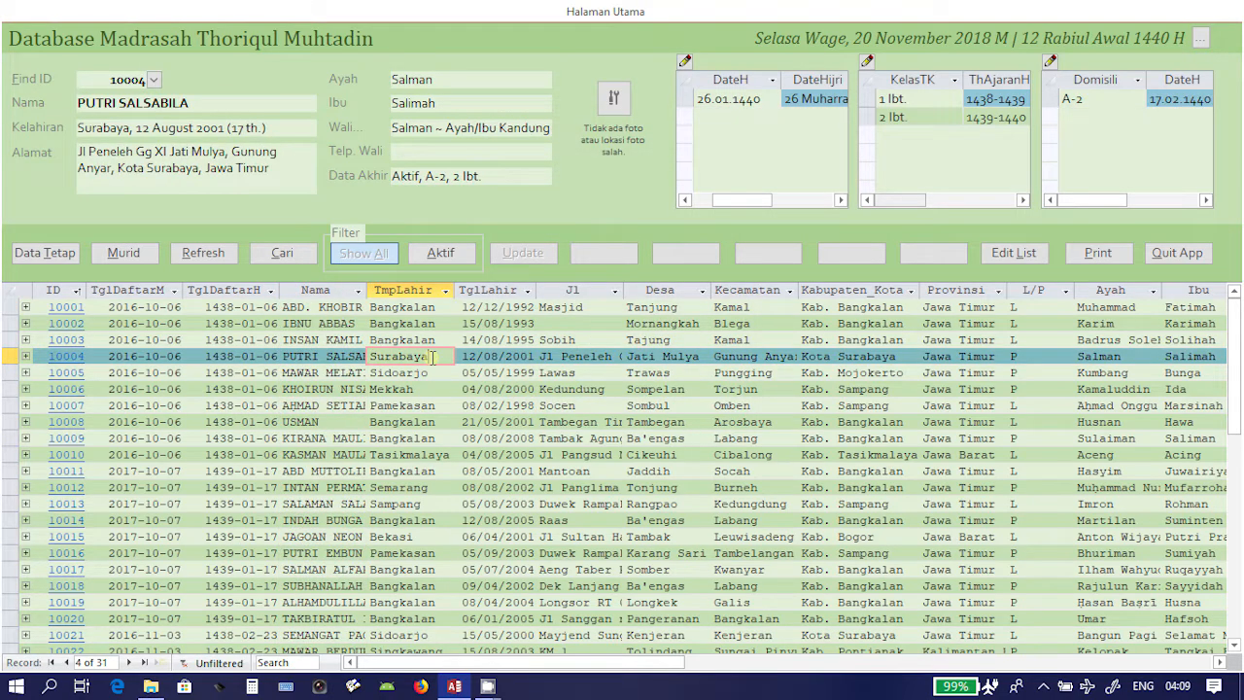
click(430, 373)
click(429, 388)
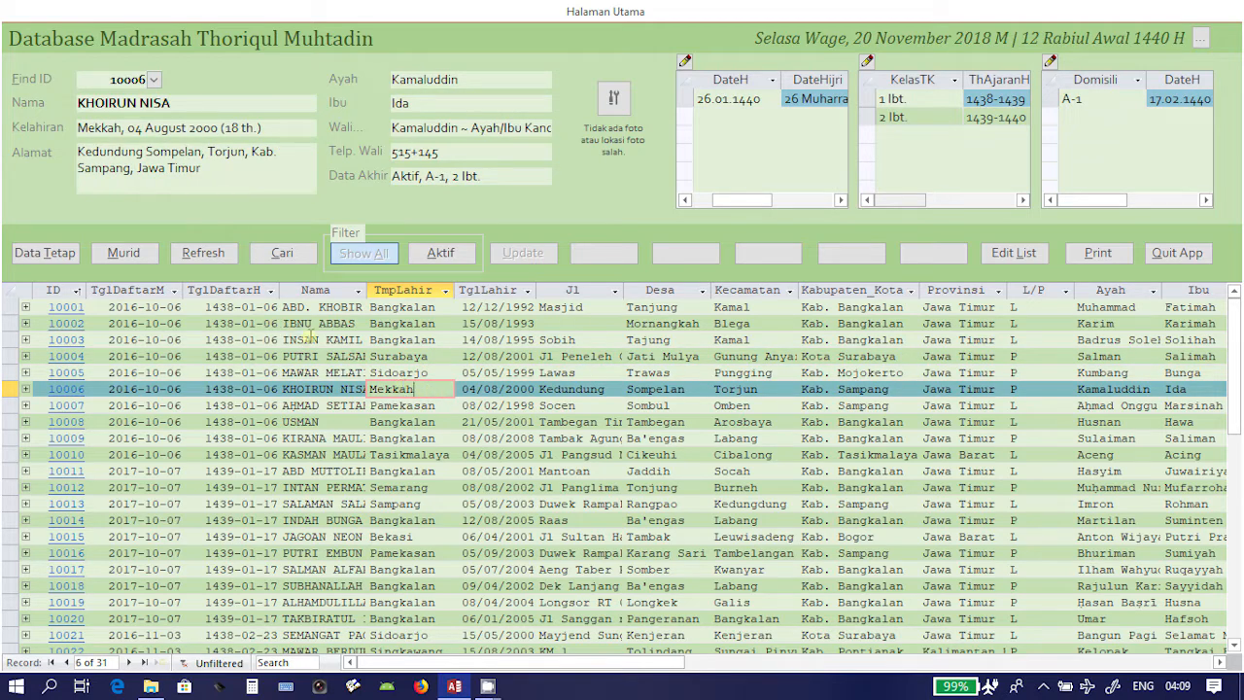
click(997, 289)
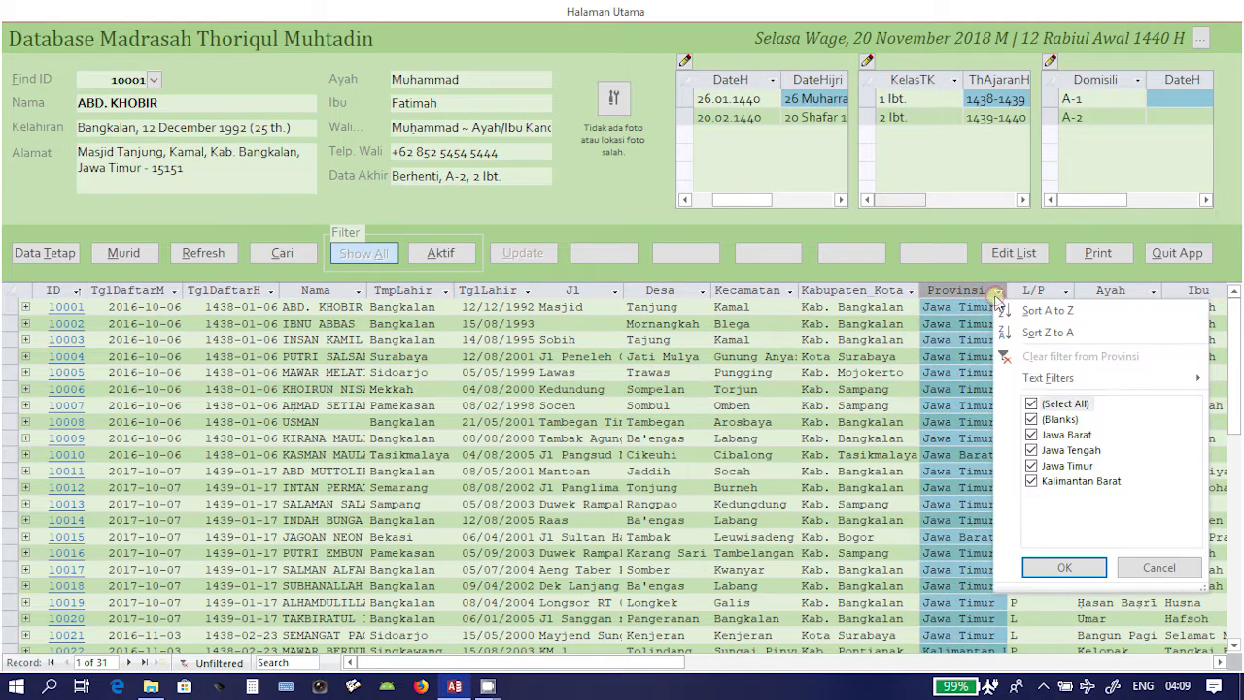
click(1032, 403)
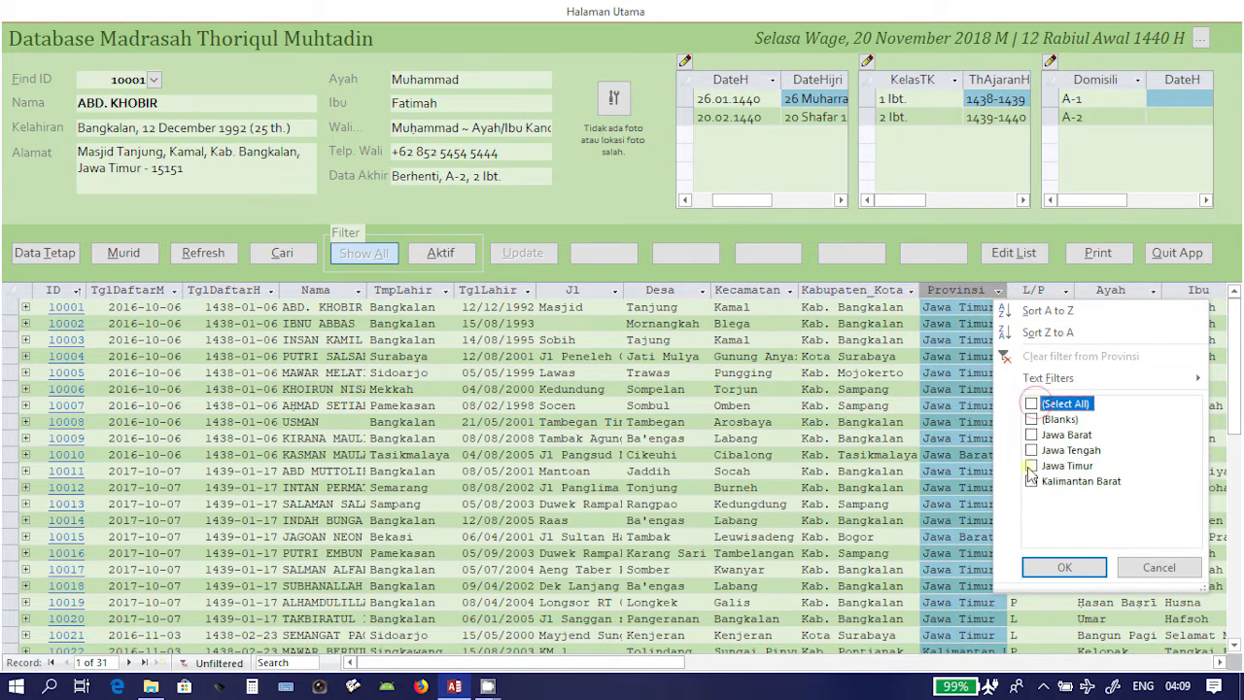
click(1032, 435)
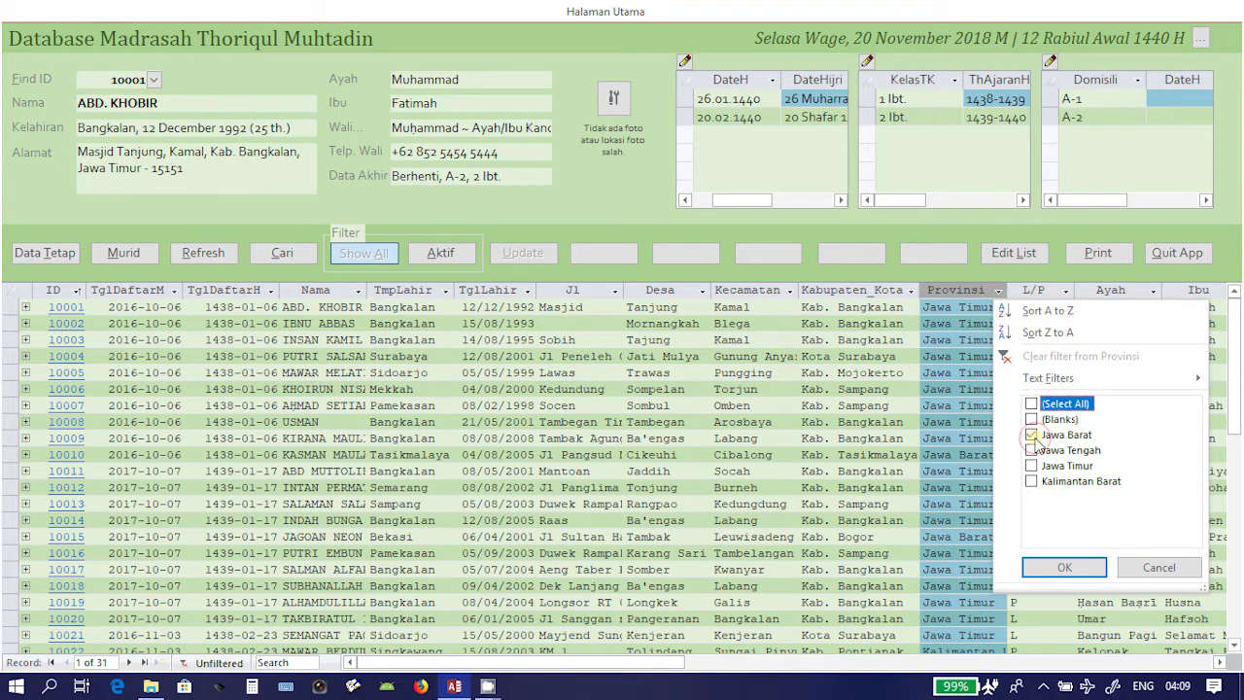
click(1065, 567)
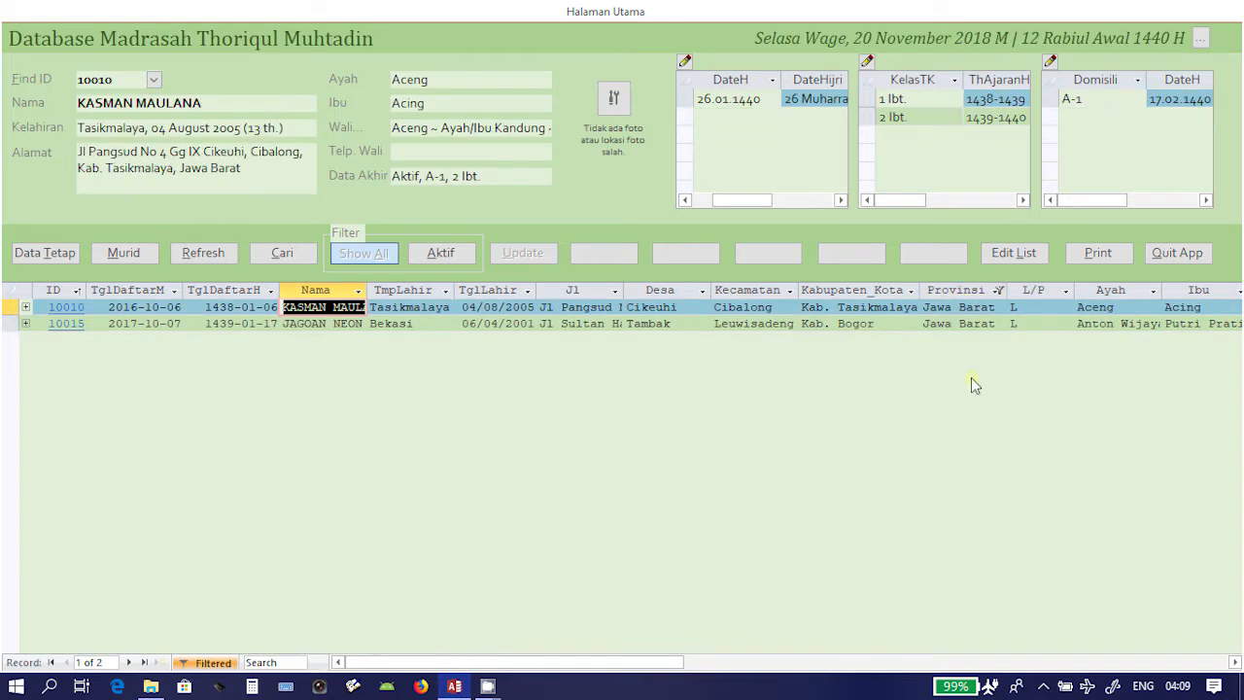
- Change the Provinsi filter in the student list to show only students from Jawa Timur
click(997, 290)
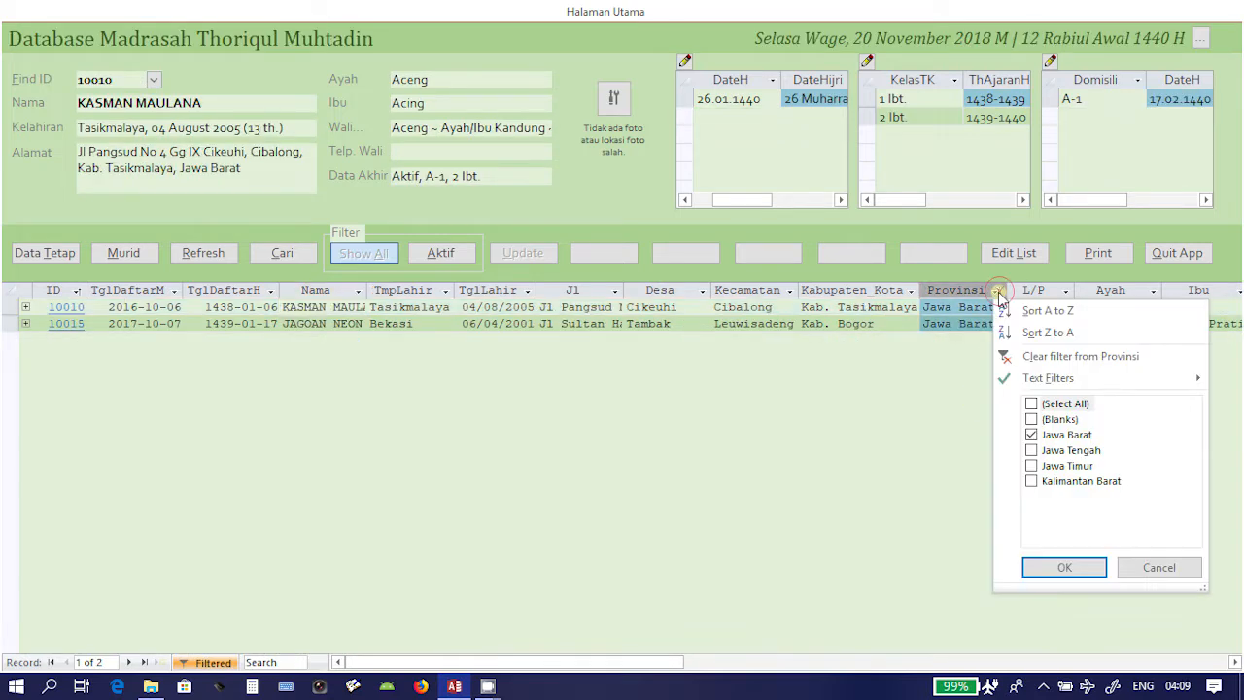
click(1031, 466)
click(1030, 435)
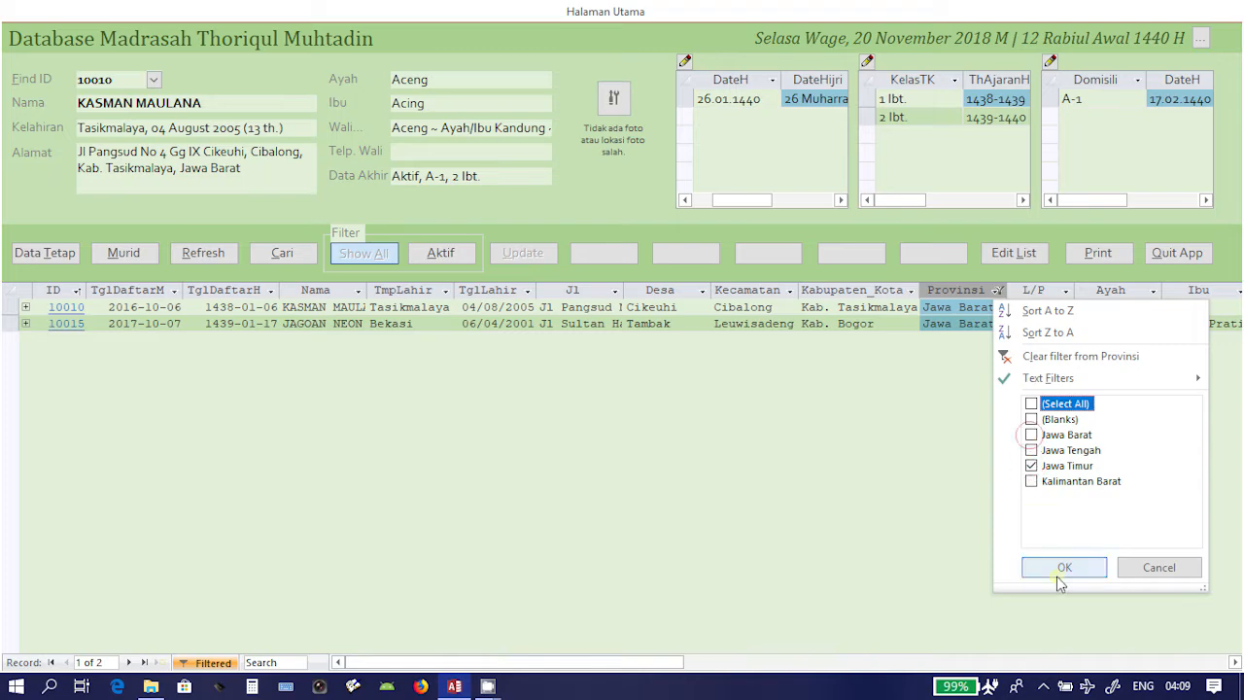
click(1064, 568)
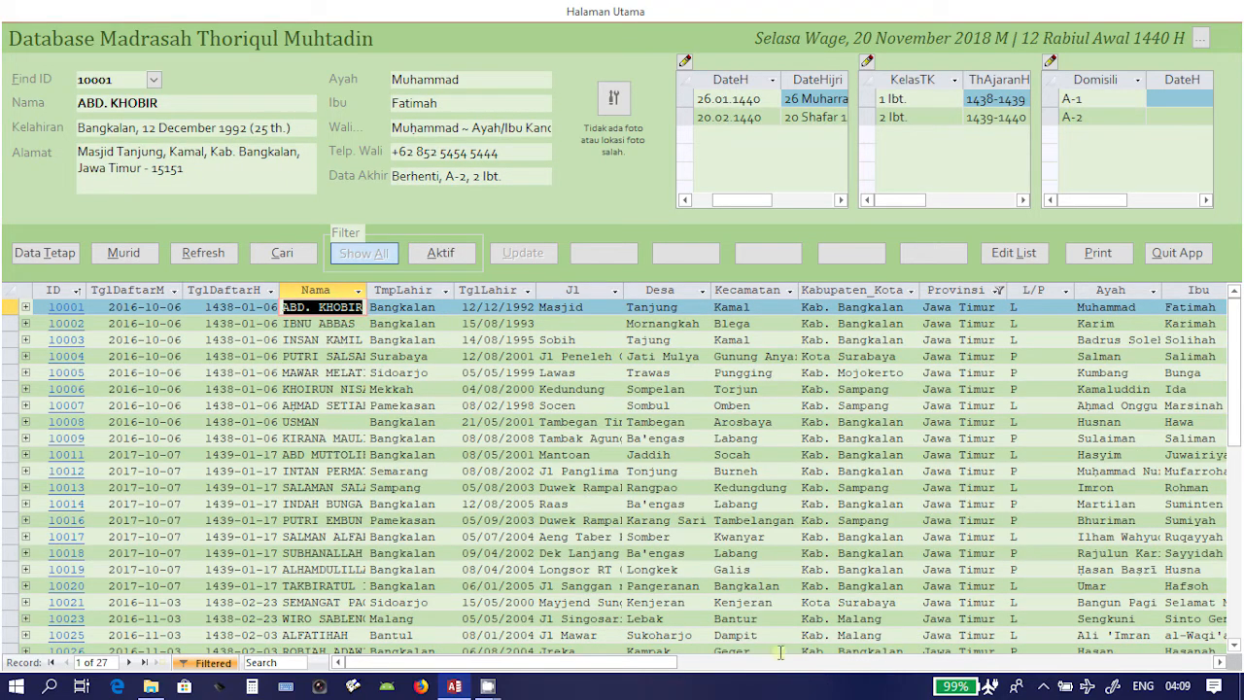
click(874, 554)
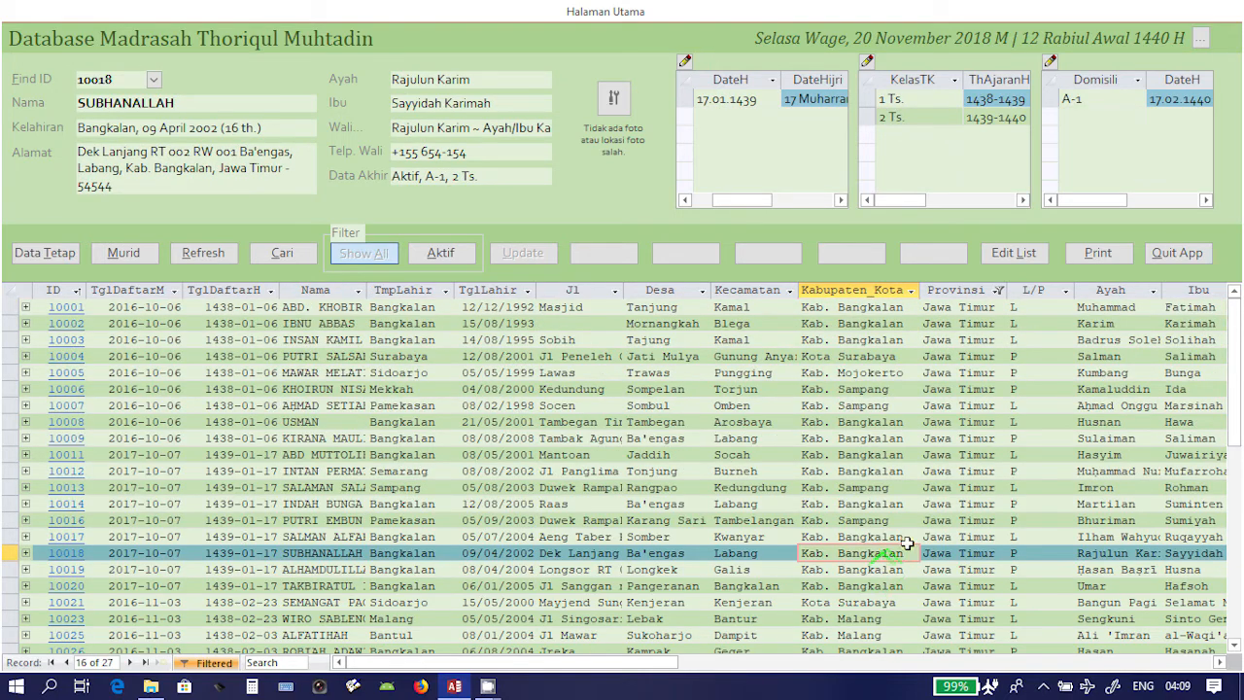
- Narrow the student list further by filtering Kabupaten_Kota to Kab. Bangkalan only
click(910, 290)
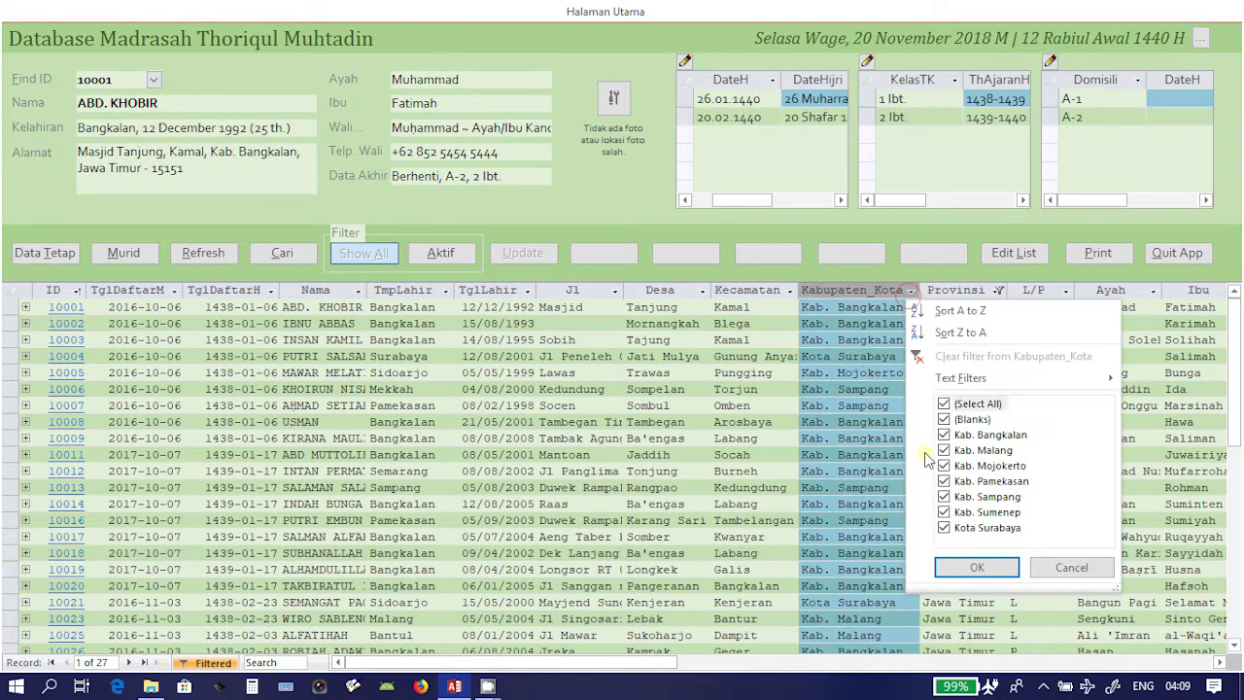
click(944, 403)
click(943, 434)
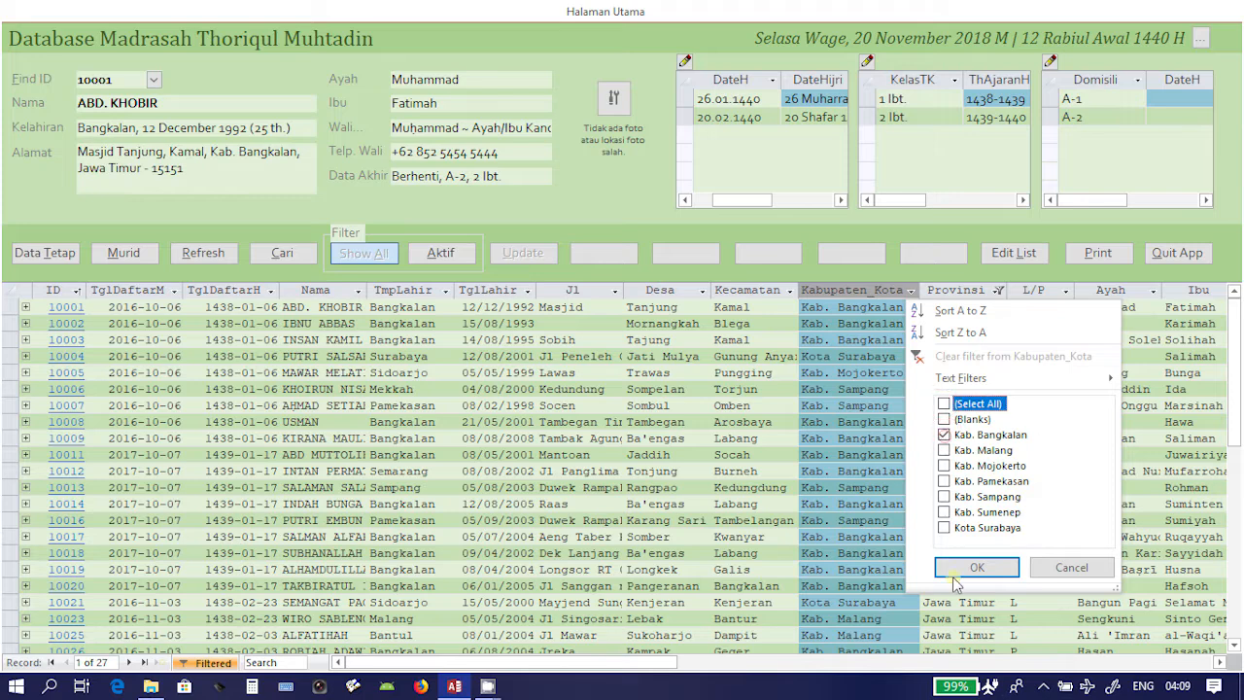
click(977, 567)
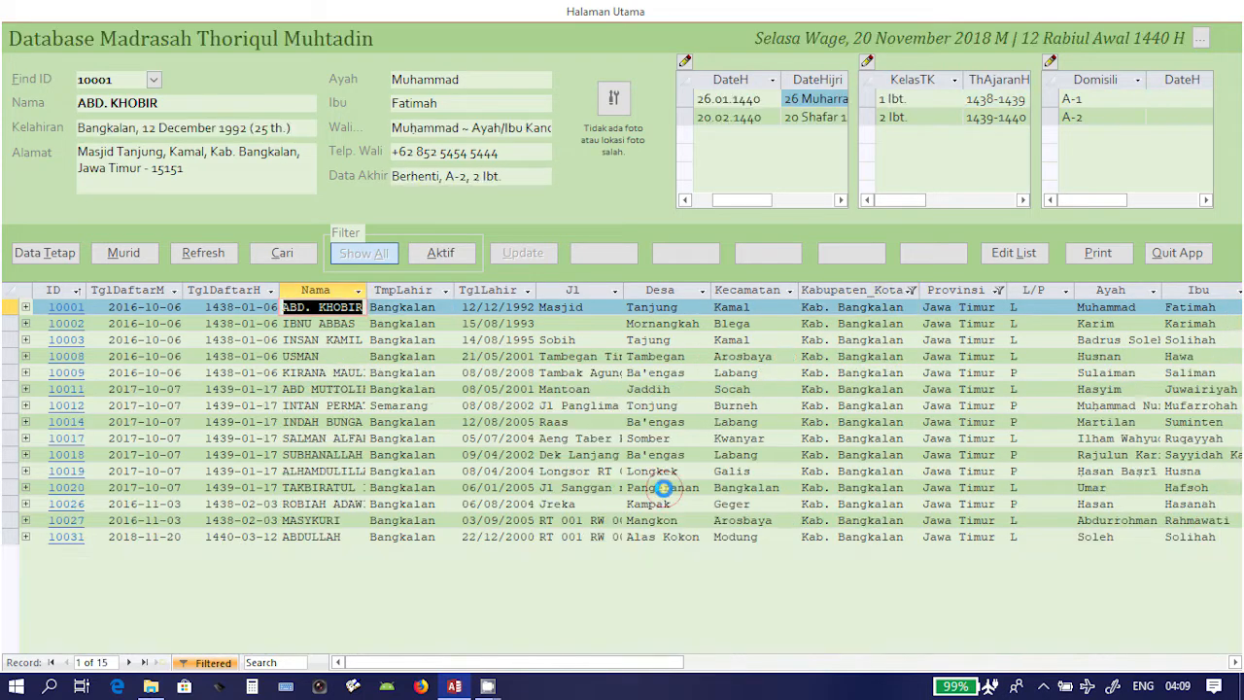
click(661, 487)
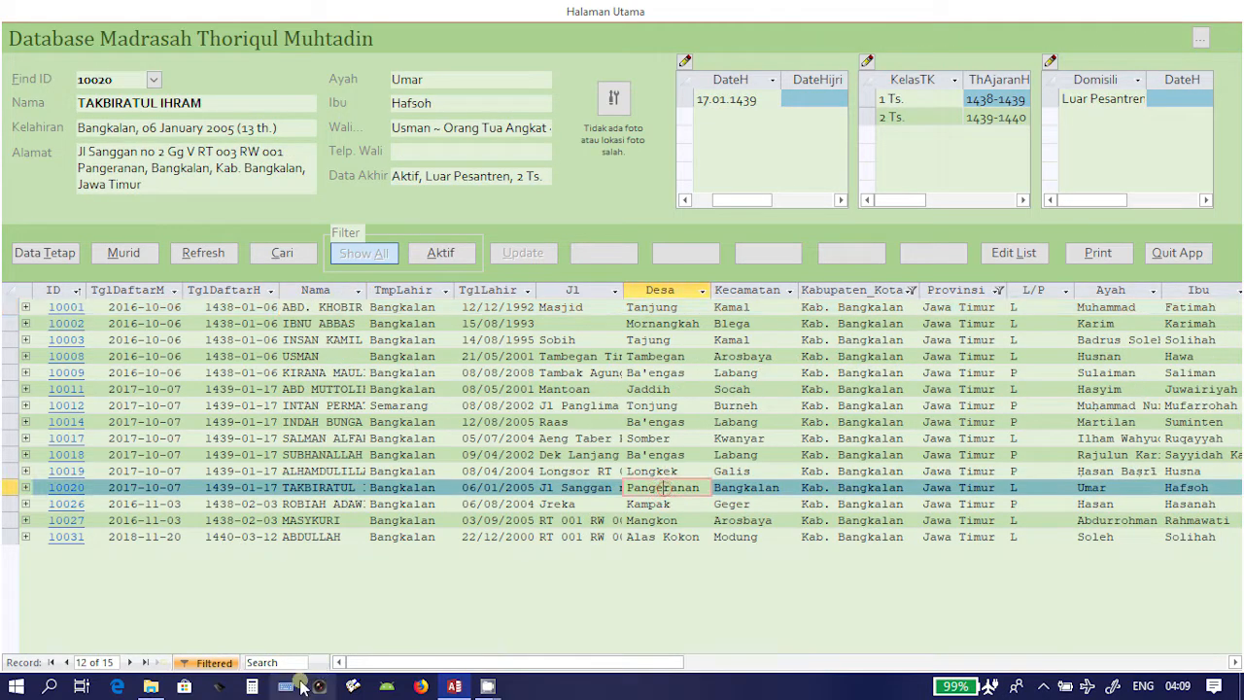
click(719, 438)
click(580, 536)
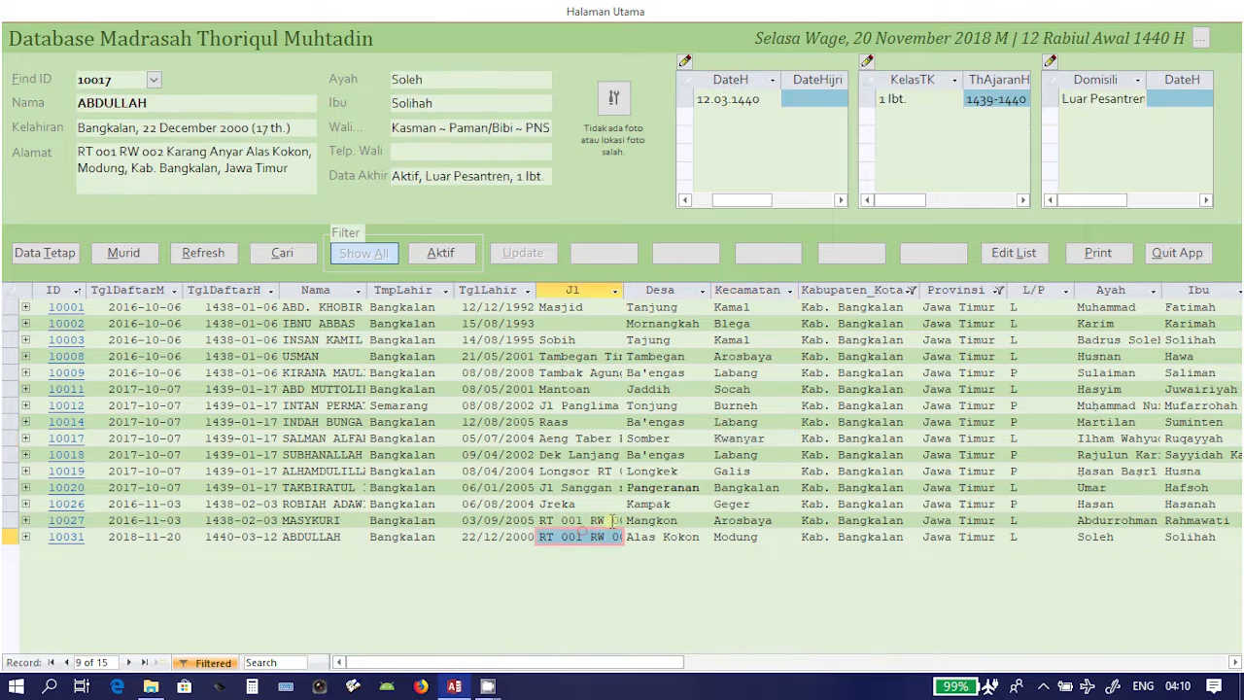
- Clear the Provinsi and Kabupaten_Kota filters so the list includes all students
click(459, 255)
click(364, 253)
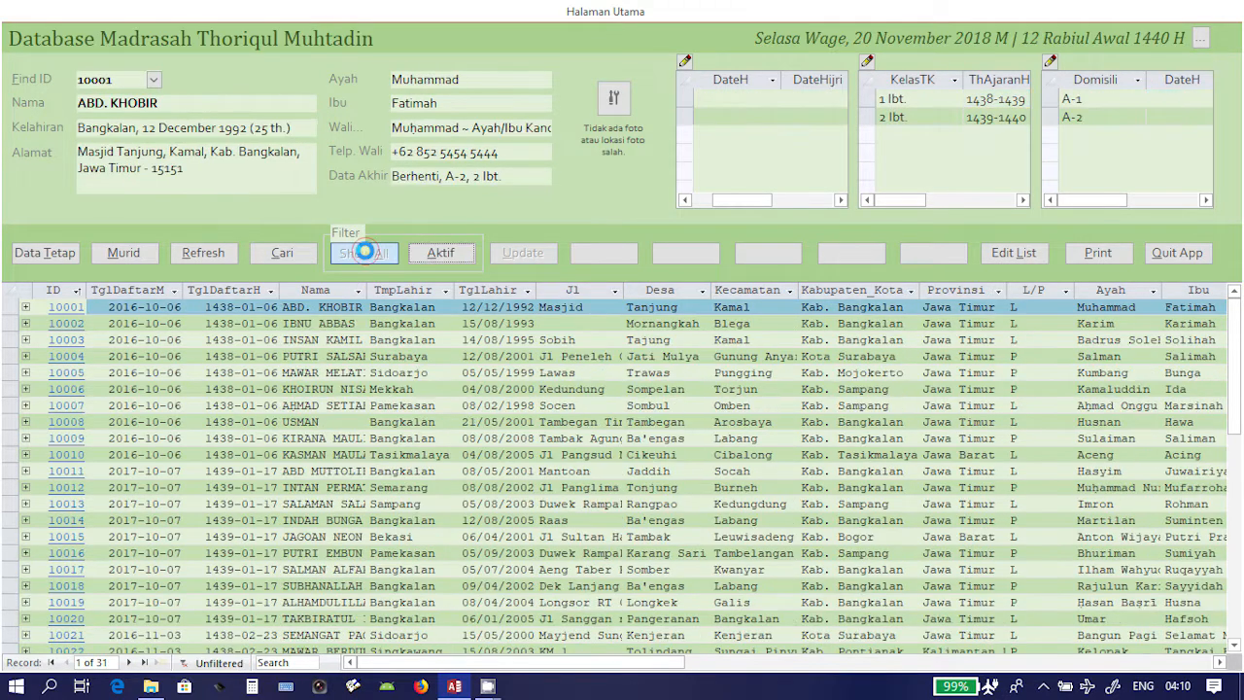
click(933, 438)
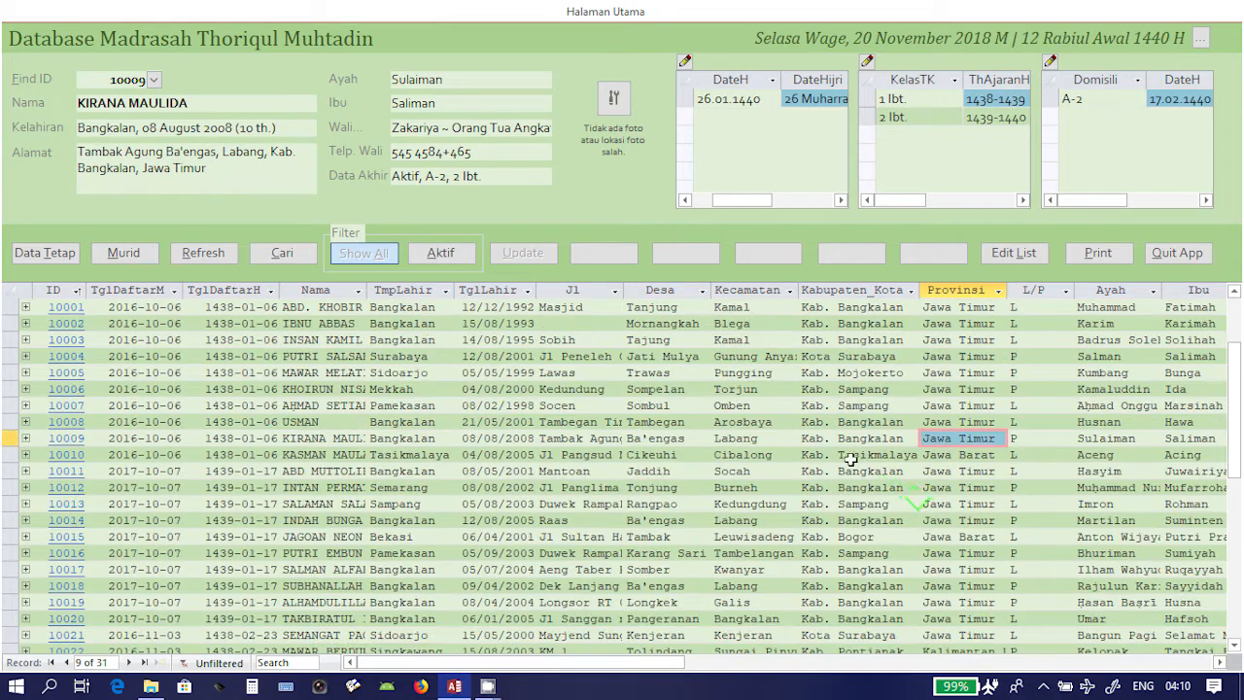
- Limit the student list to active students with the Aktif filter and restore the full list
click(440, 253)
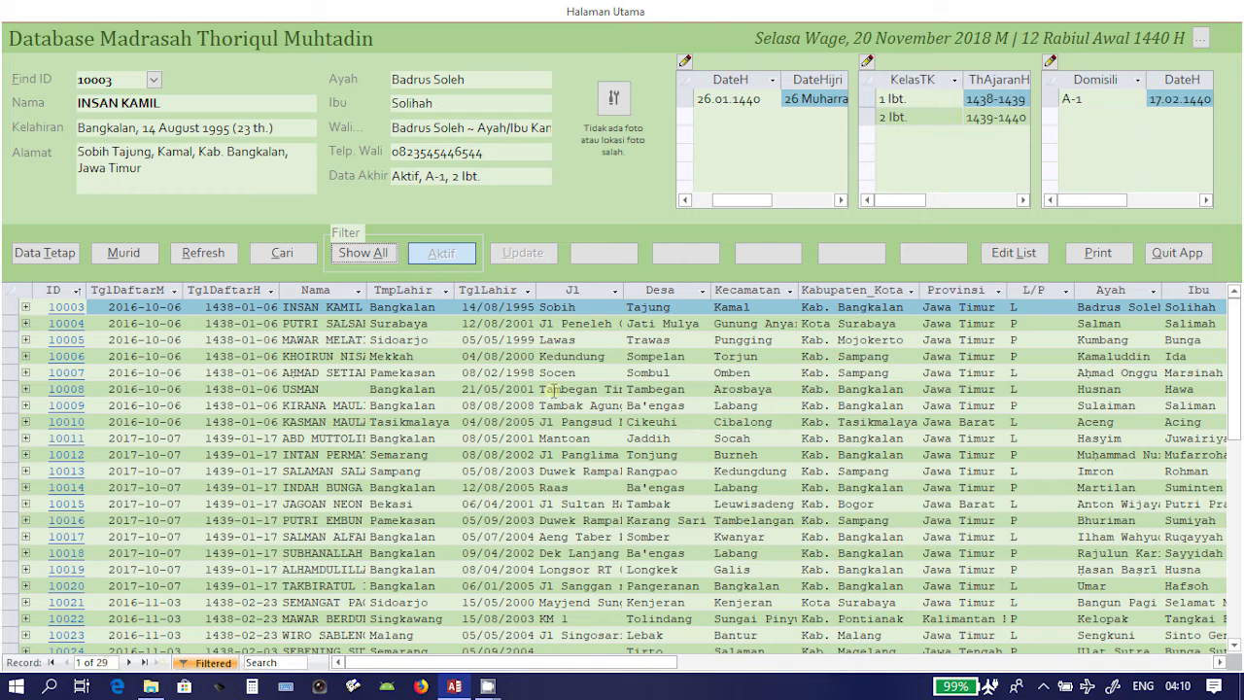
click(365, 253)
- Select the first student in the list and examine the Status entries in the student's status history
click(519, 307)
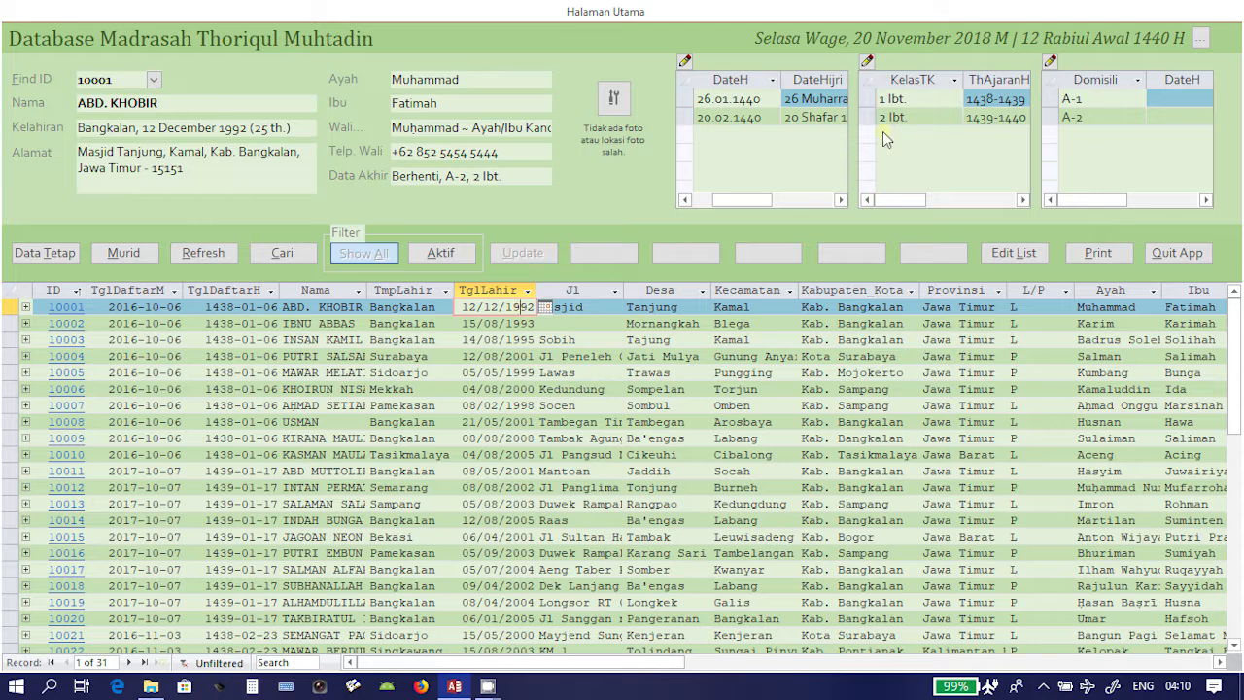
drag(750, 200, 675, 201)
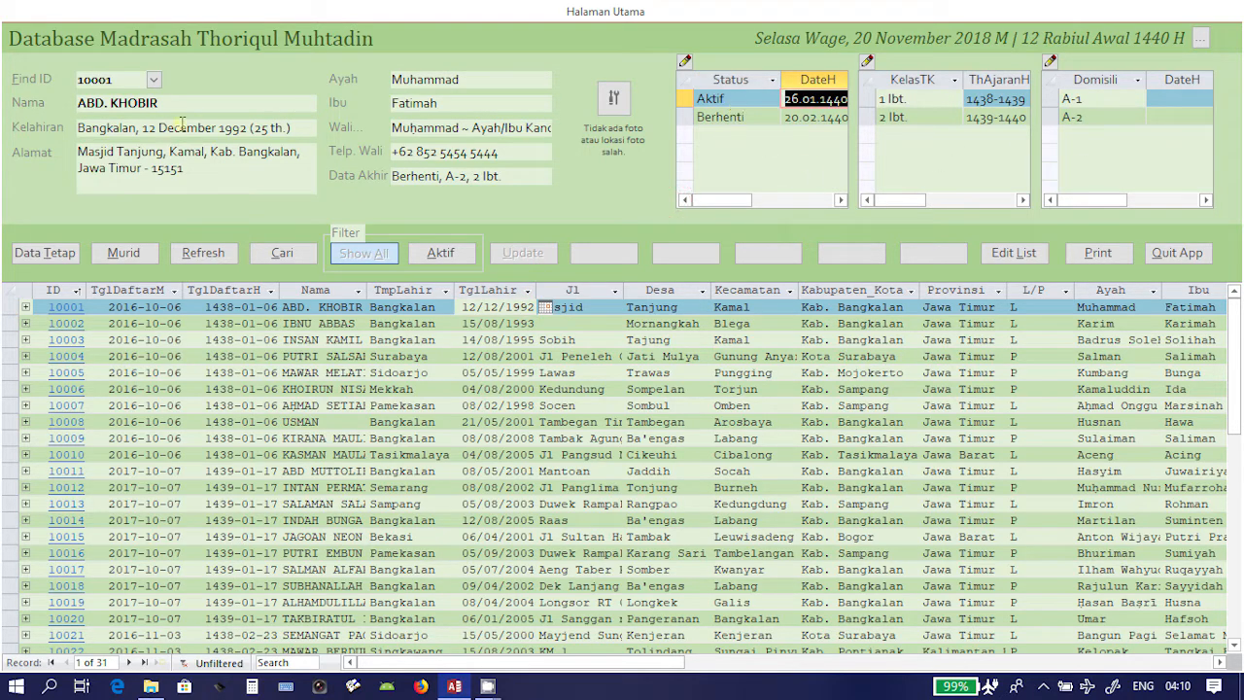
click(738, 117)
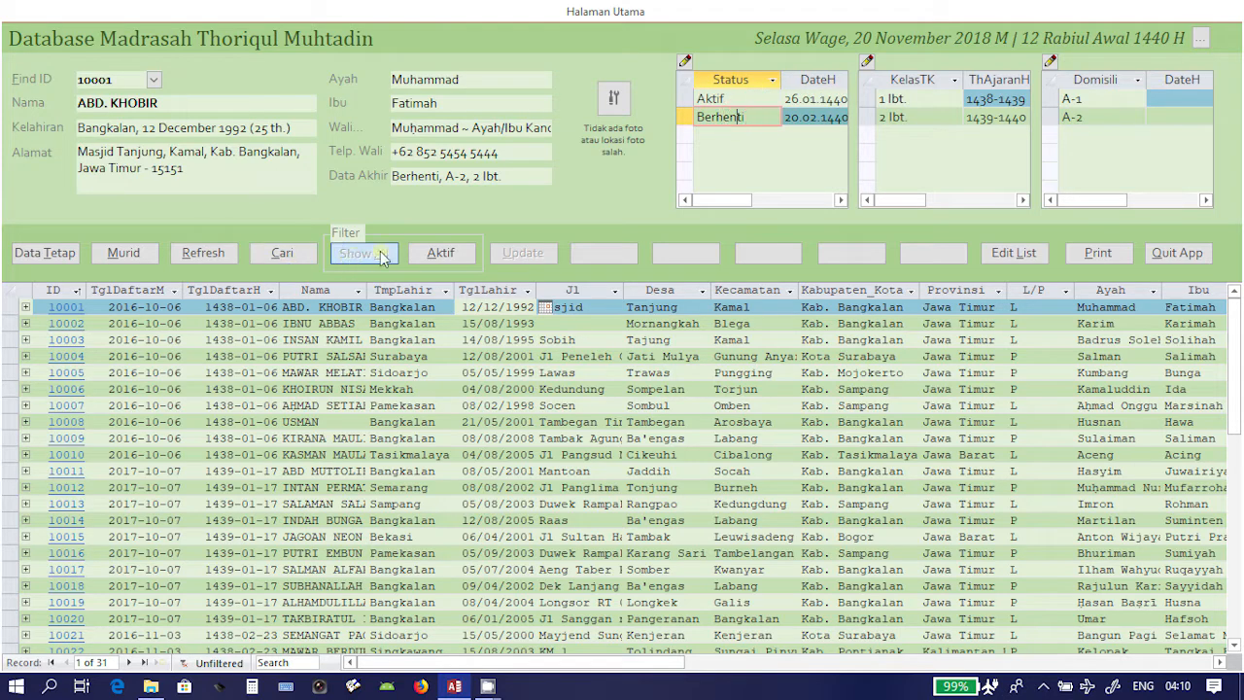
- Apply the Aktif filter again, check the first students listed, and return to showing all students
click(440, 252)
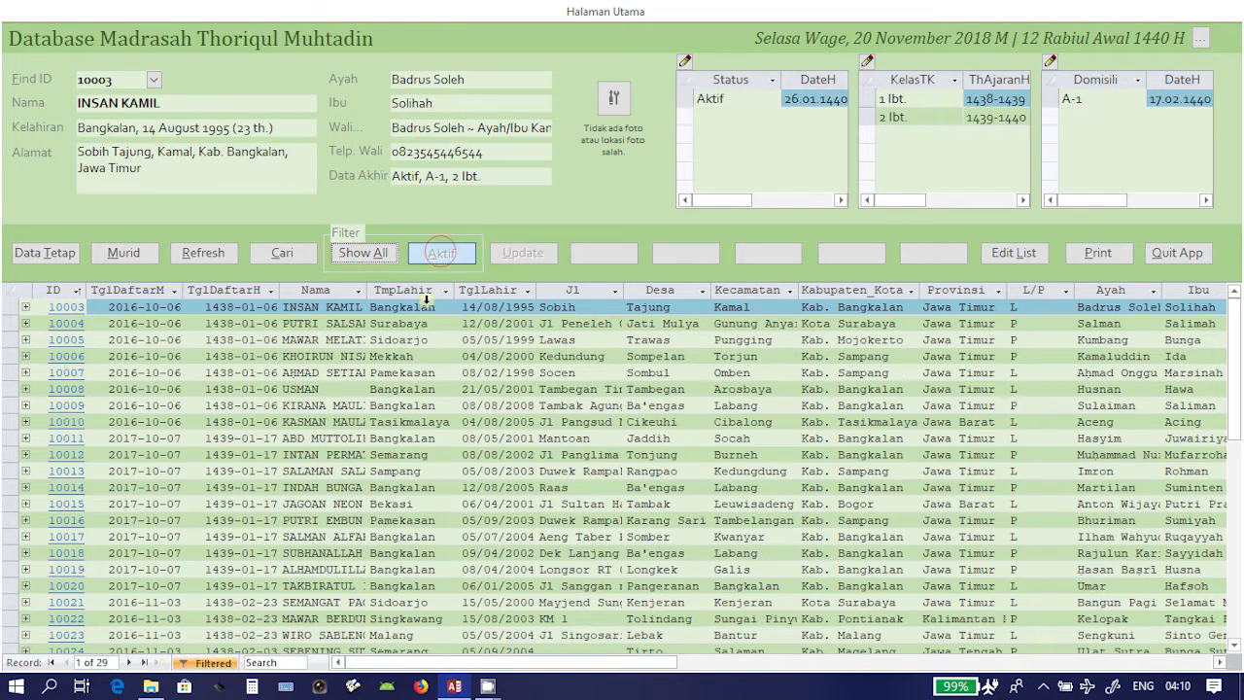
click(418, 316)
click(416, 311)
click(337, 317)
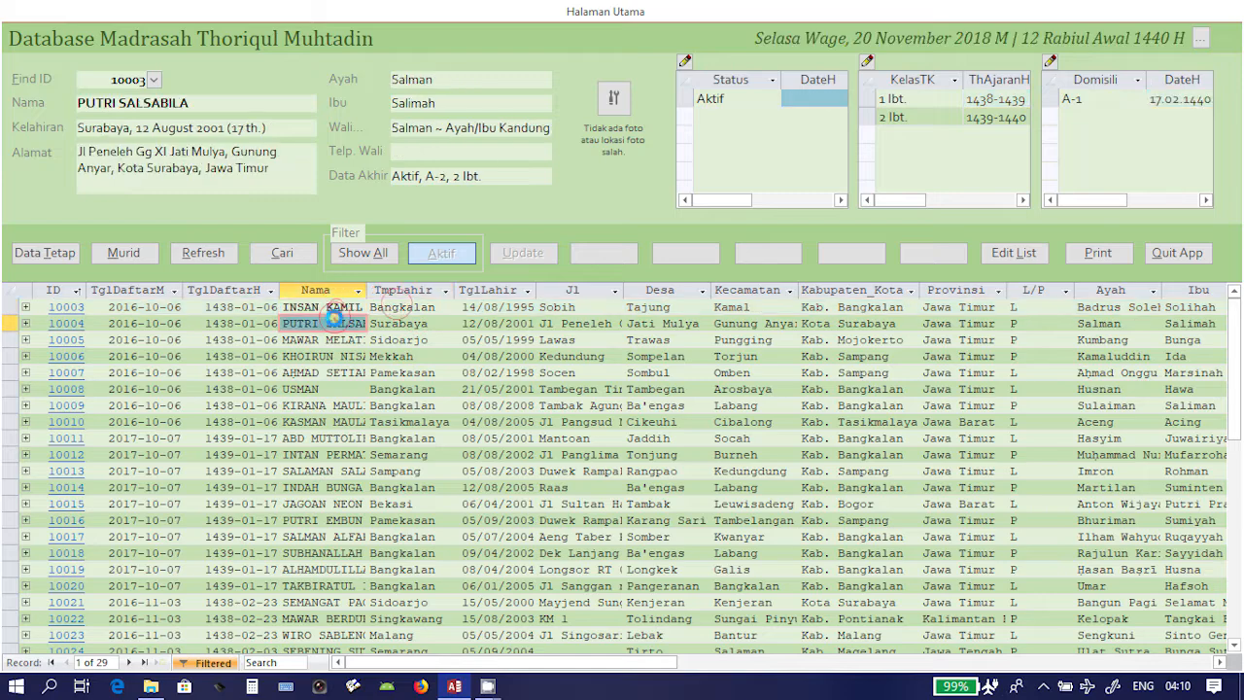
click(387, 311)
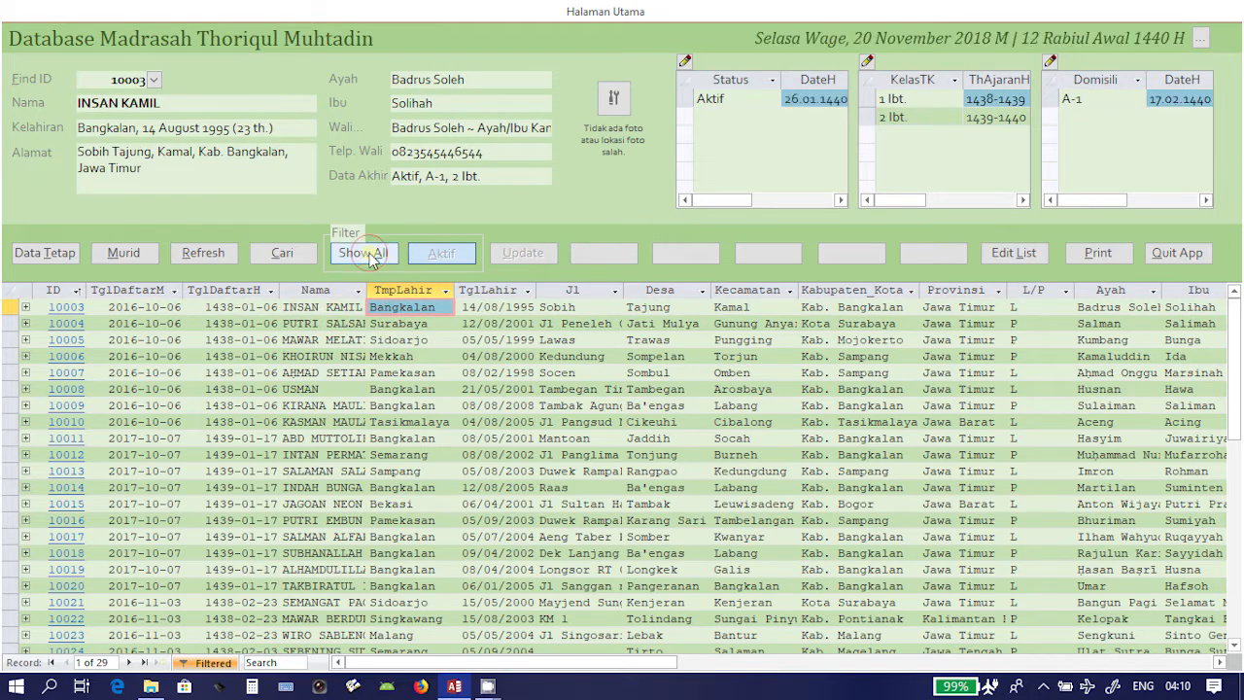
click(367, 255)
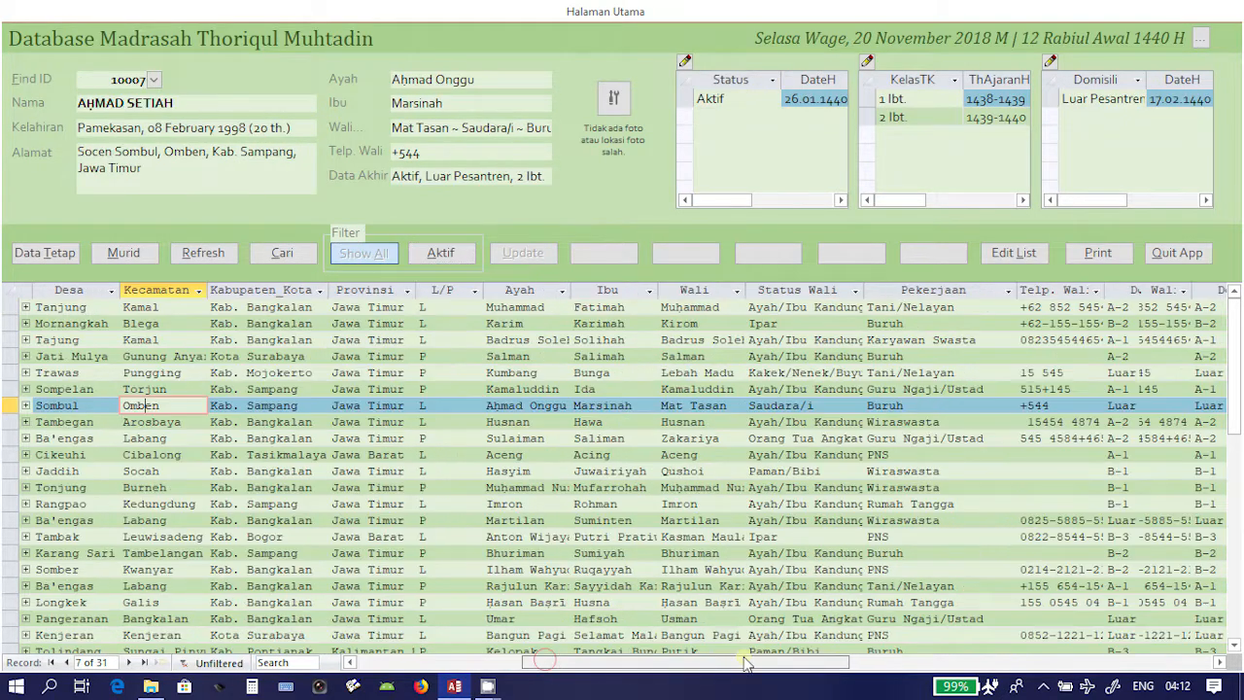
- Filter the student list by Tingkat to show only Ibtidaiyah students
drag(738, 661, 850, 662)
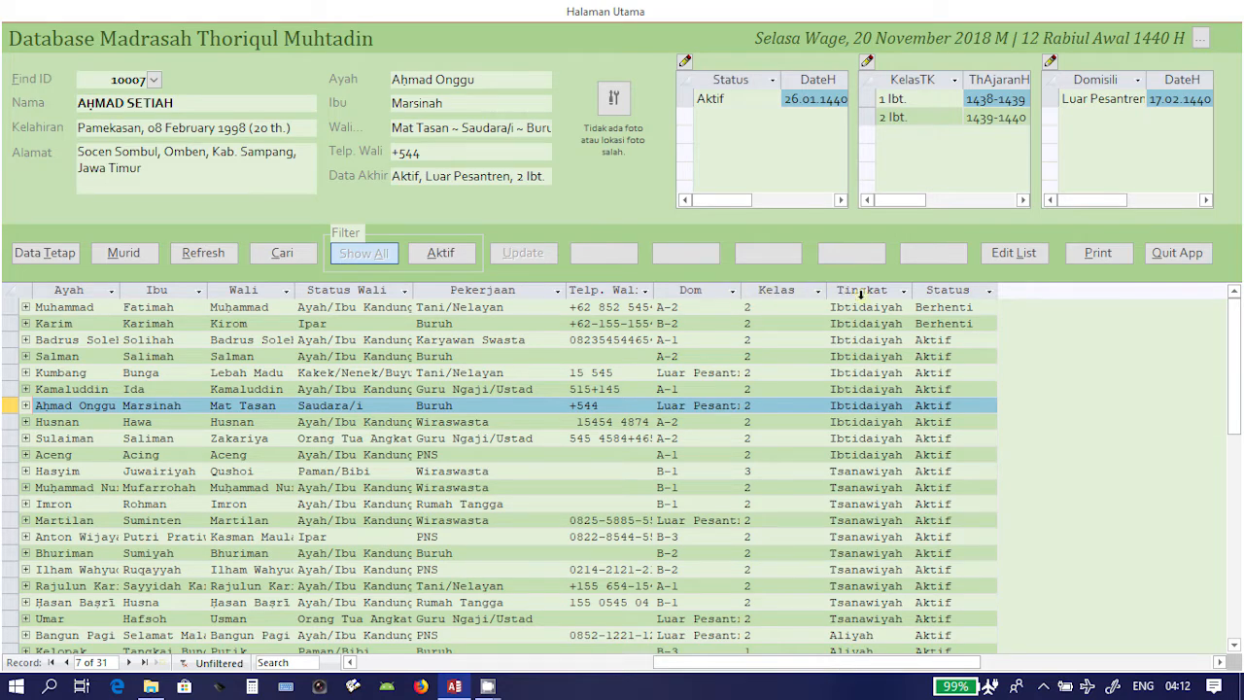
click(903, 290)
click(935, 403)
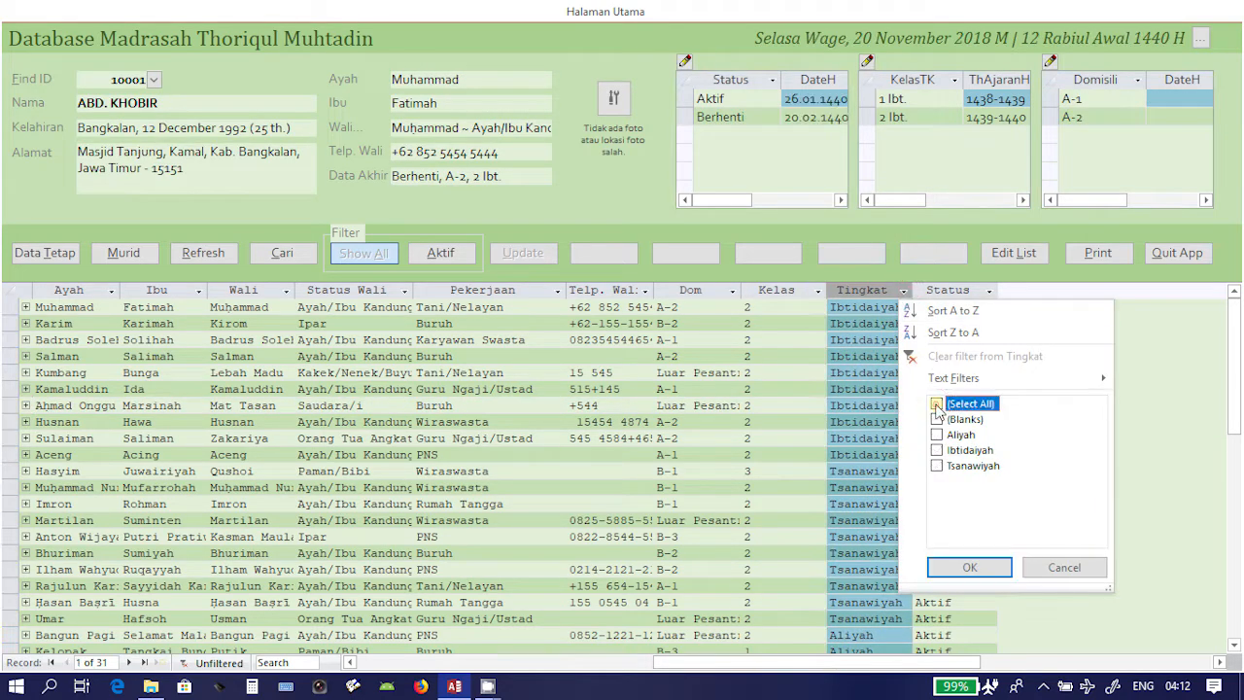
click(969, 568)
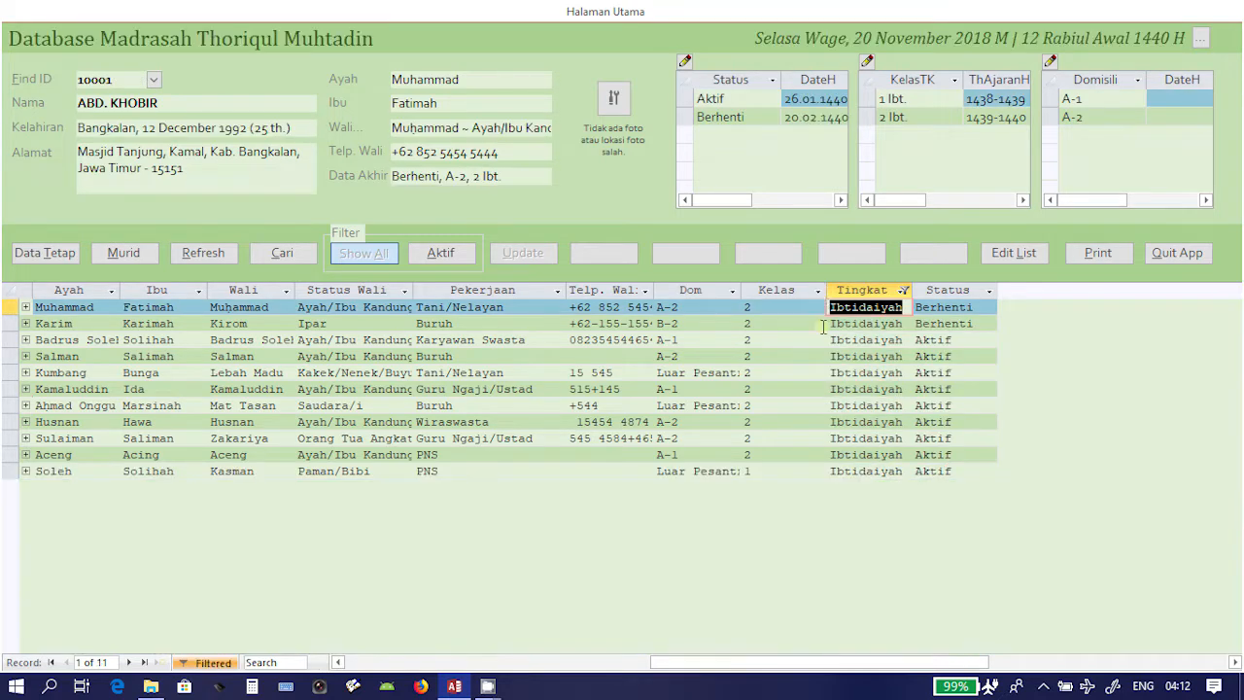
- Filter the Ibtidaiyah students by Kelas to show only class 1
click(818, 290)
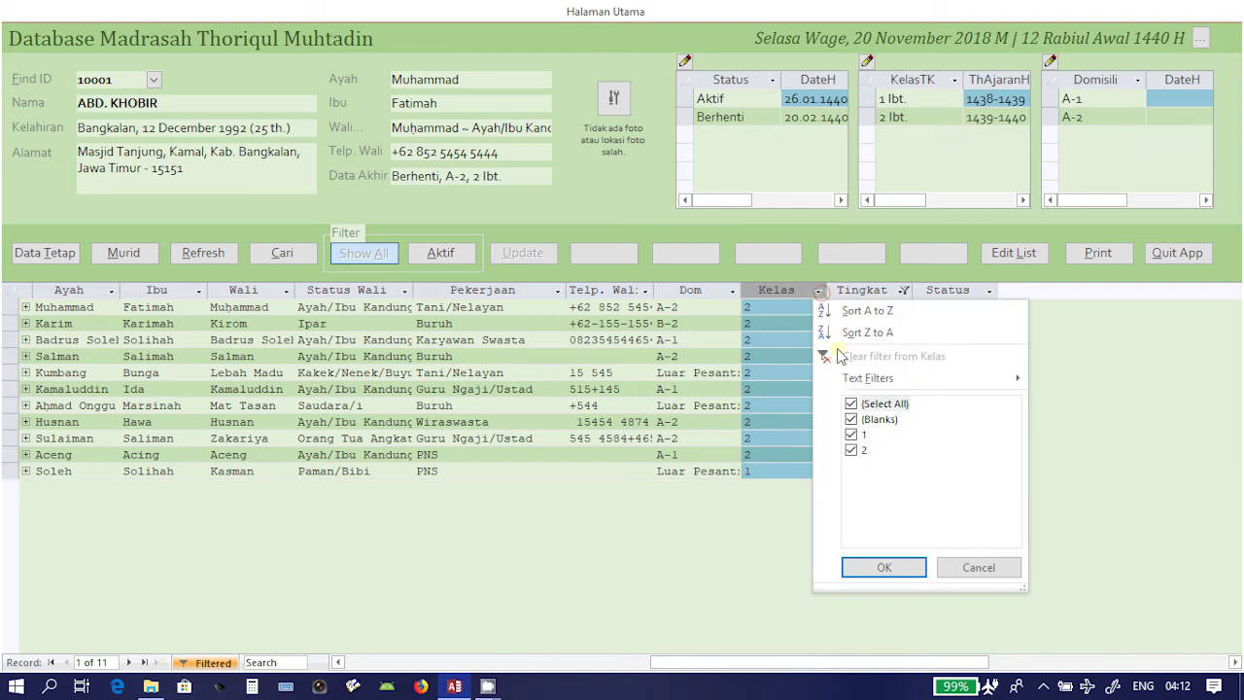
click(851, 404)
click(851, 437)
click(880, 568)
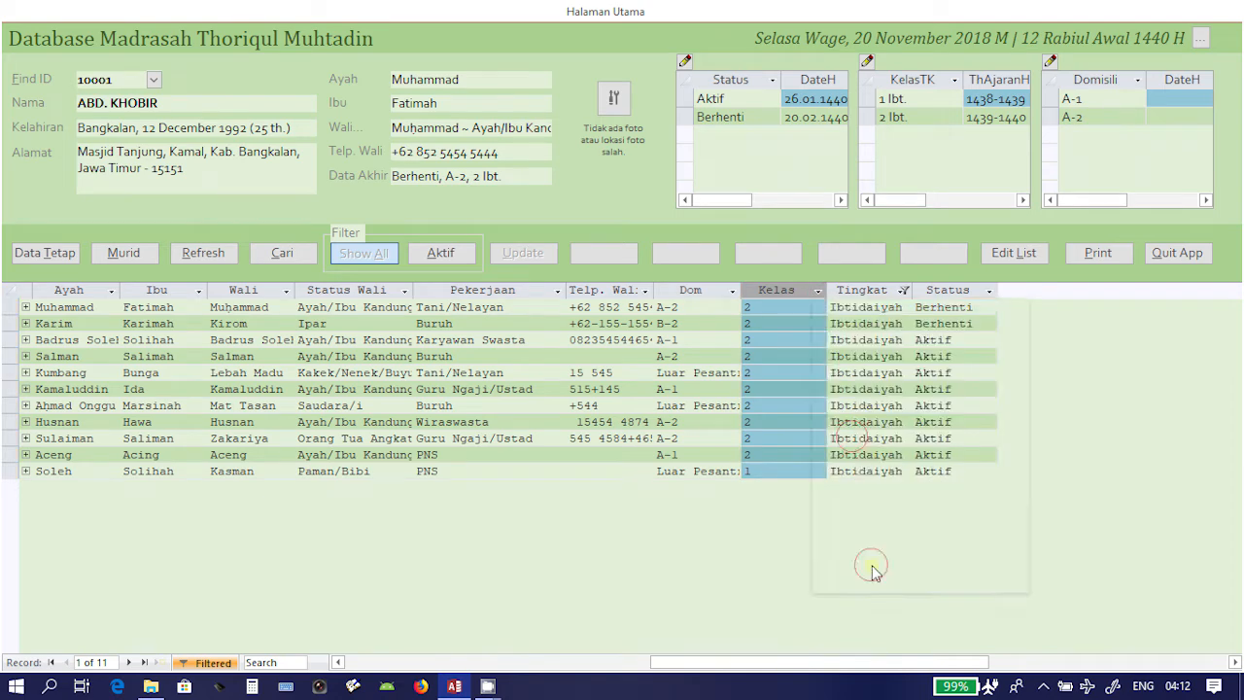
- Switch the Kelas filter of the Ibtidaiyah list from class 1 to class 2
click(817, 291)
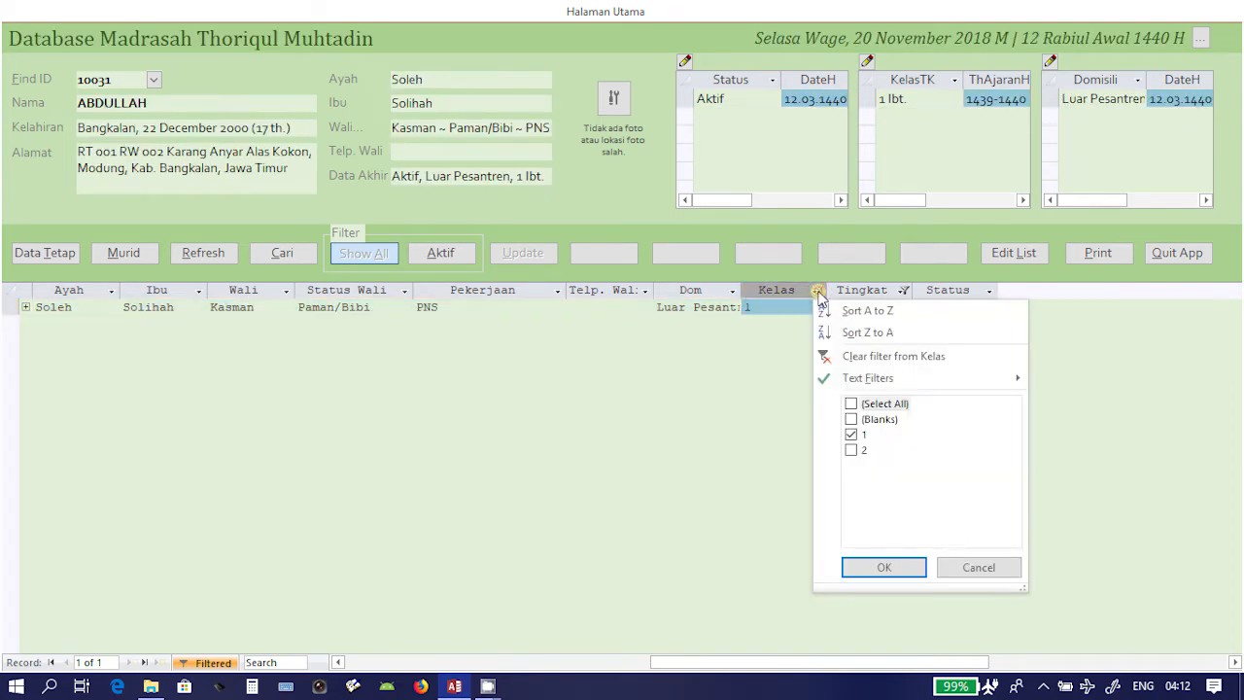
click(851, 450)
click(851, 434)
click(884, 567)
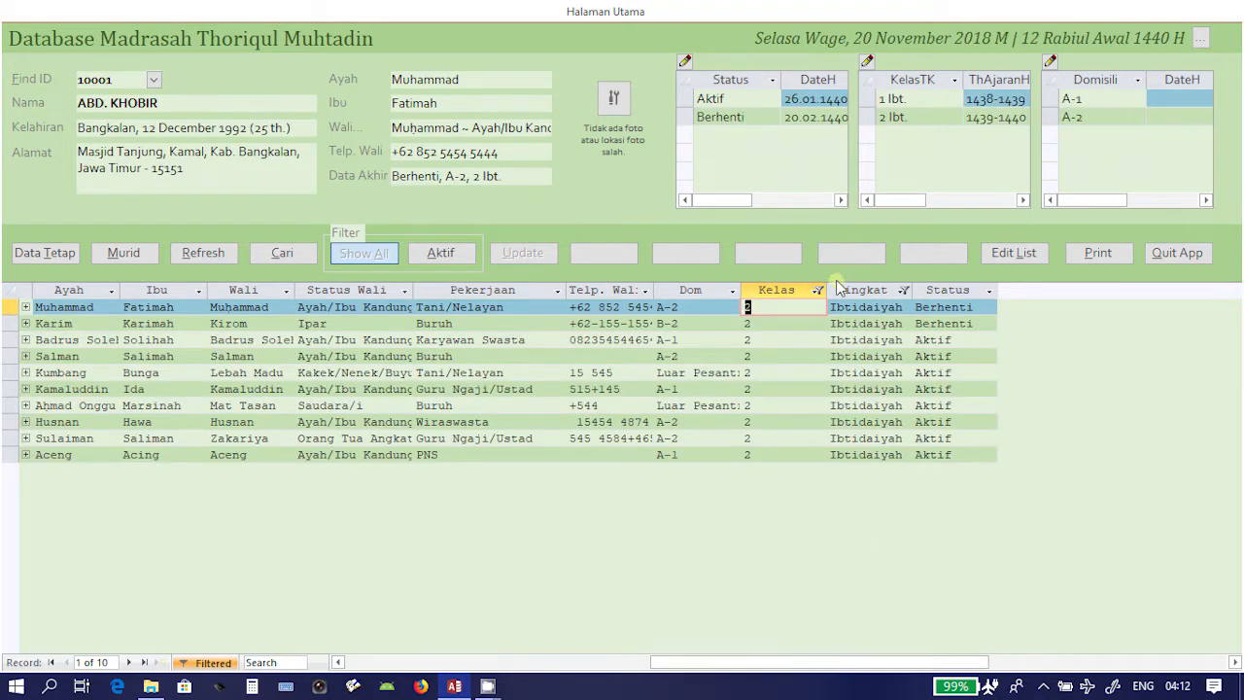
- Change the Tingkat filter to Aliyah only, in place of Ibtidaiyah
click(903, 292)
click(937, 436)
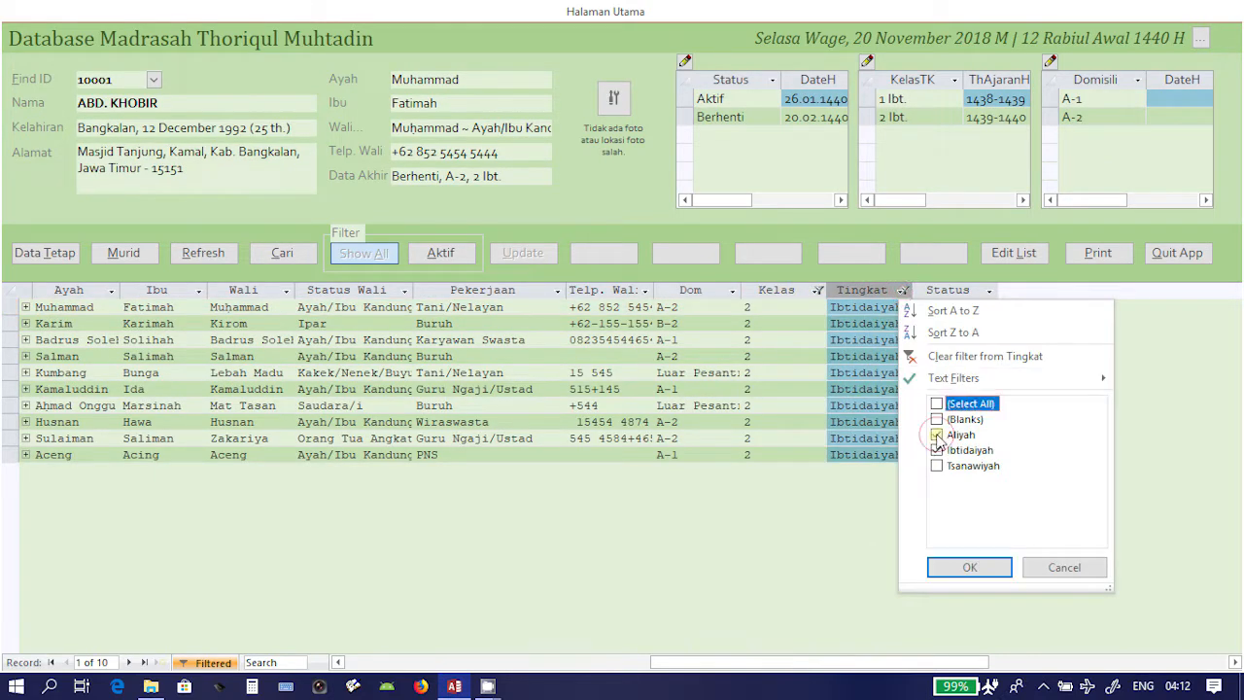
click(967, 568)
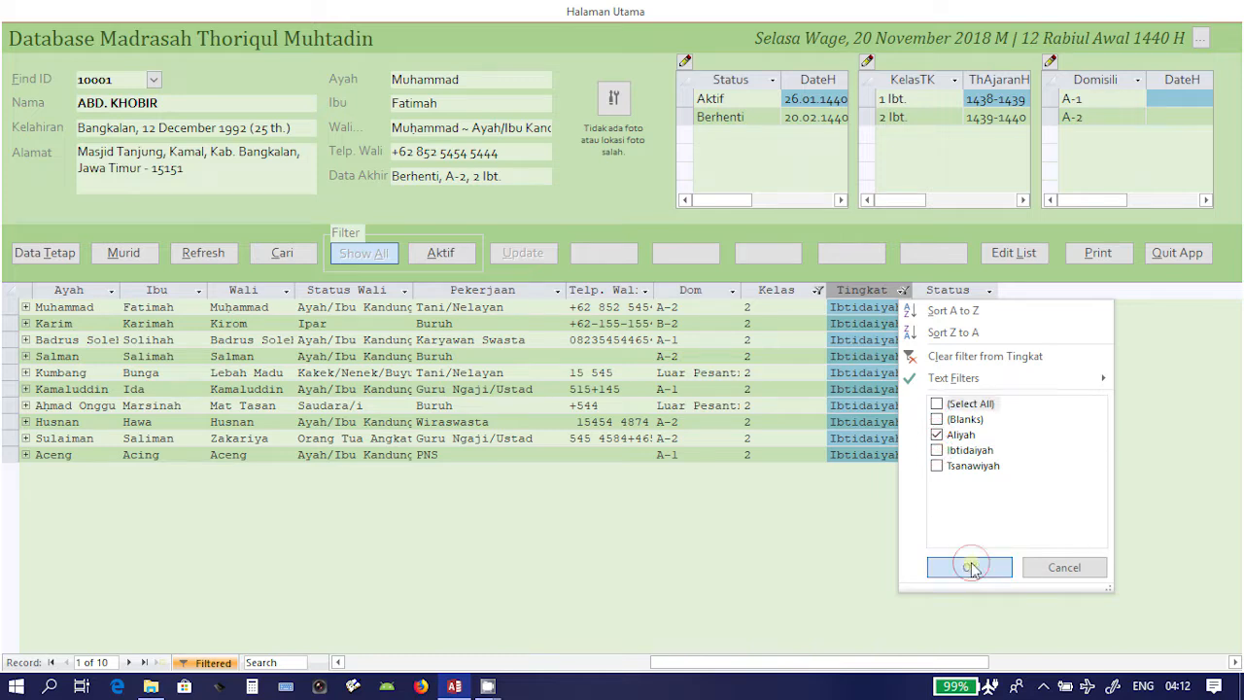
- Set the Kelas filter to class 1 for the Aliyah students and look through the filtered records
click(818, 290)
click(852, 435)
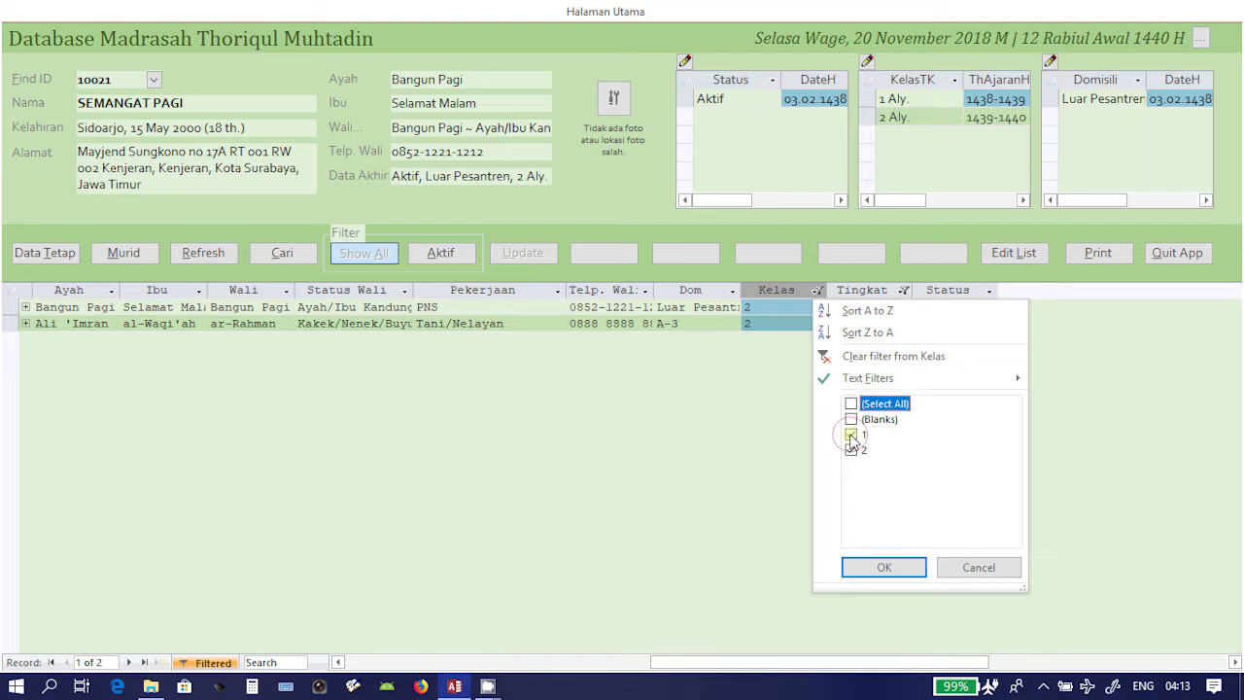
click(882, 567)
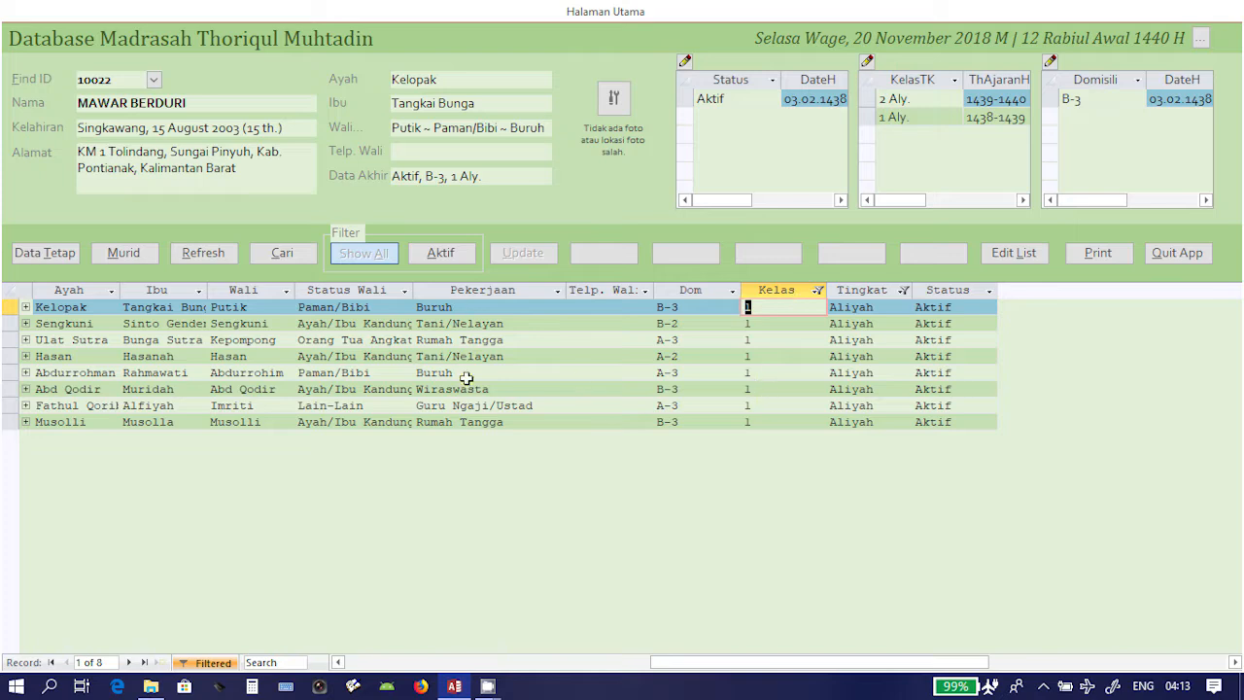
click(535, 390)
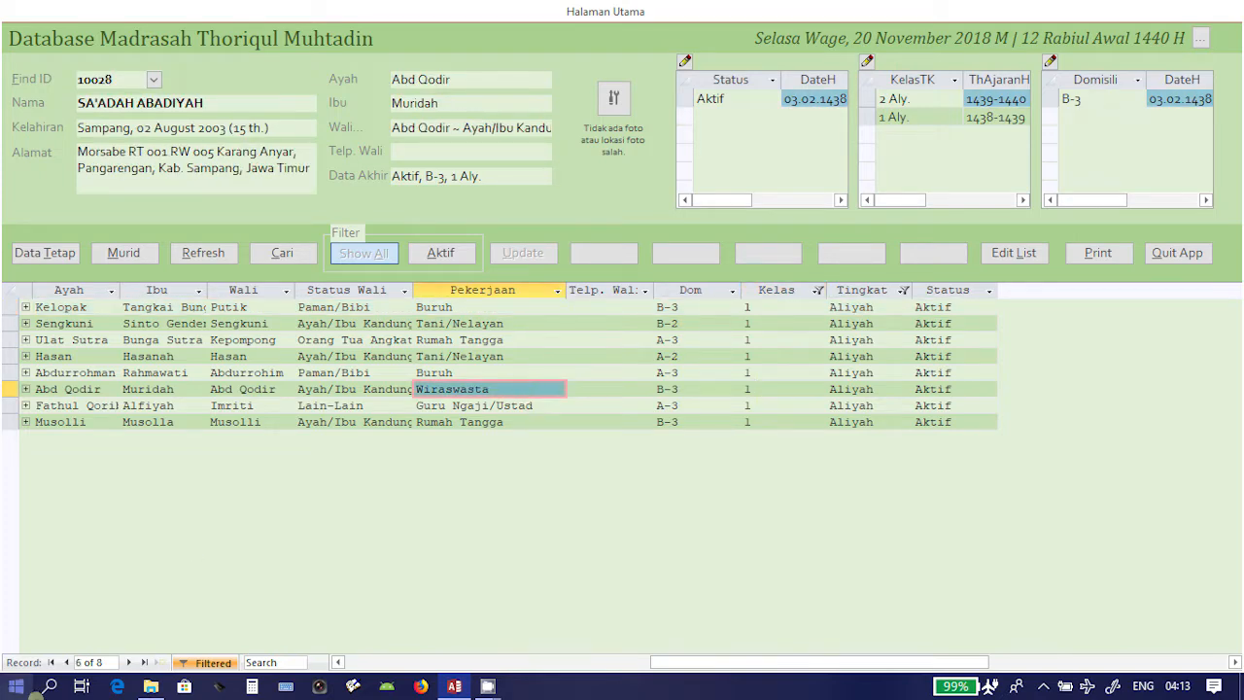
click(113, 662)
click(585, 310)
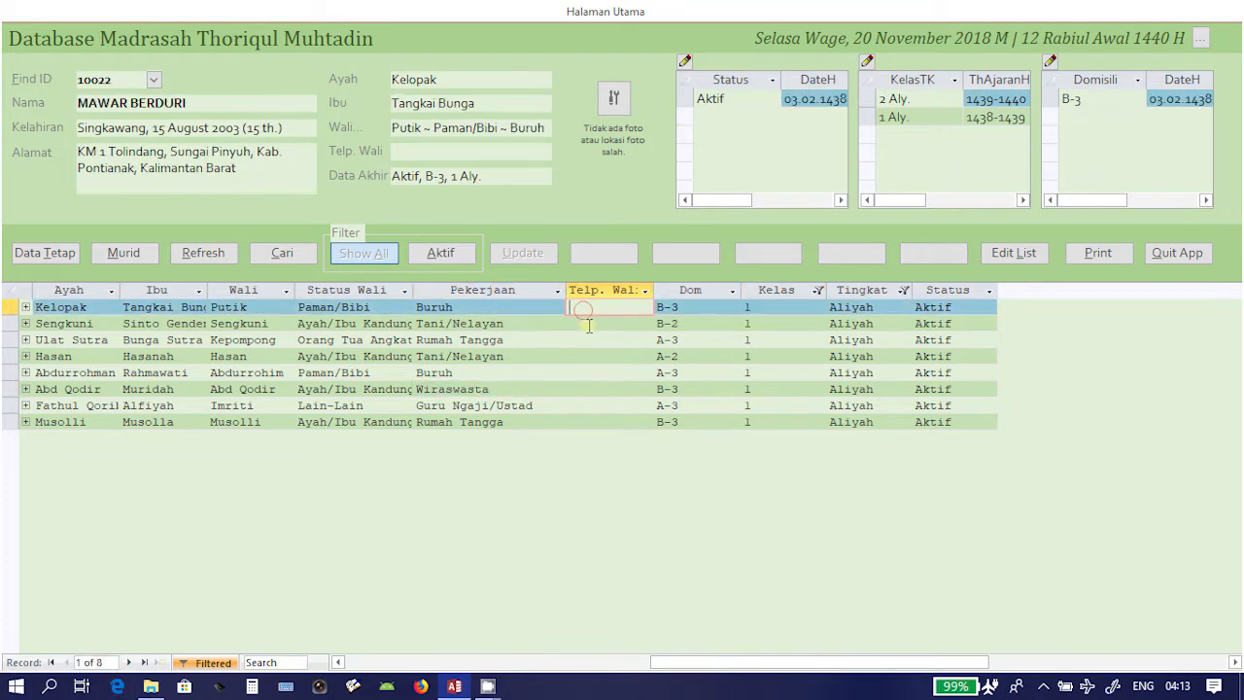
- Clear the Tingkat and Kelas filters to bring back the complete student list
click(442, 255)
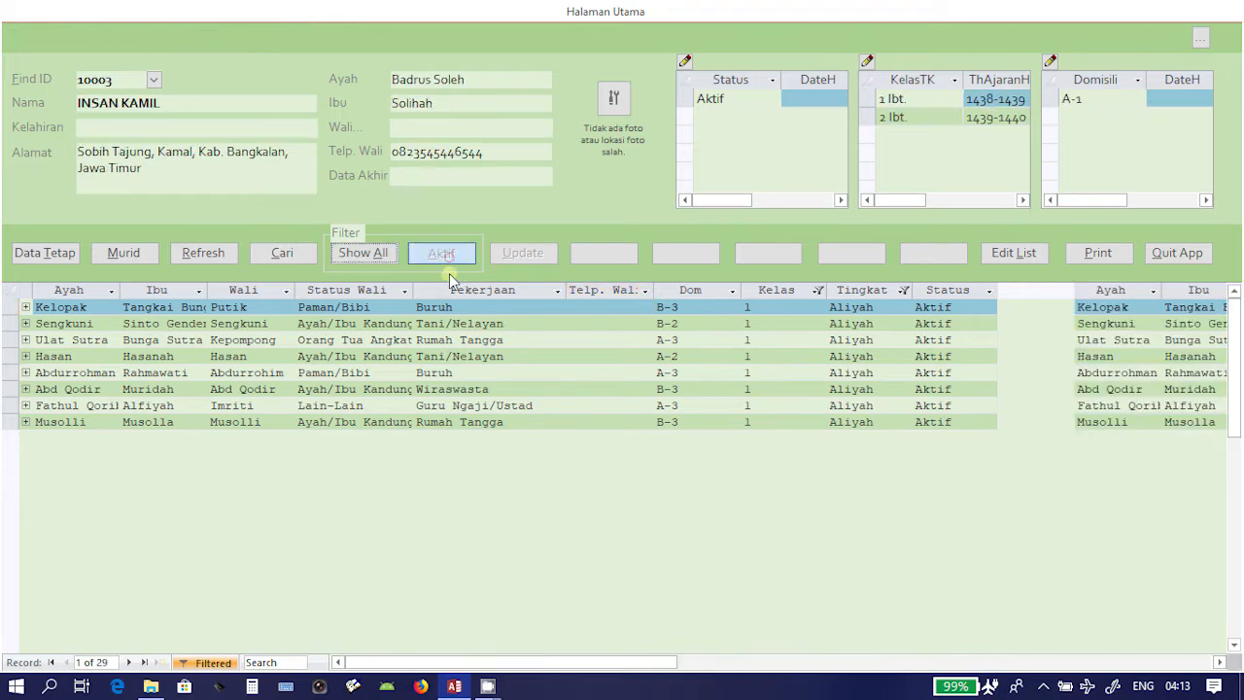
click(365, 255)
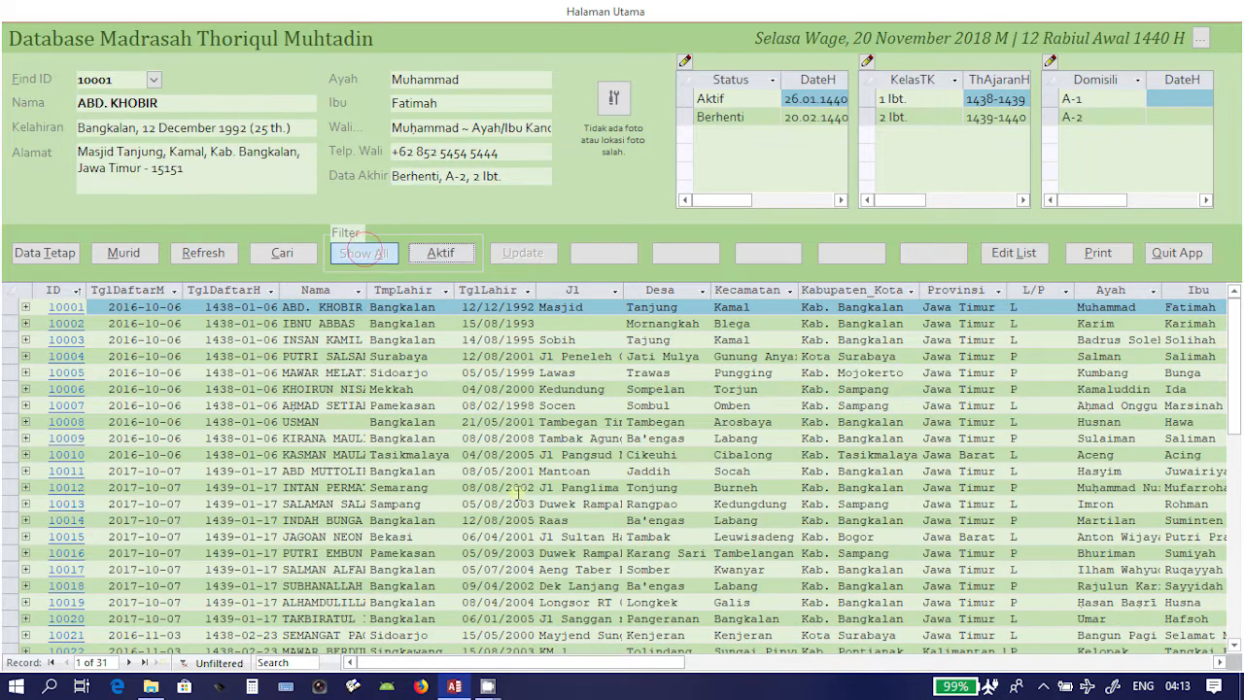
click(568, 455)
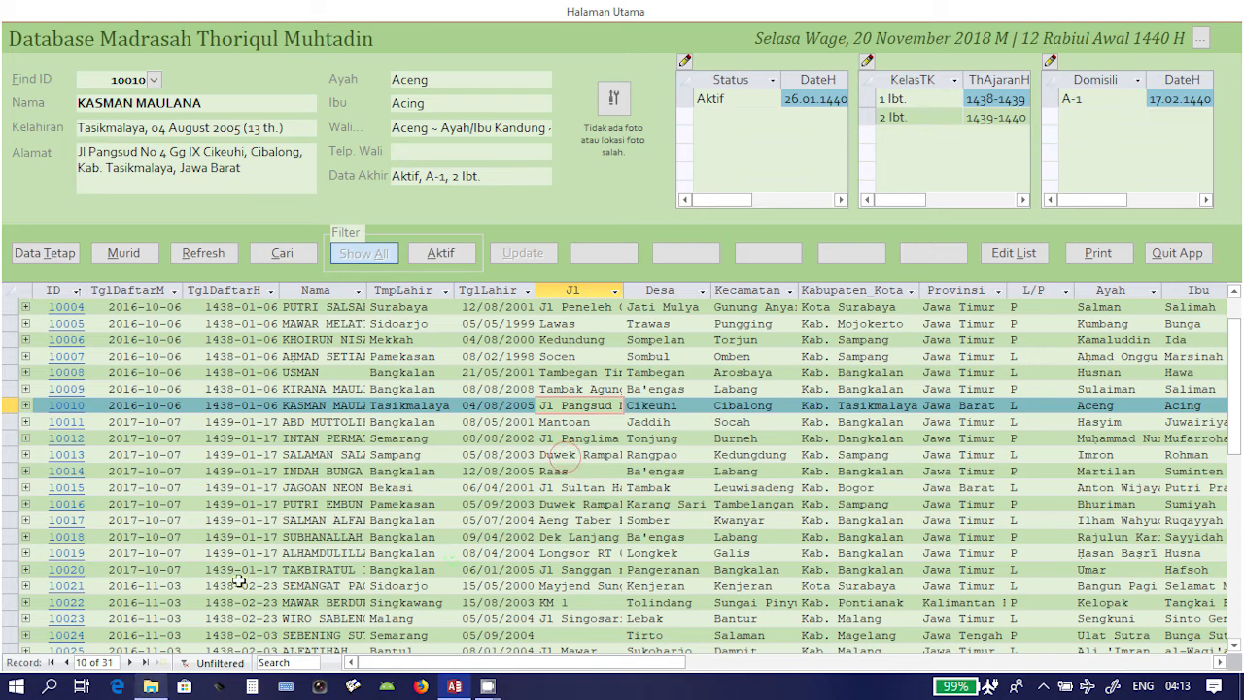
- Filter the Tingkat column of the student list to show only Tsanawiyah
scroll(567, 457, down, 8)
scroll(453, 391, up, 6)
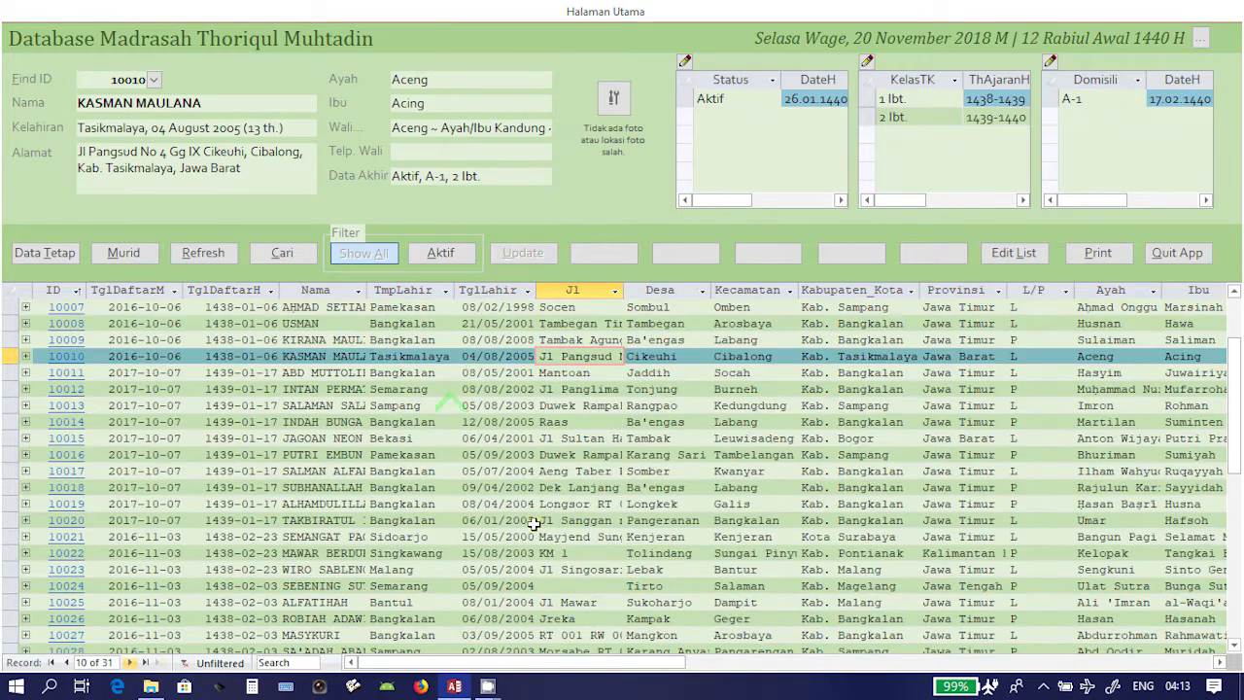
key(Down)
drag(611, 661, 906, 660)
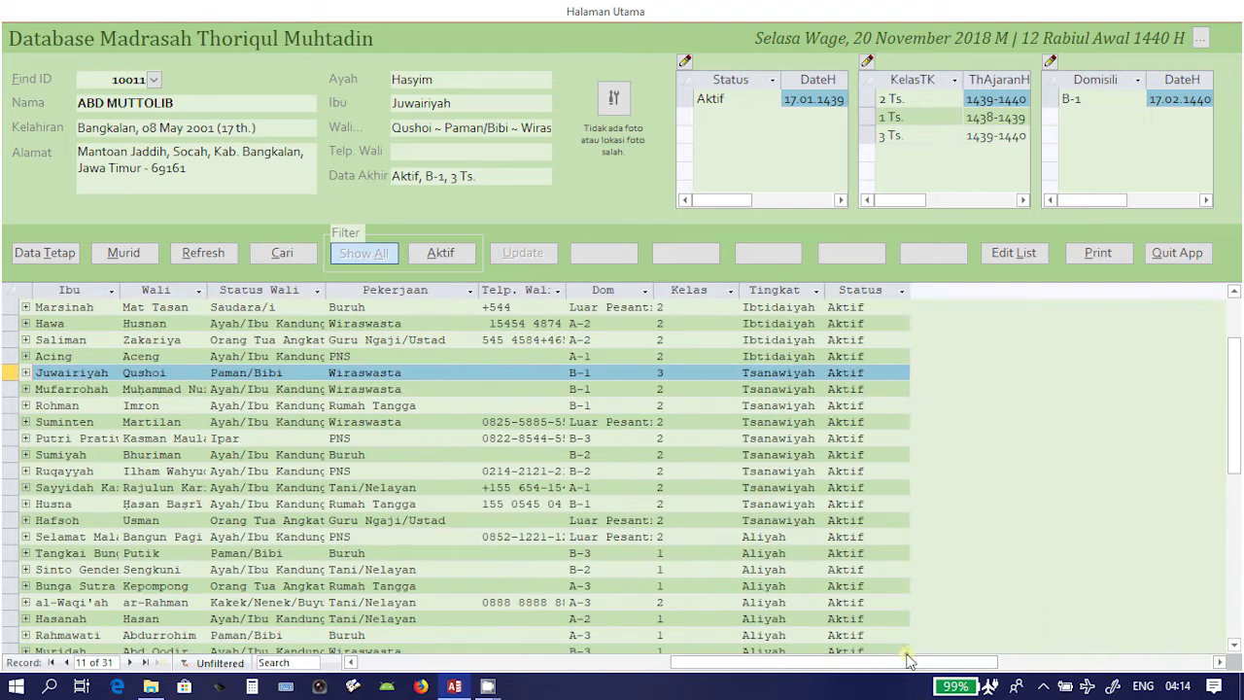
click(815, 290)
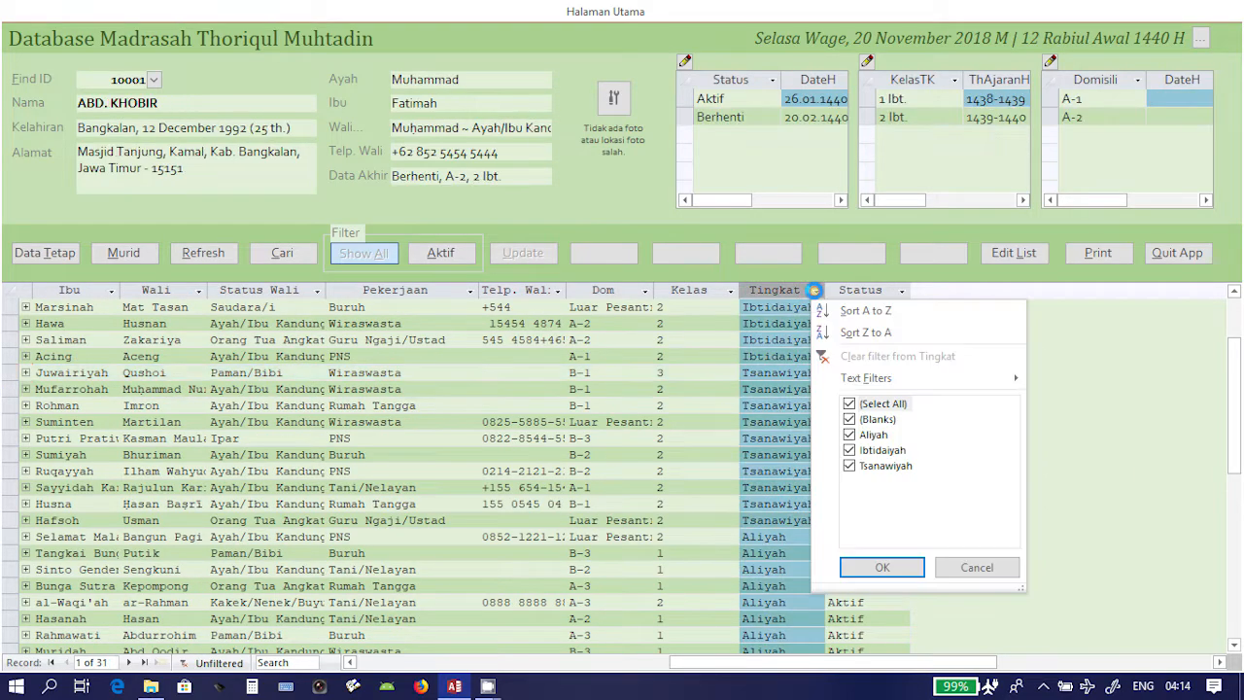
click(848, 404)
click(847, 460)
click(851, 450)
click(875, 572)
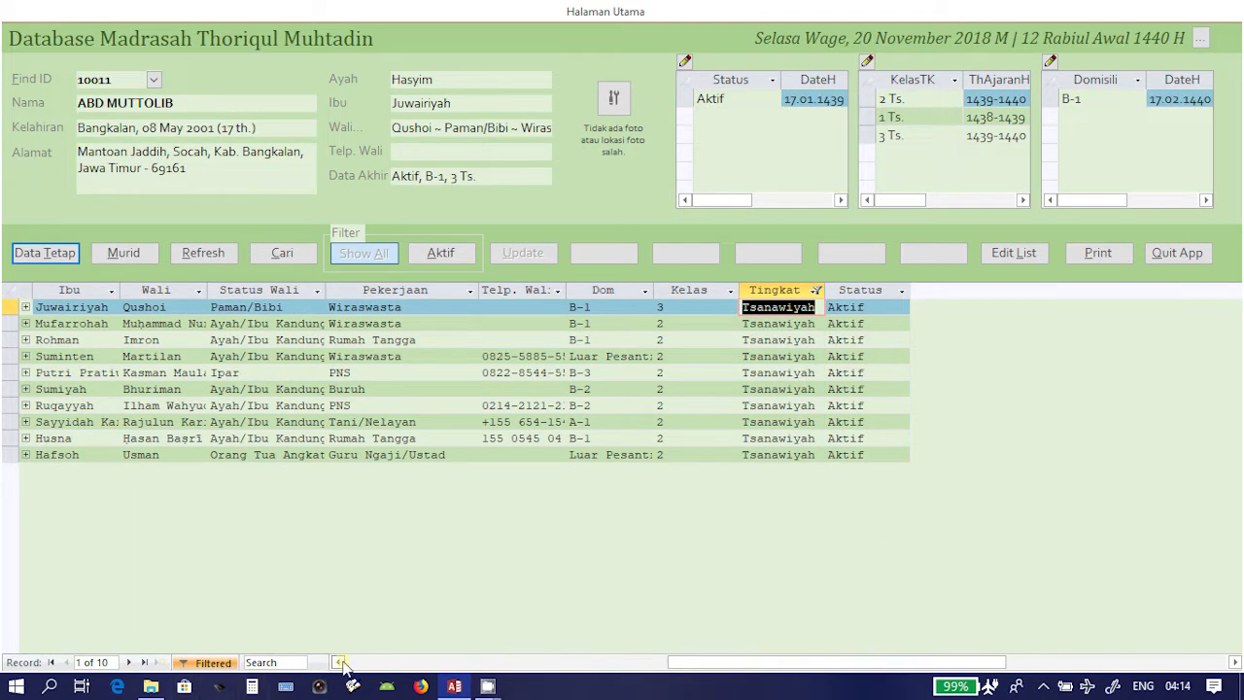
- Select every record in the filtered Tsanawiyah list and copy them
drag(719, 662, 396, 651)
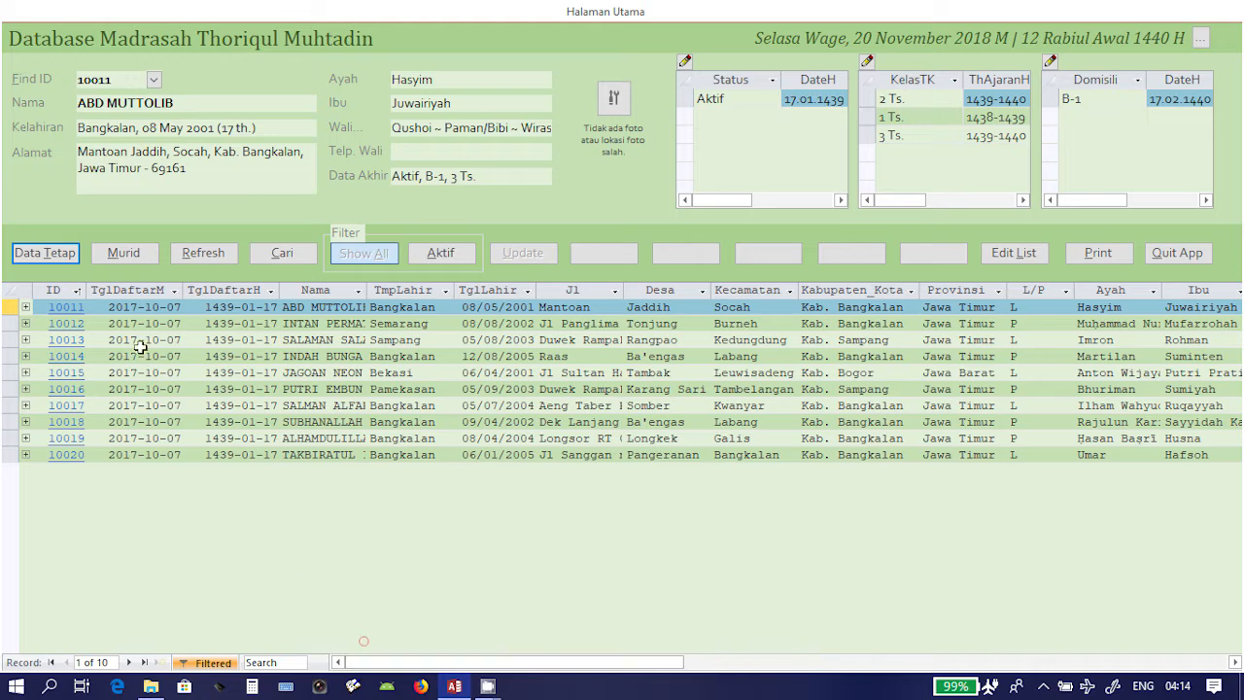
drag(5, 306, 10, 454)
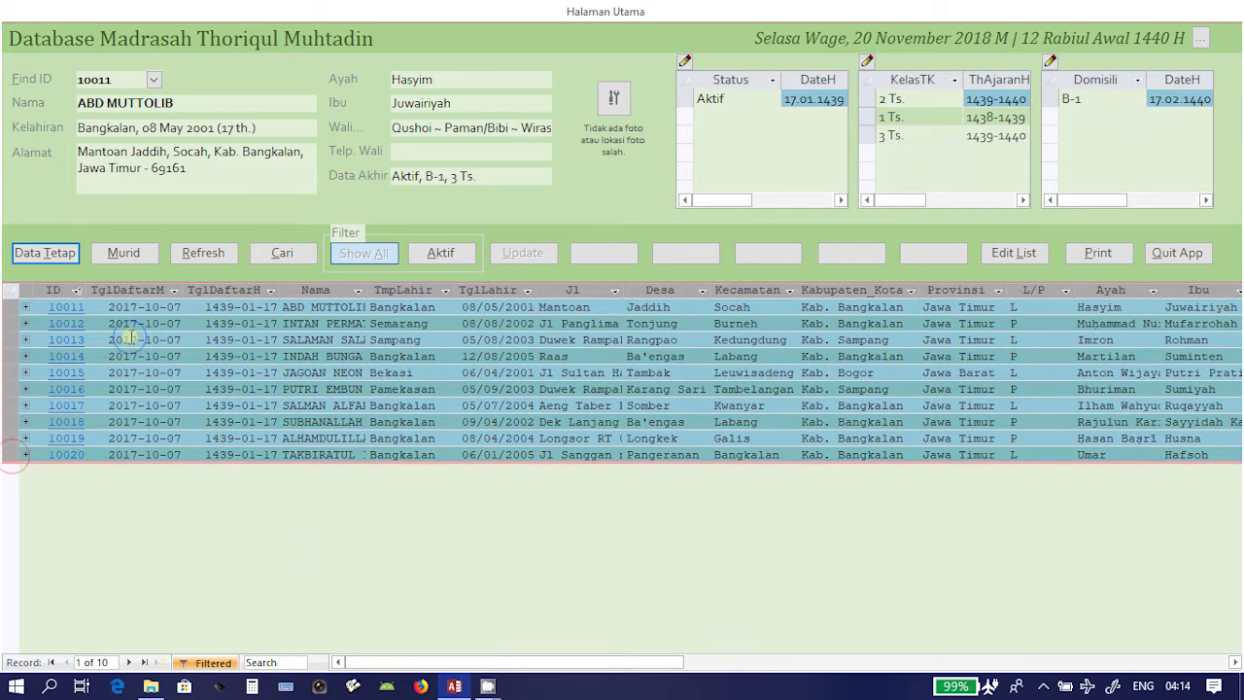
right_click(130, 338)
click(287, 389)
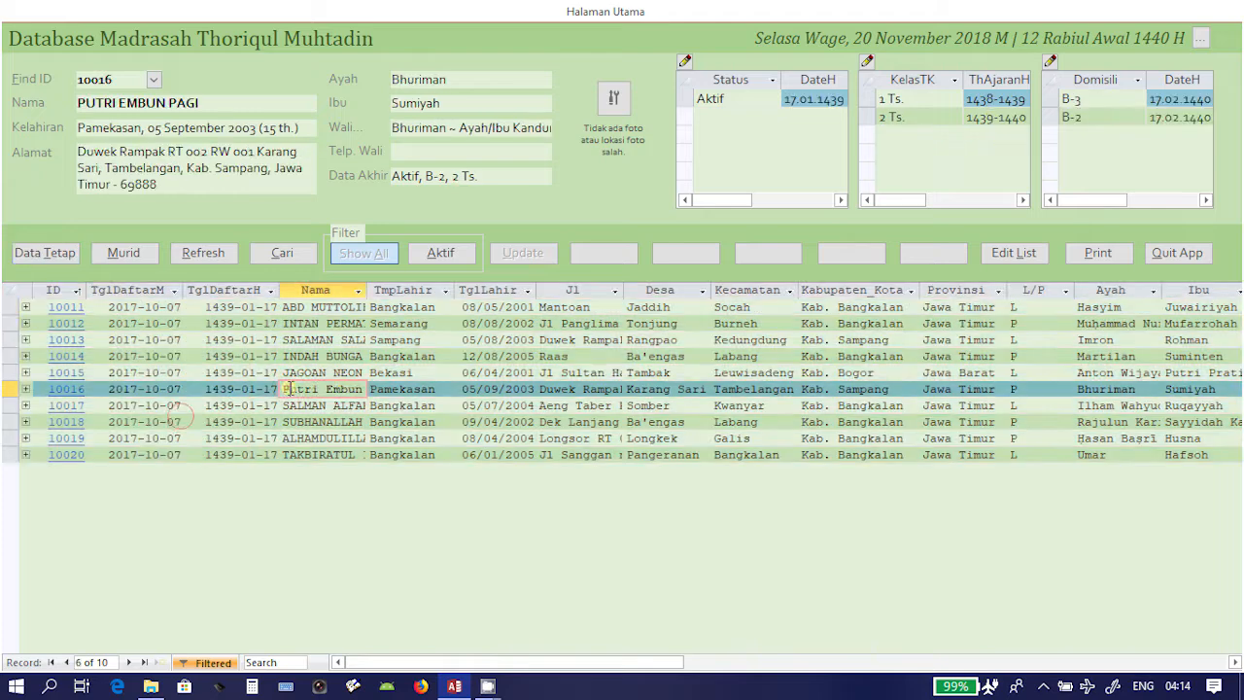
click(7, 292)
right_click(218, 354)
click(256, 431)
click(274, 373)
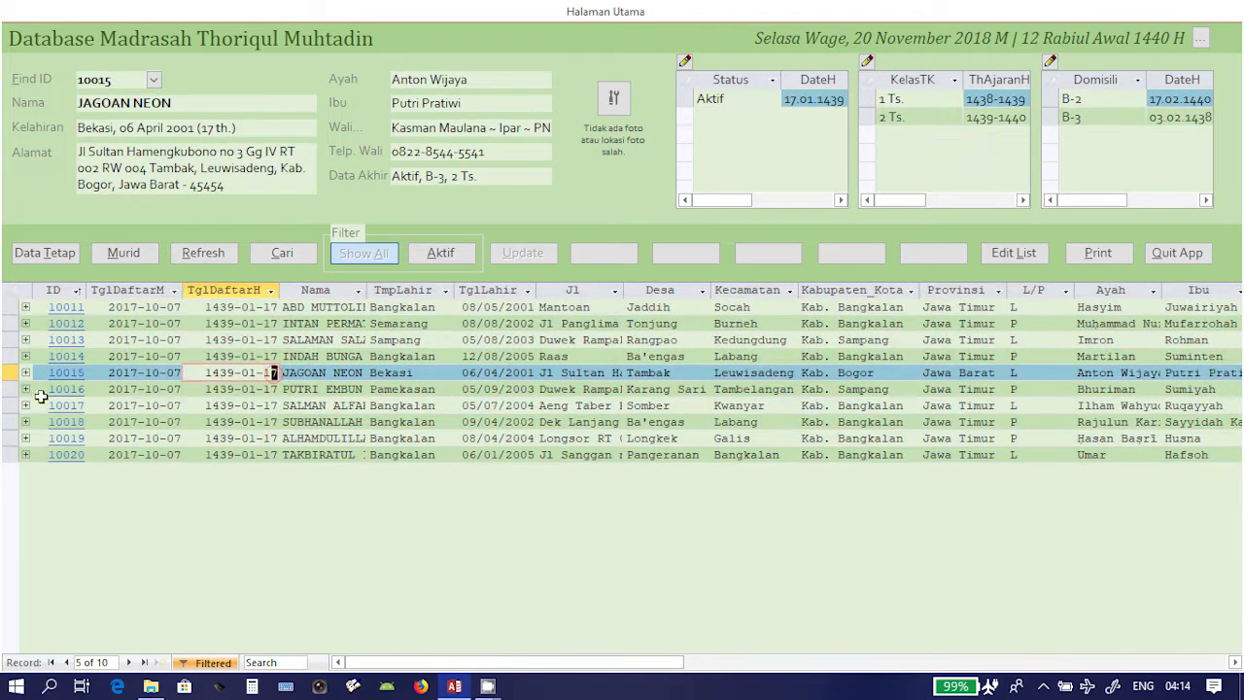
- Select only the three consecutive records with IDs 10014 to 10016 and copy them
click(8, 372)
click(9, 391)
drag(9, 348, 8, 397)
click(9, 362)
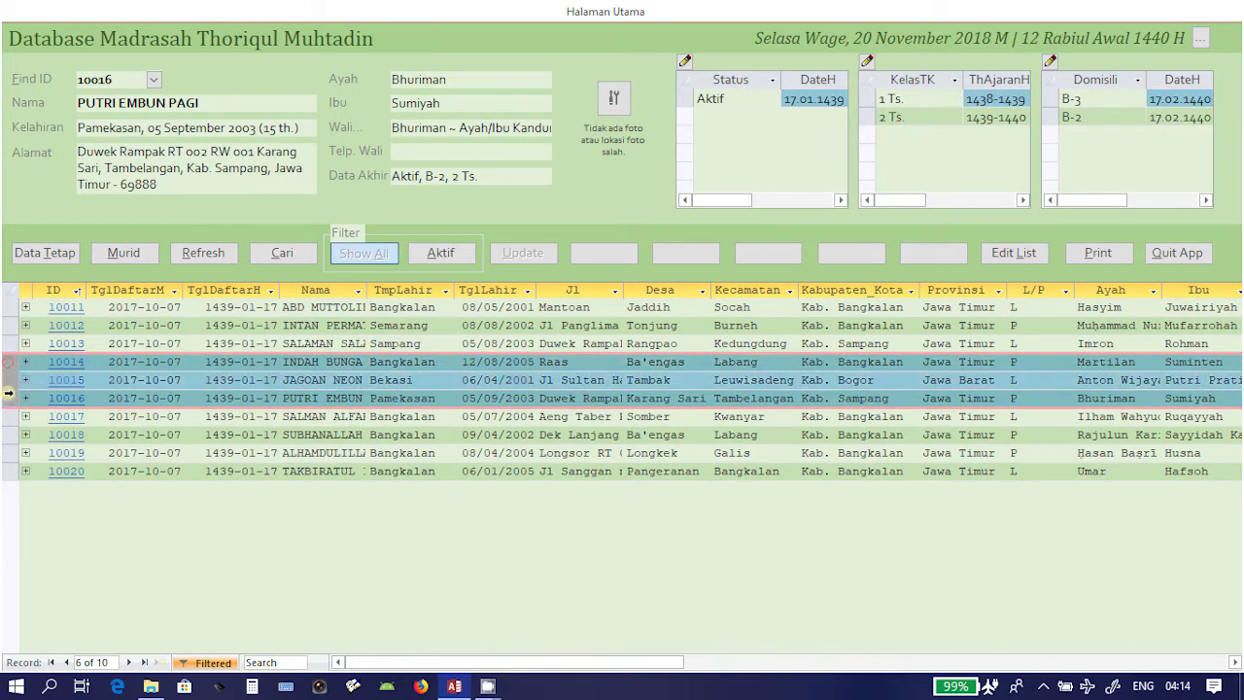
right_click(95, 385)
click(134, 464)
click(184, 378)
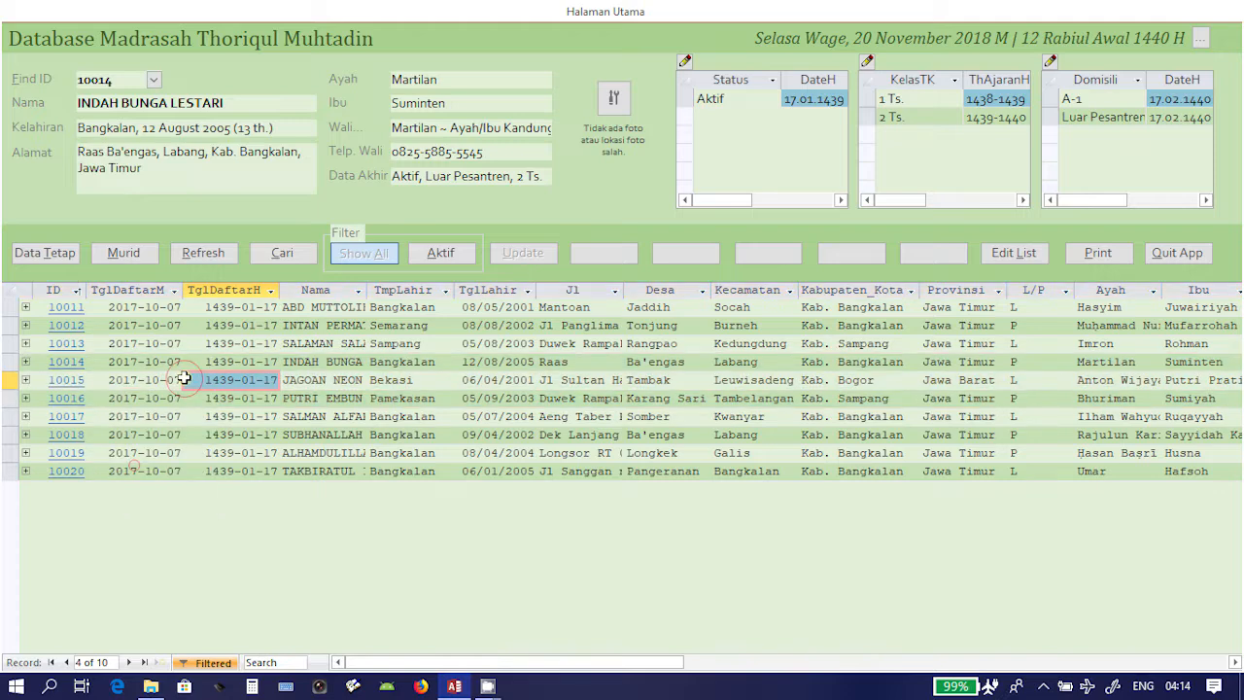
- Copy the complete set of filtered Tsanawiyah records, from ID 10011 to 10020, to the clipboard
drag(12, 316, 12, 314)
click(11, 292)
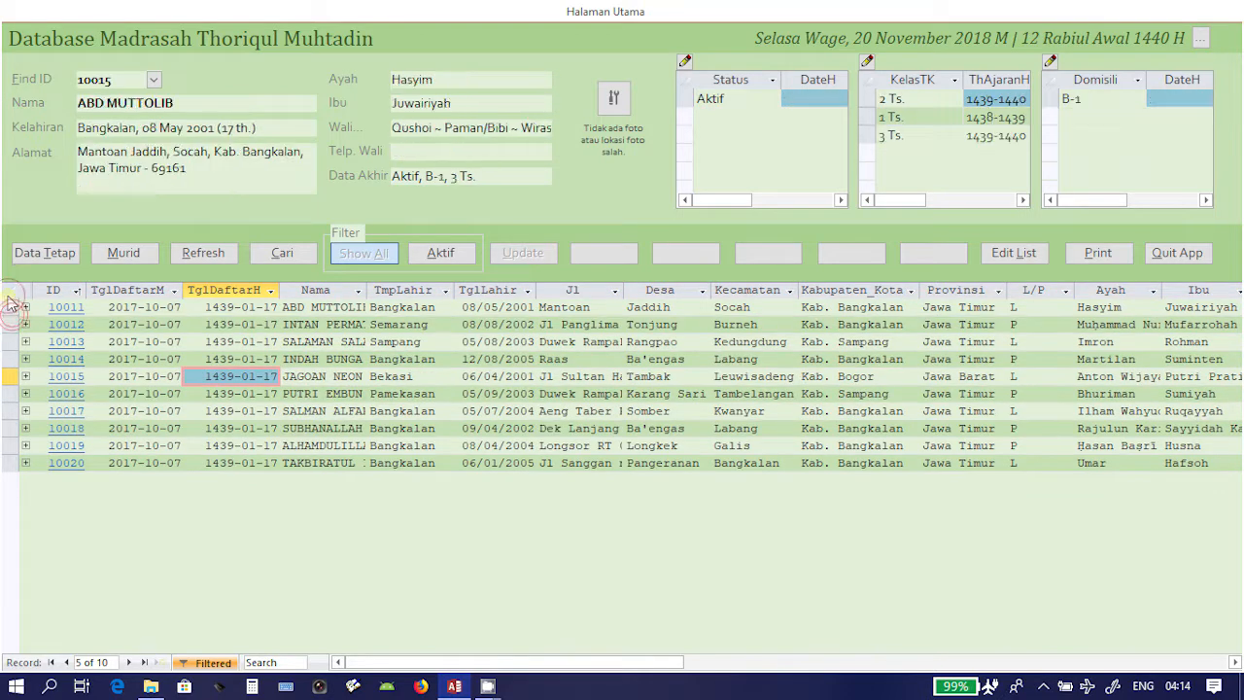
right_click(136, 348)
click(6, 283)
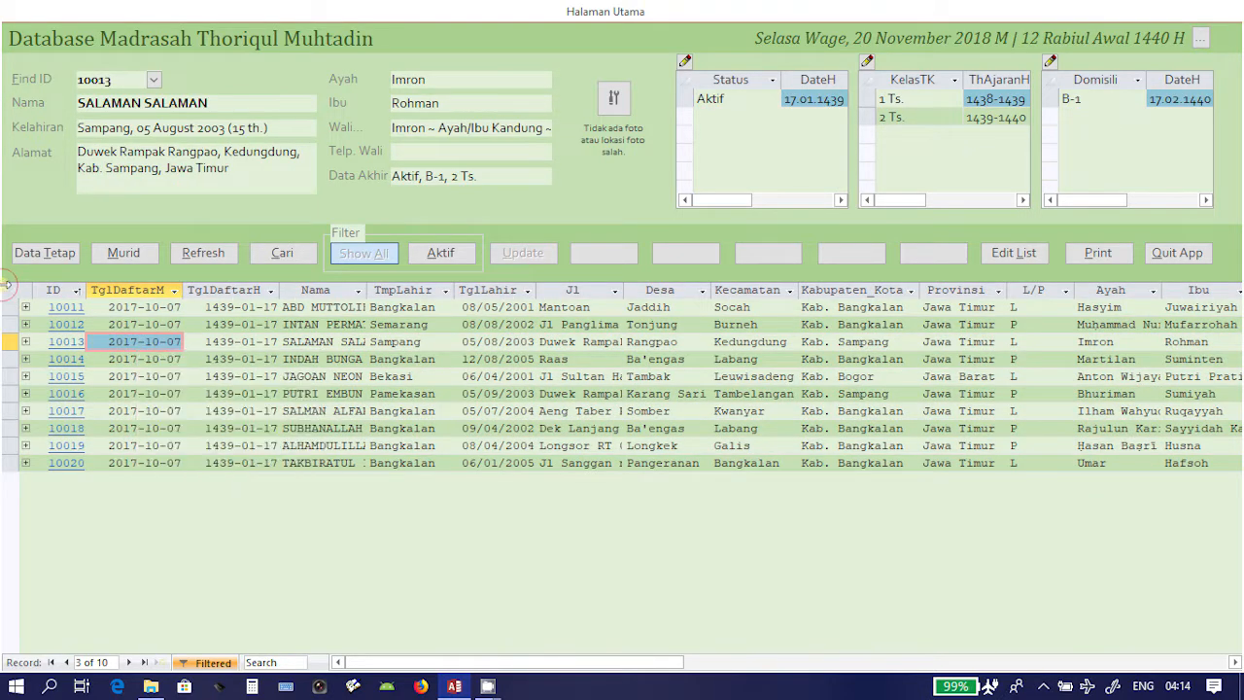
click(8, 292)
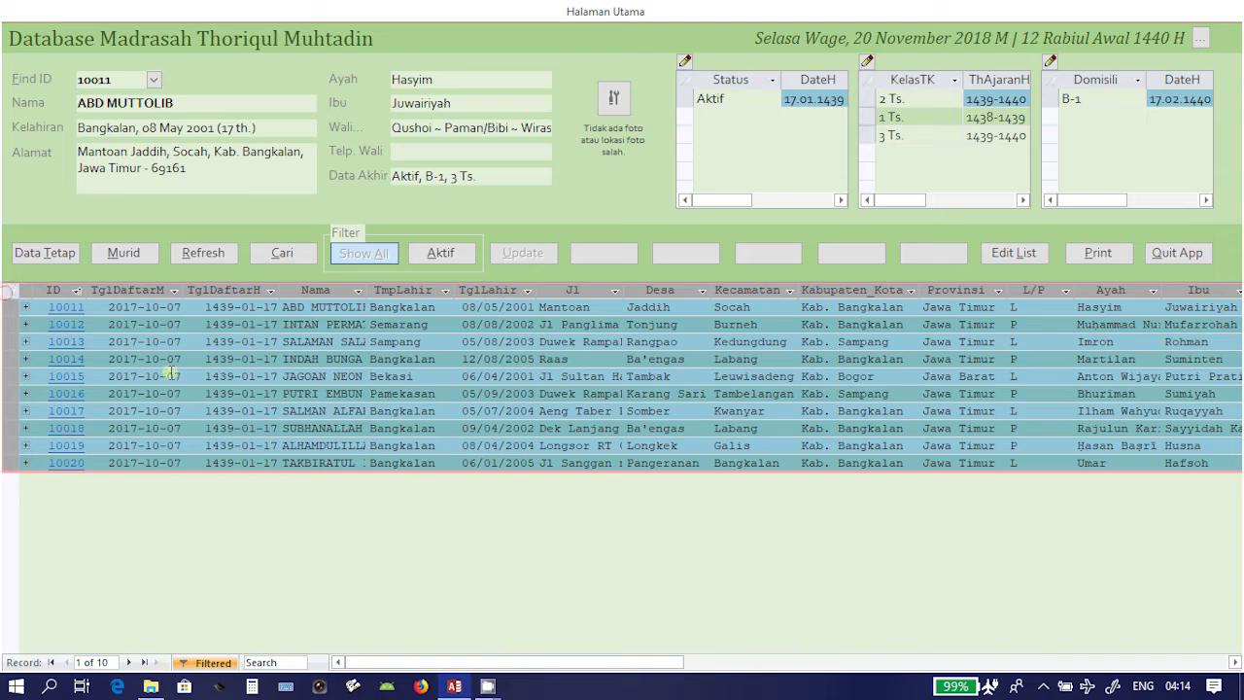
right_click(255, 376)
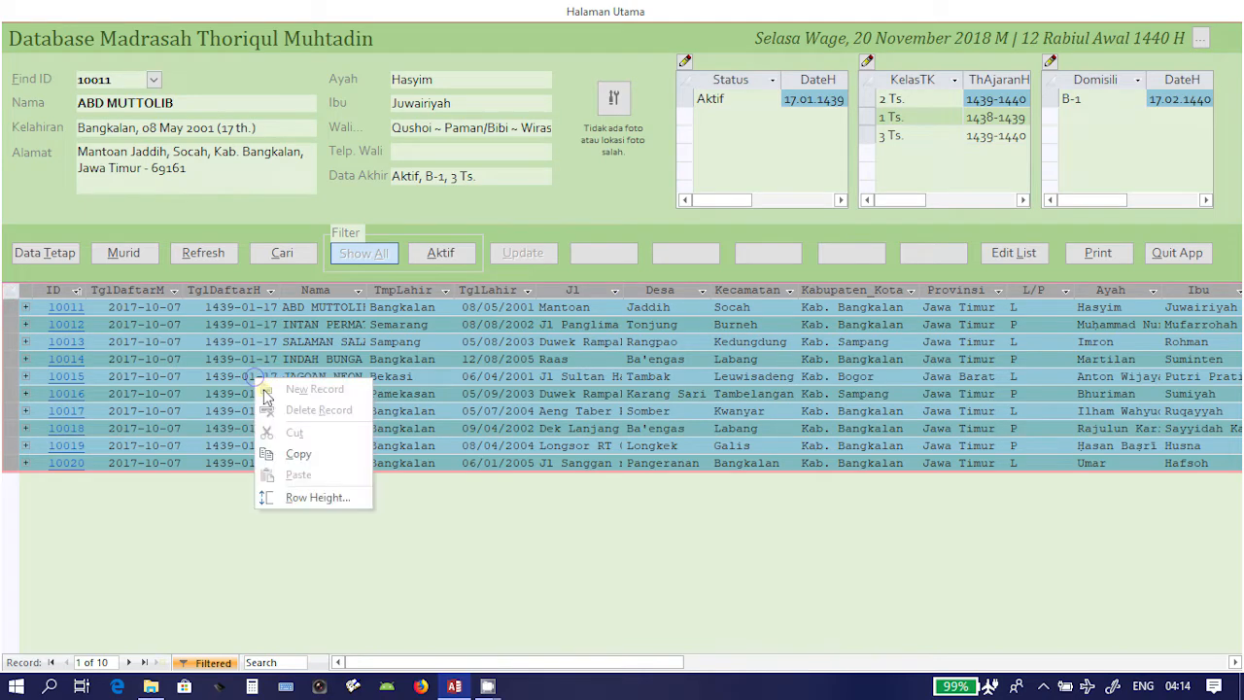
click(305, 454)
- Start Excel and create a blank workbook
click(16, 686)
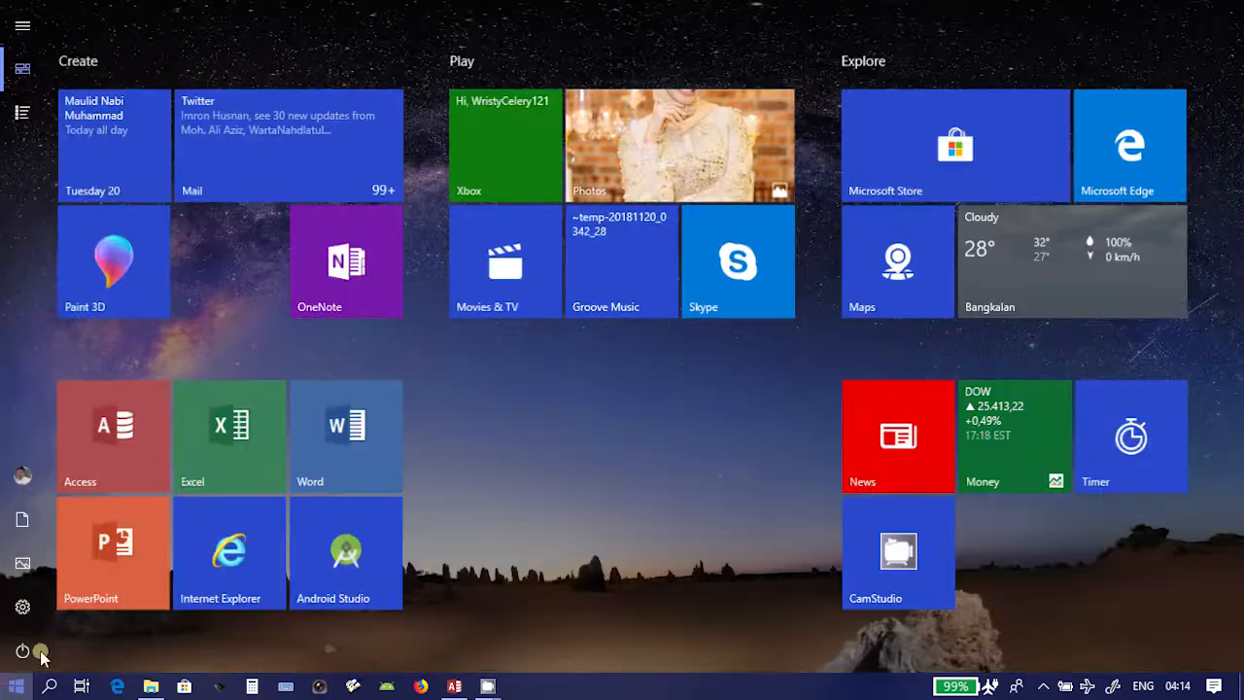
click(245, 453)
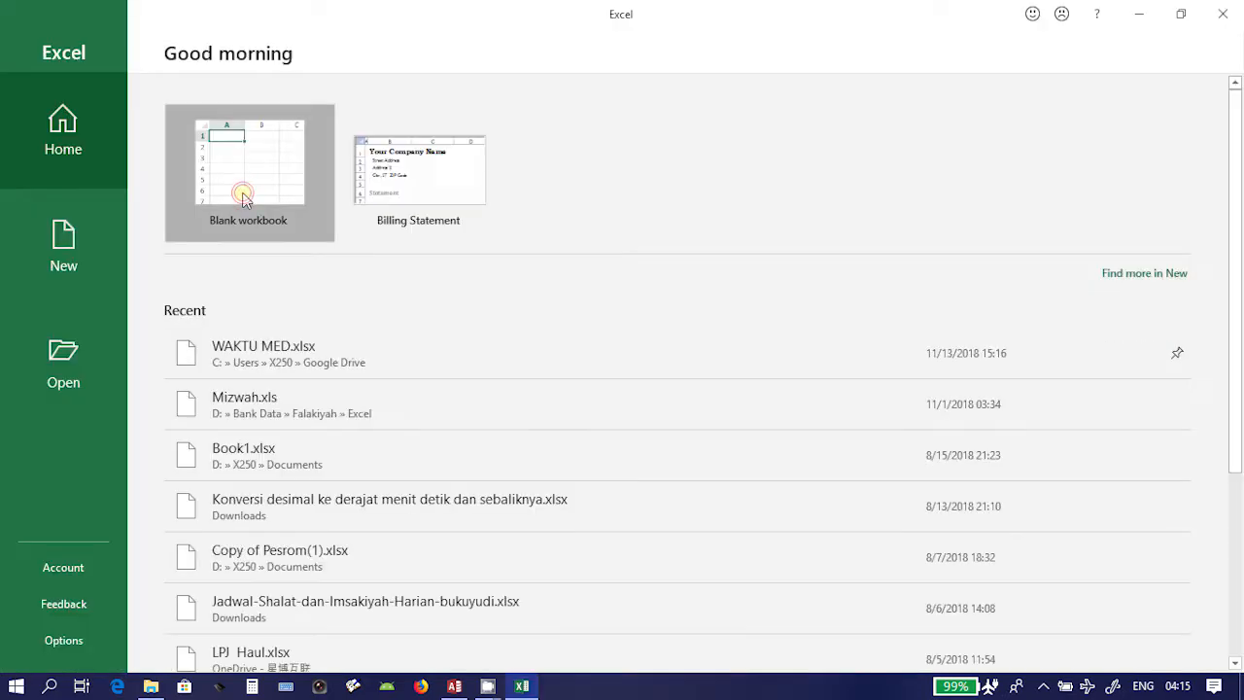
click(243, 194)
click(244, 192)
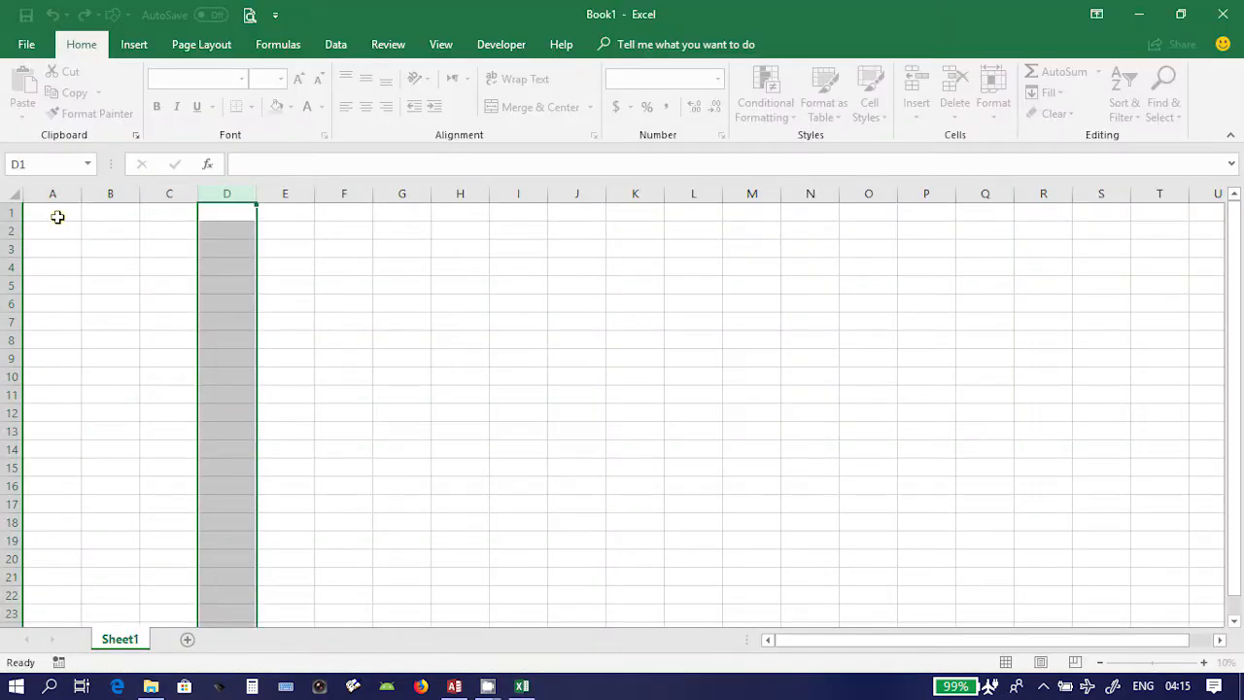
- Paste the copied student records into Sheet1 starting at cell A1
click(58, 217)
right_click(57, 216)
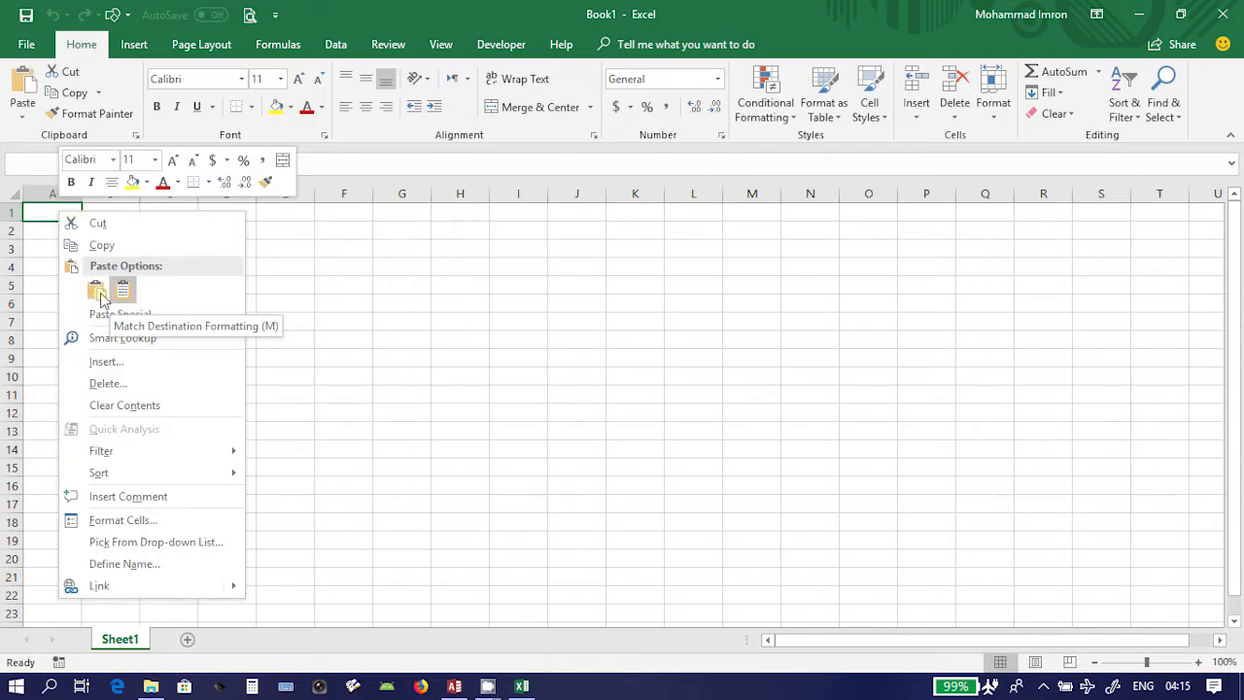
click(101, 296)
click(198, 439)
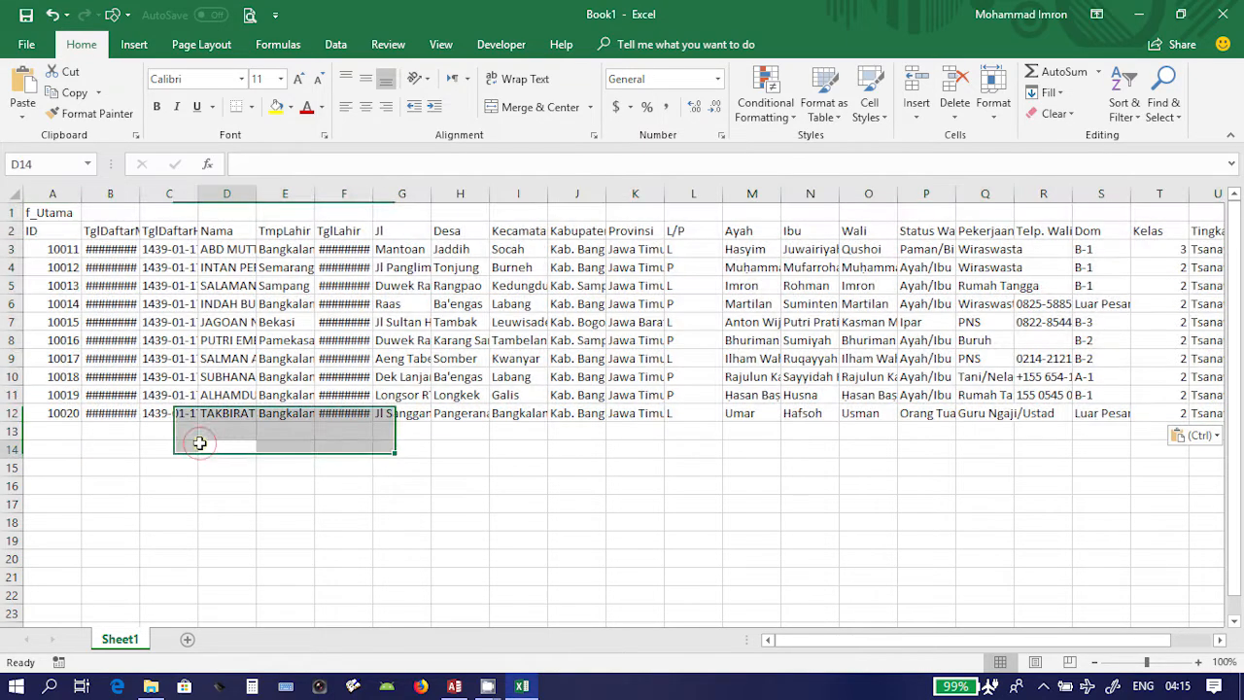
- Auto-fit the width of all the sheet's columns to their contents
click(18, 194)
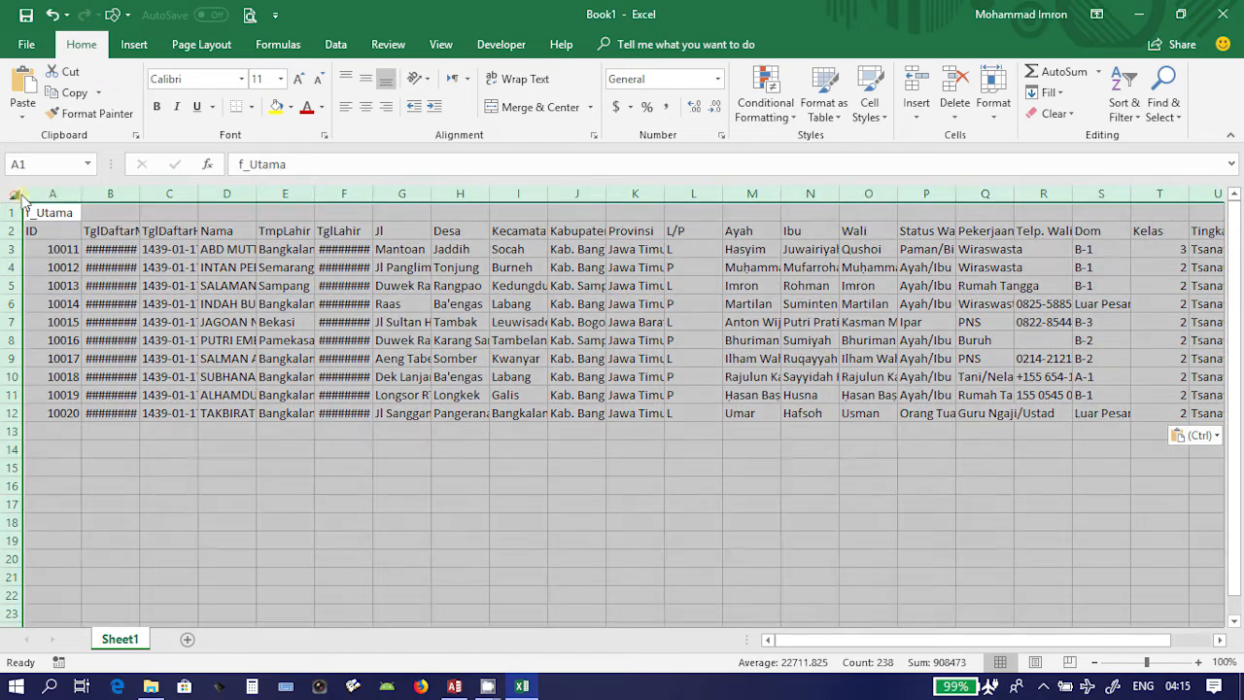
double_click(82, 193)
click(550, 494)
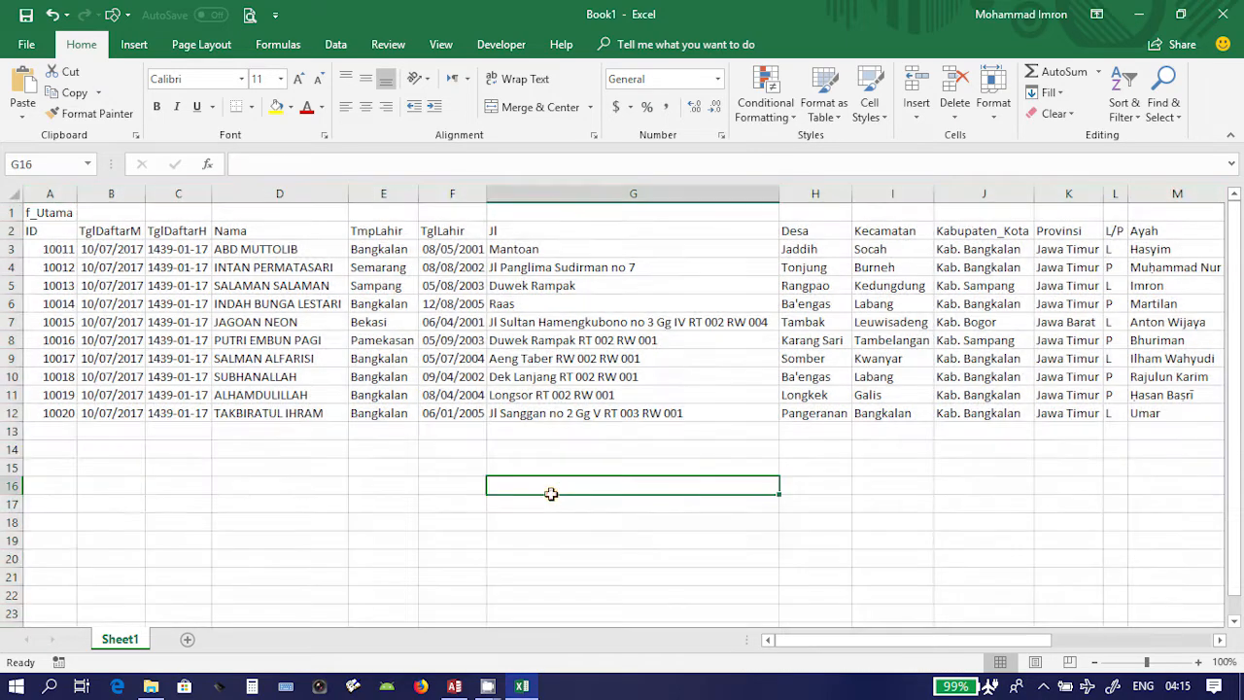